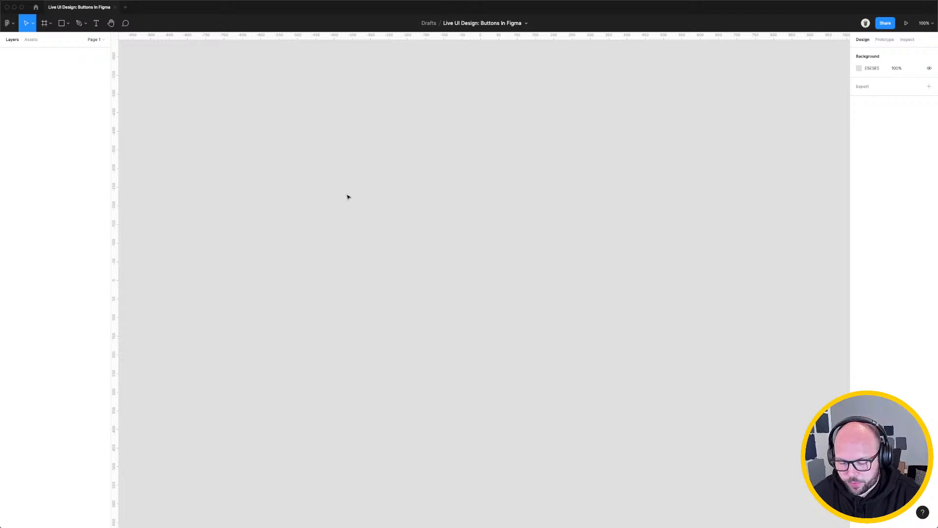
Draw a frame about 320 × 119 on the canvas and add the text "Button" inside it.
key("f")
left_click_drag(273, 166, 390, 211)
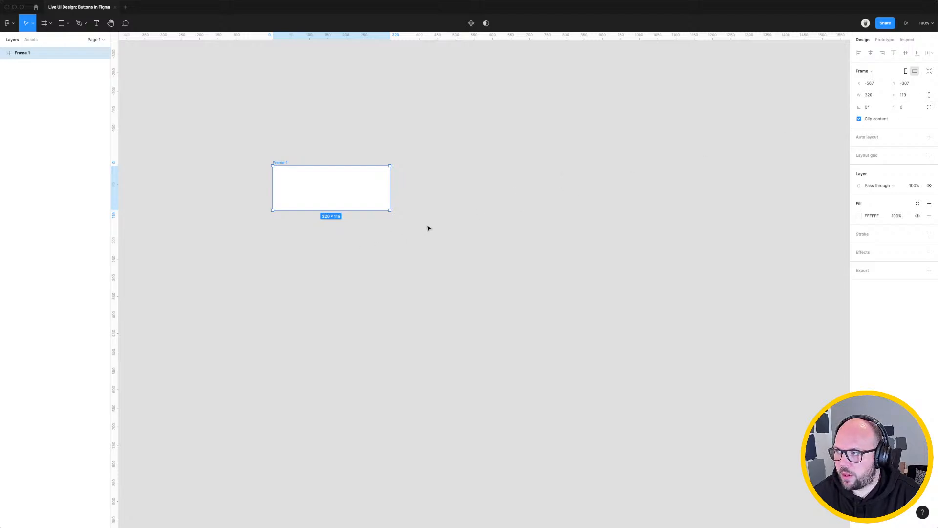
key("t")
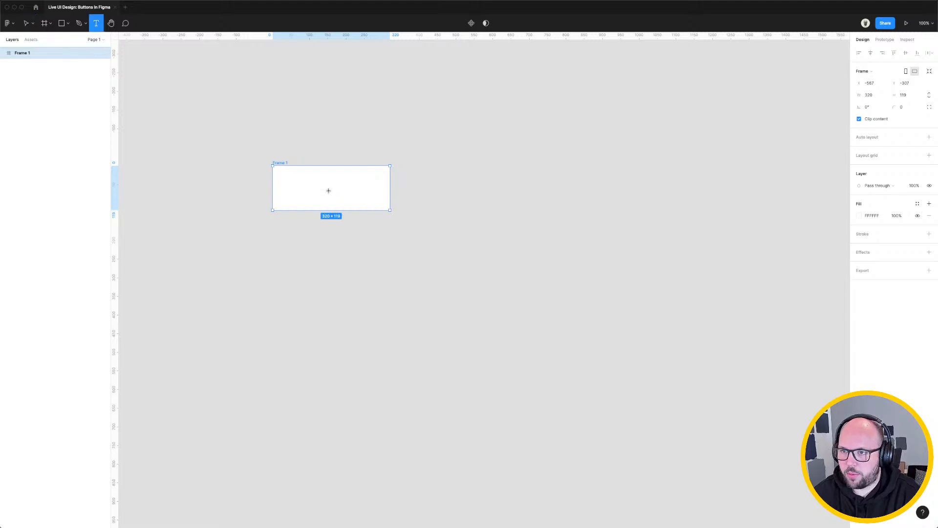
left_click(328, 190)
type("Button")
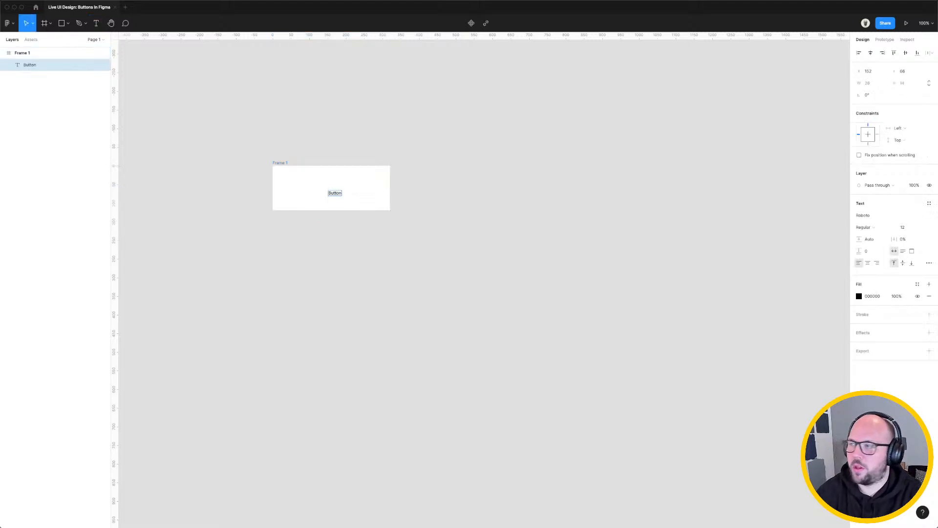
key("Escape")
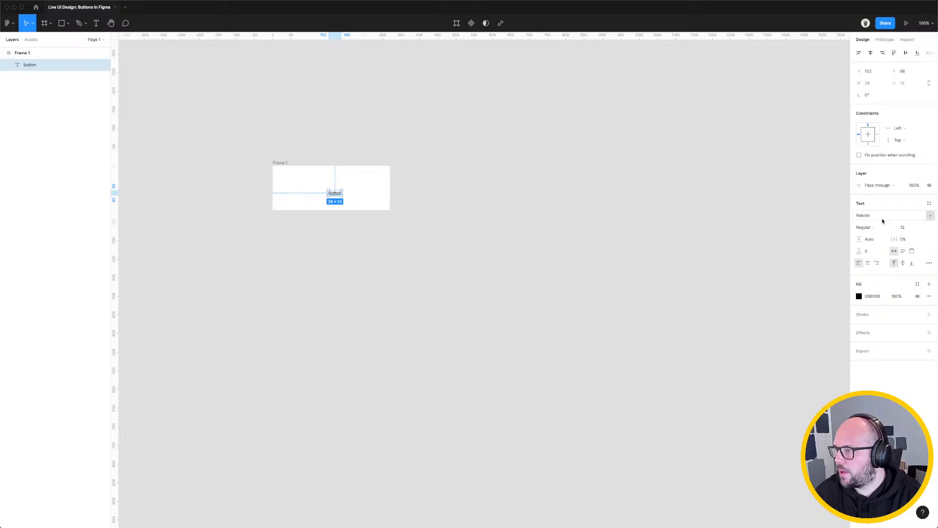
Set the font size of the "Button" text to 18.
left_click(924, 228)
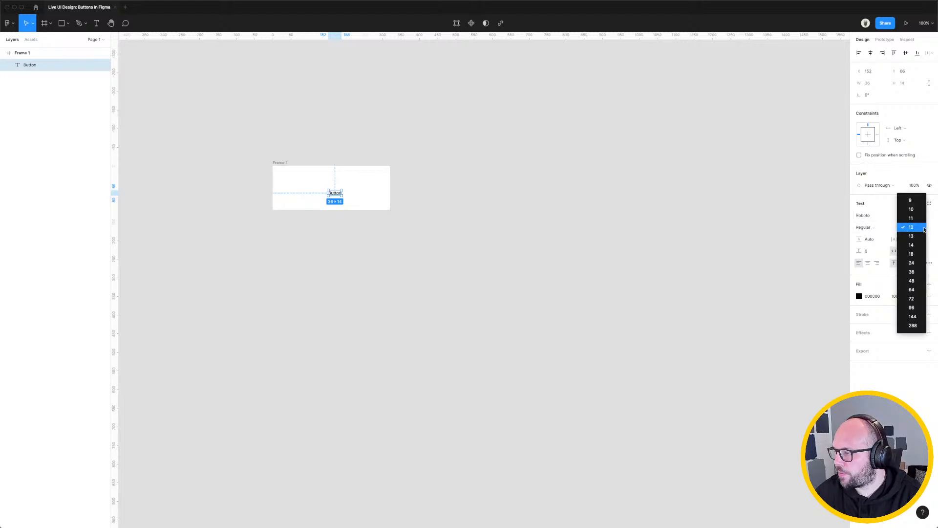
left_click(912, 254)
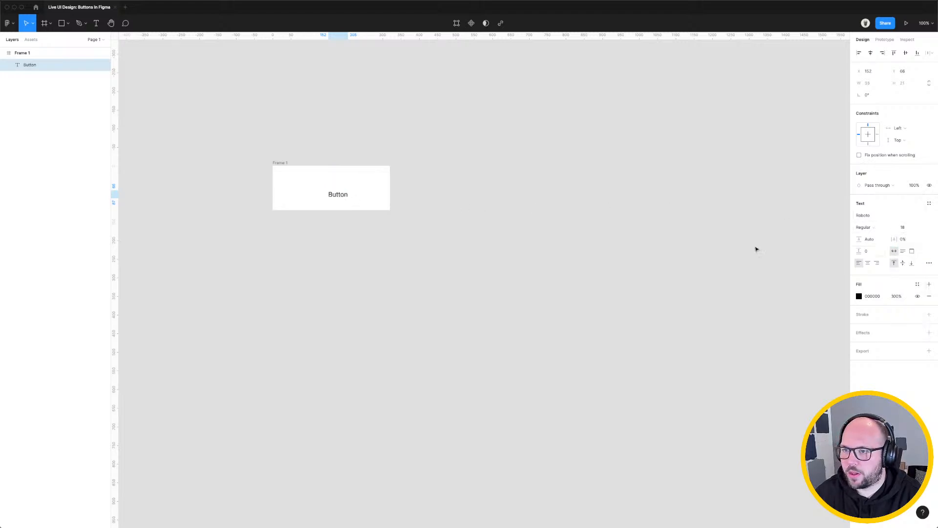
left_click(379, 240)
Apply auto layout to the frame that holds the "Button" text.
scroll(338, 218, "up", 8)
left_click_drag(342, 219, 410, 297)
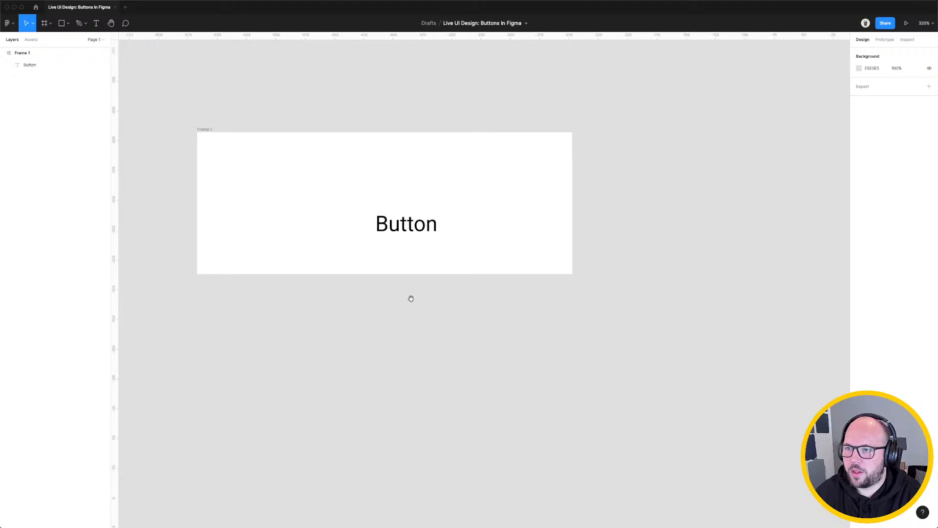
left_click(409, 226)
left_click(201, 130)
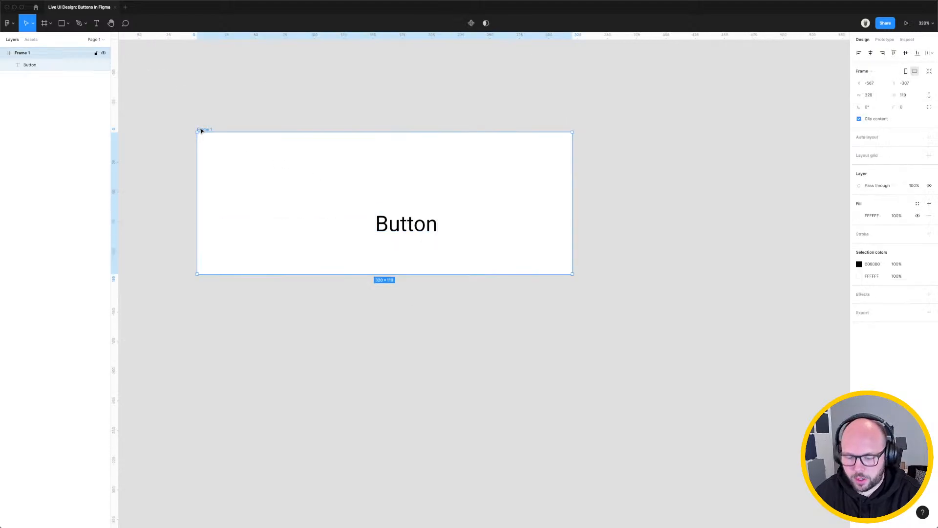
key("shift+a")
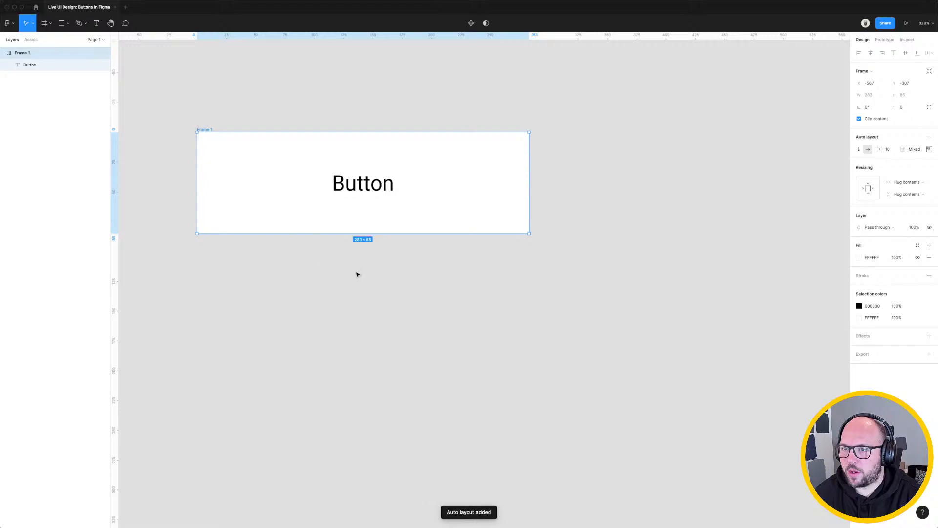
Set the frame's auto layout padding to 10 at the top and bottom and 20 on the left and right.
left_click_drag(402, 94, 488, 168)
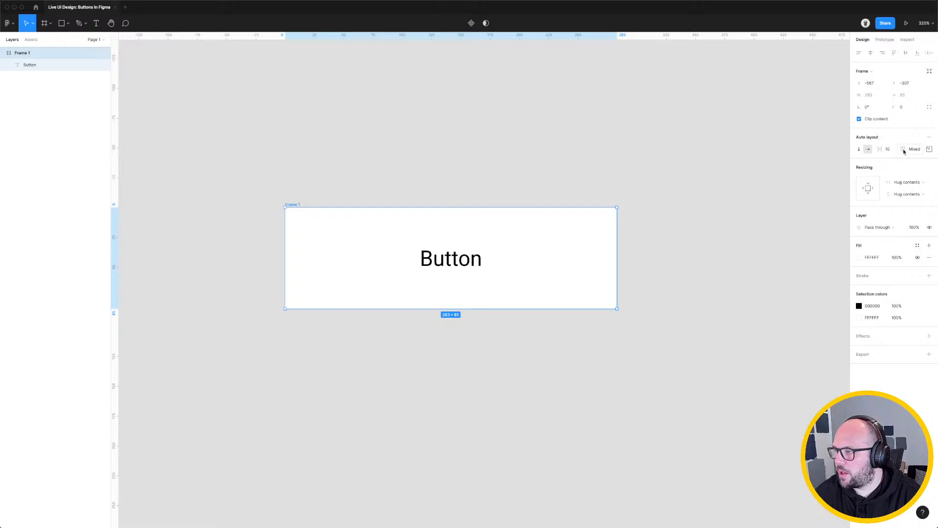
left_click(929, 149)
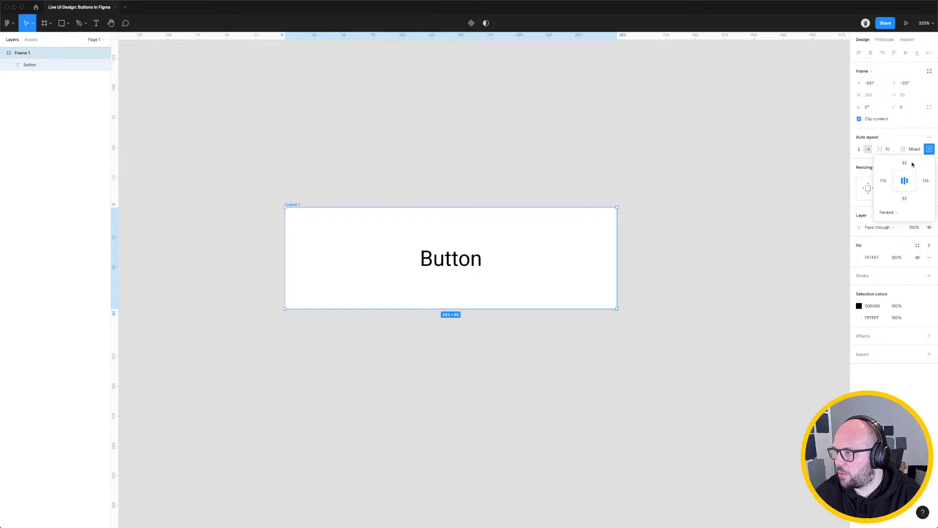
left_click(907, 164)
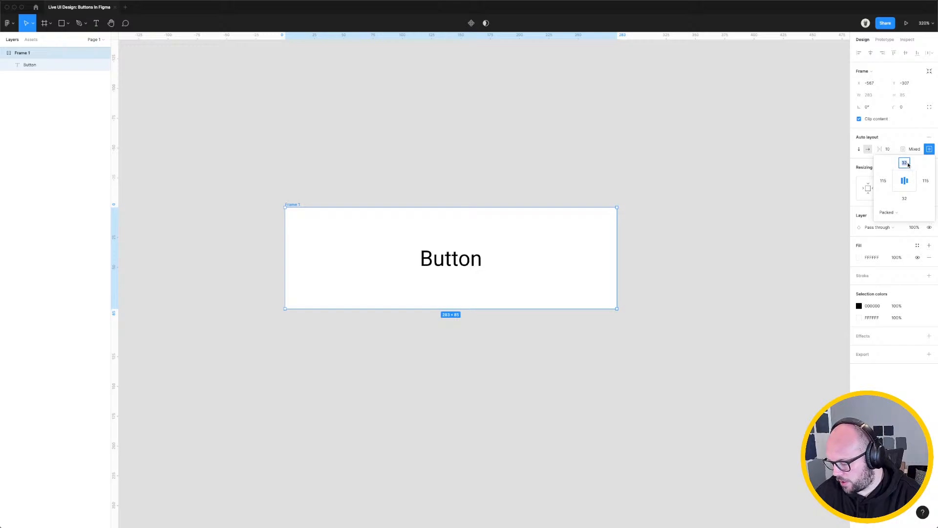
type("10")
key("Tab")
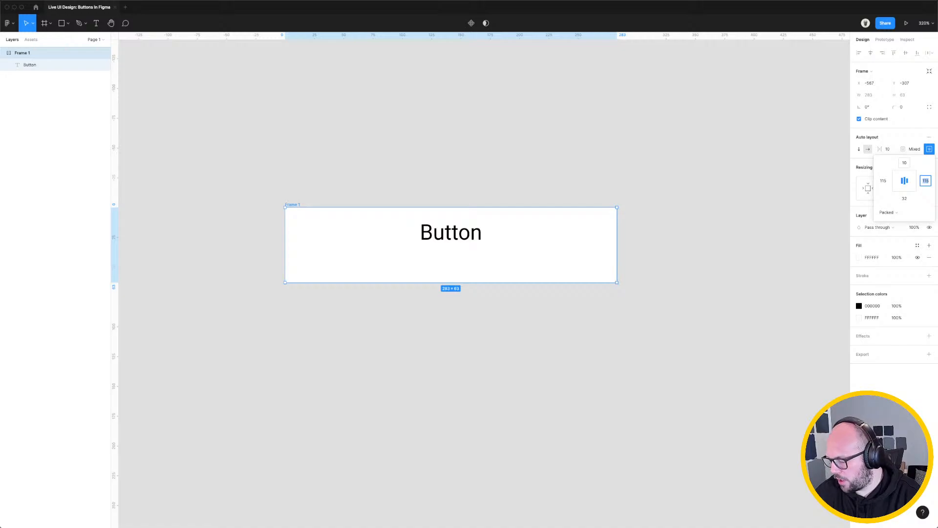
type("20")
key("Tab")
type("10")
key("Tab")
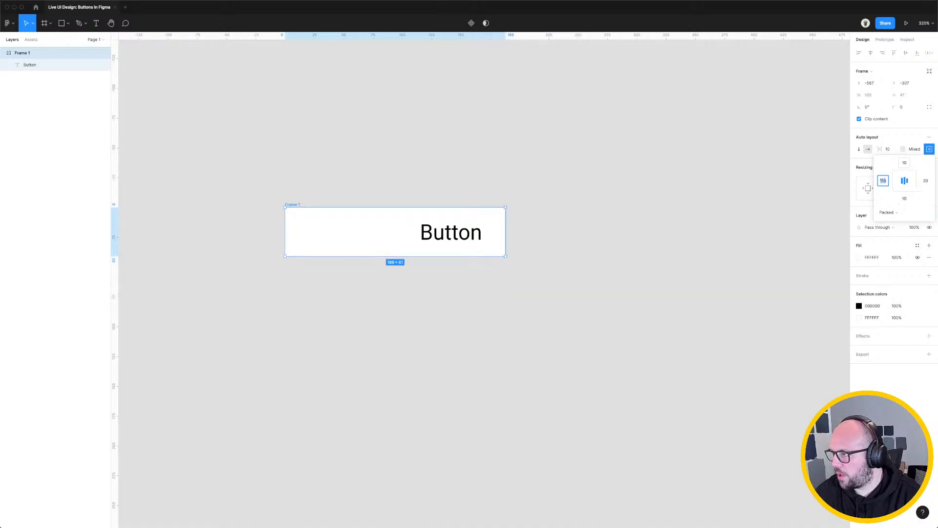
type("20")
key("Tab")
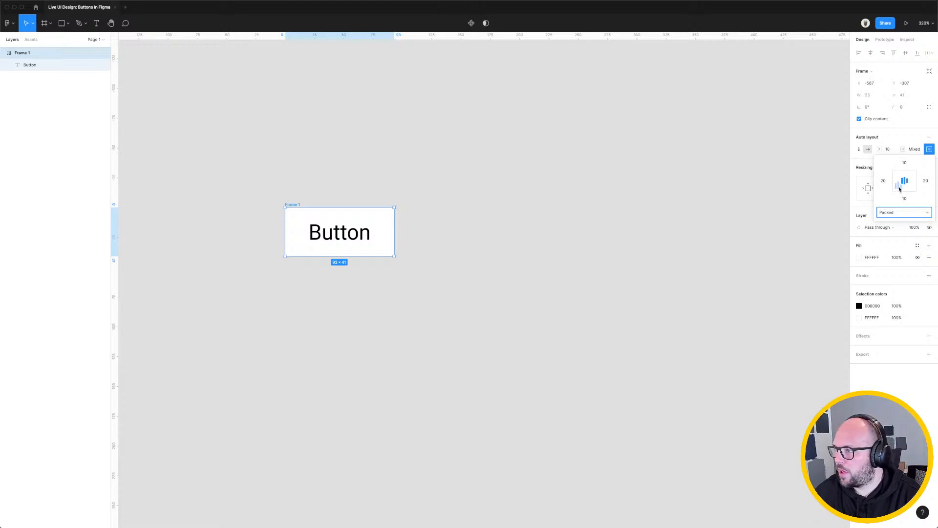
Increase the frame's left and right auto layout padding to 30.
left_click(891, 183)
left_click(885, 183)
type("30")
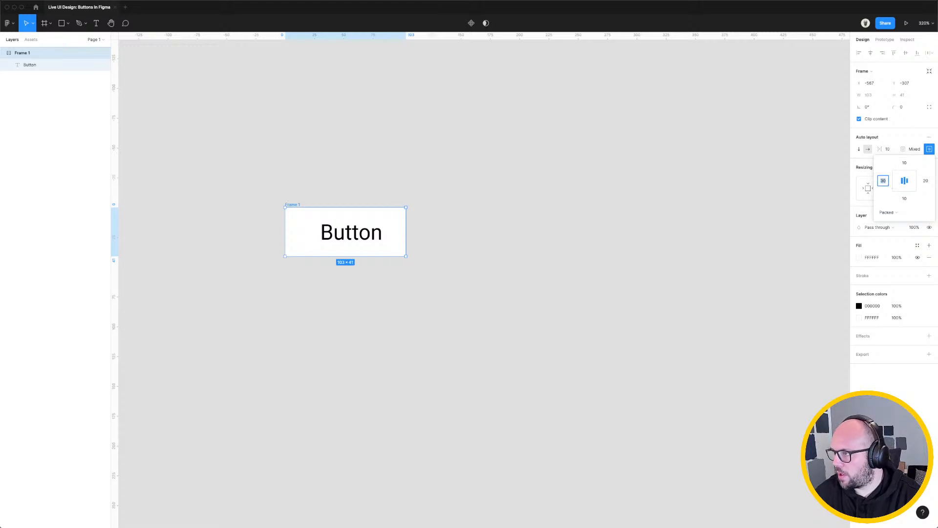
key("Tab")
key("Tab")
key("Tab")
type("30")
key("Return")
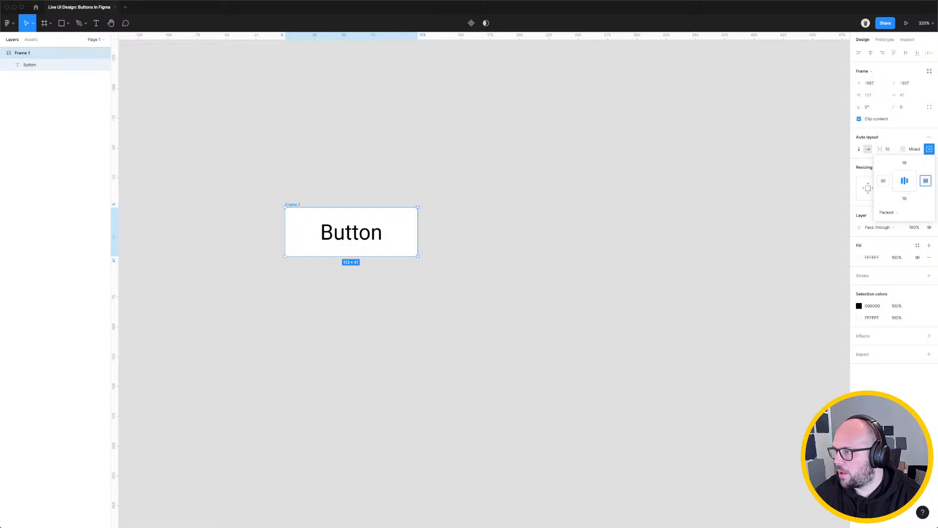
left_click(612, 330)
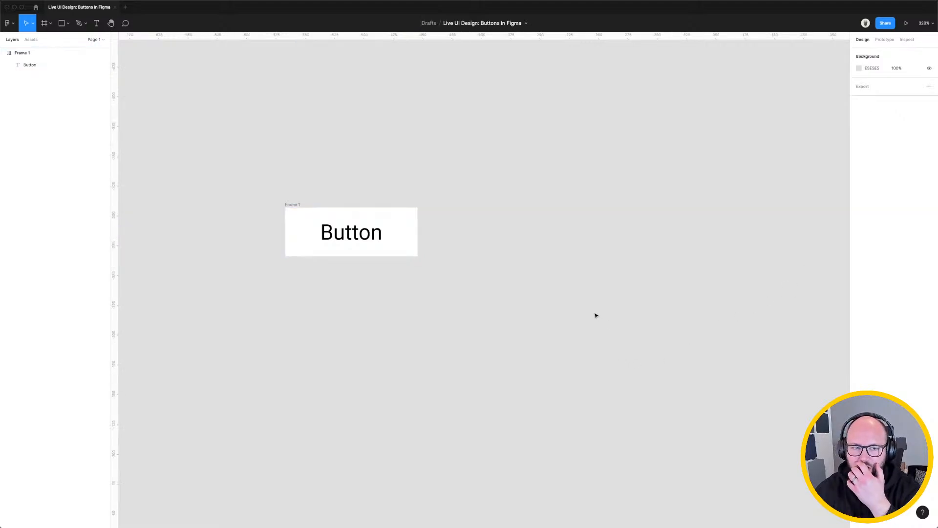
Replace the button's label with "Long Text Goes Here".
double_click(348, 235)
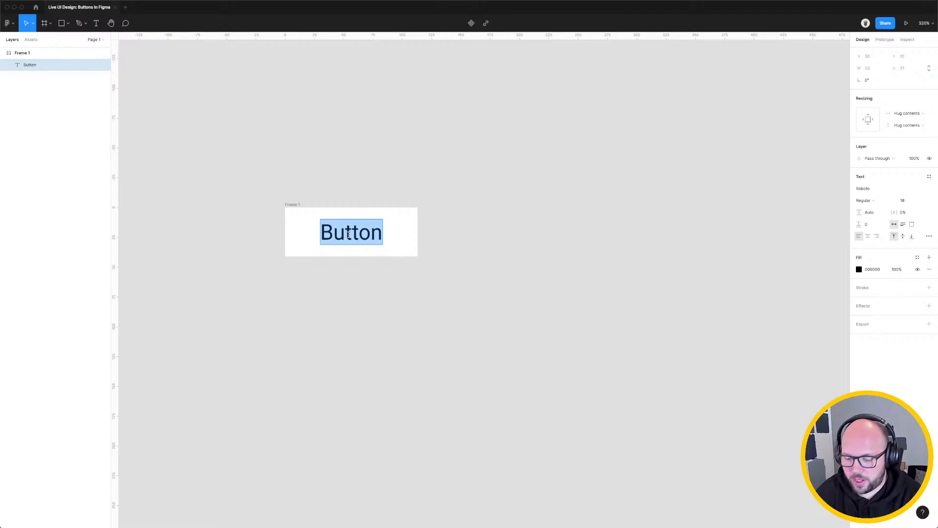
type("Long T")
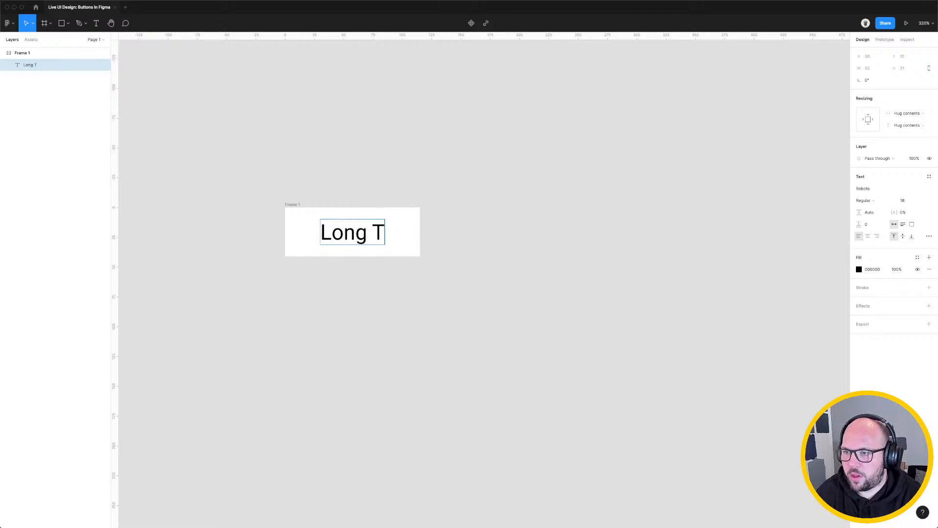
type("ext Goes Here")
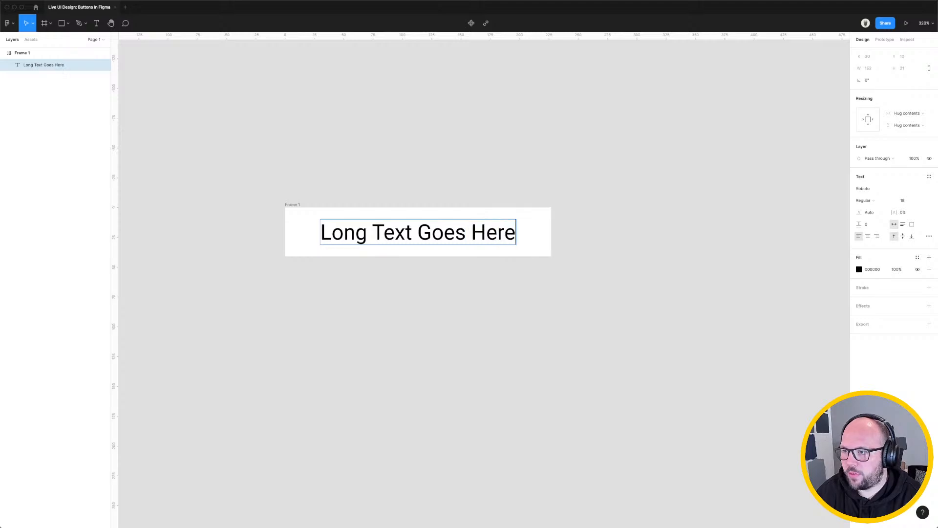
key("Escape")
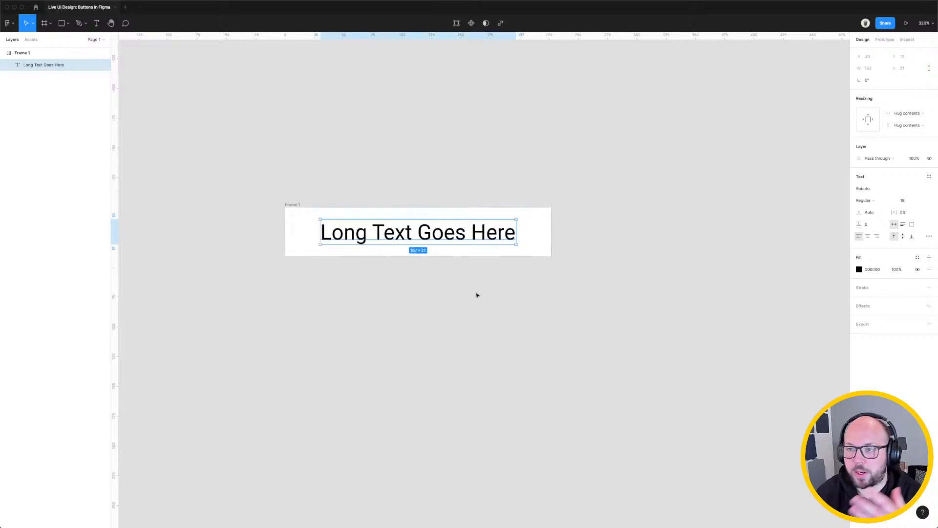
Undo the change to the button's label text.
key("super+z")
key("super+z")
key("super+z")
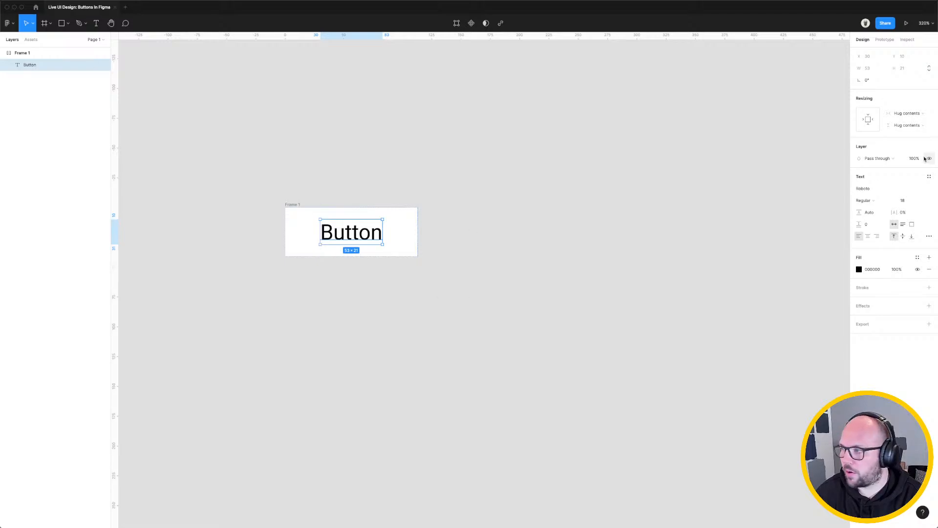
Dismiss the announcement about the auto layout update and clear the selection.
left_click(761, 203)
left_click(335, 210)
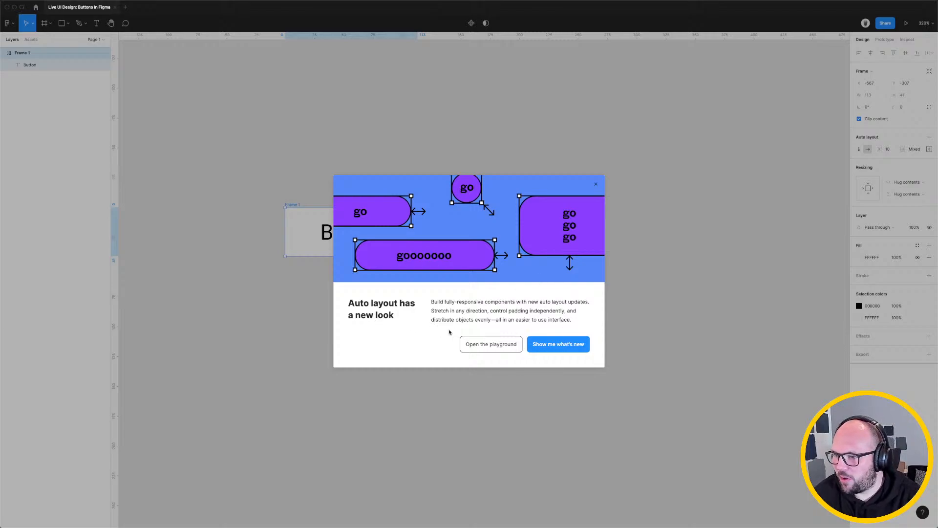
left_click(596, 184)
left_click(427, 297)
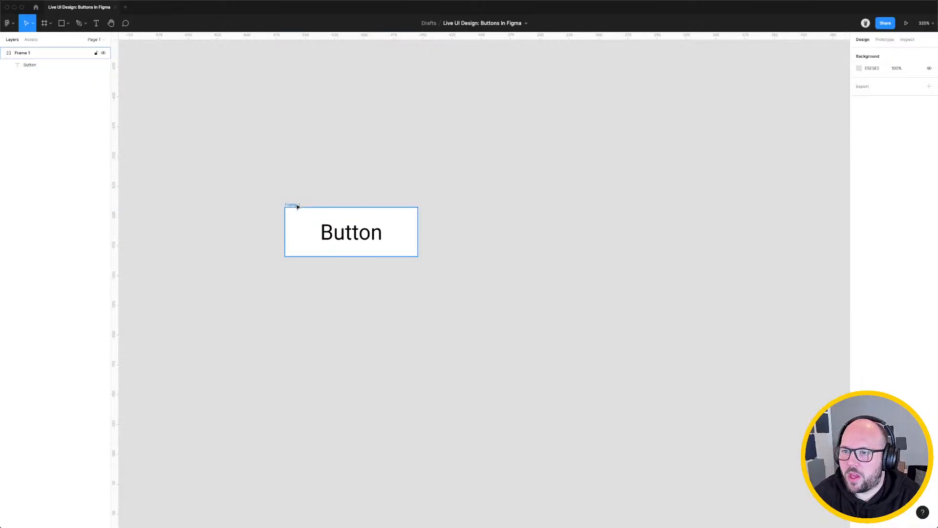
left_click(324, 221)
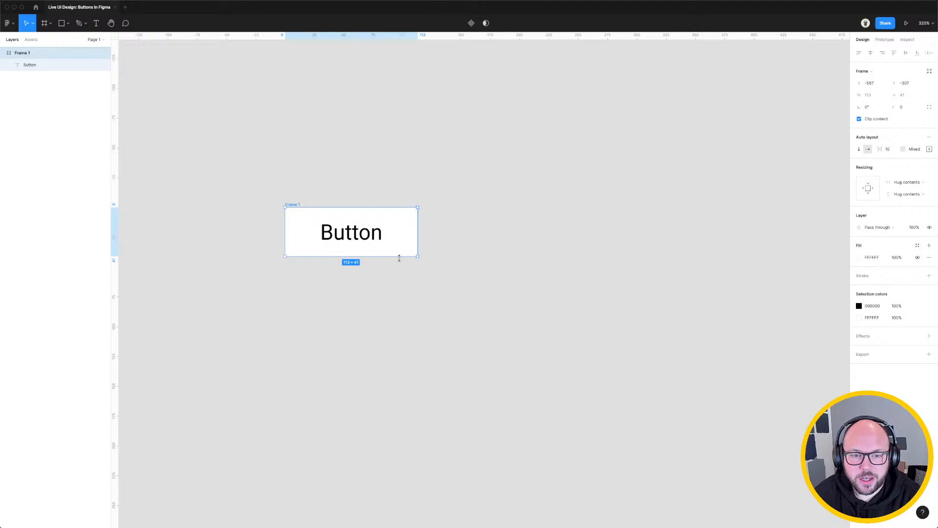
double_click(364, 240)
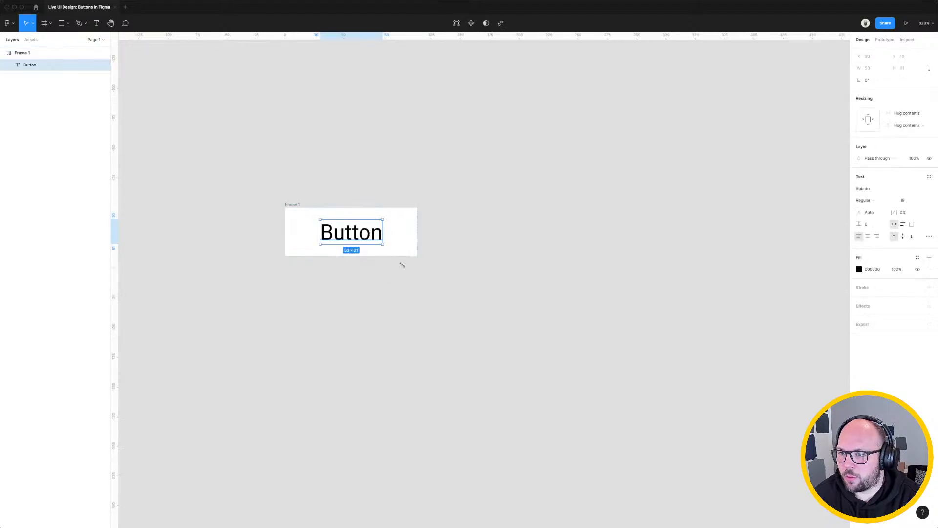
left_click(421, 288)
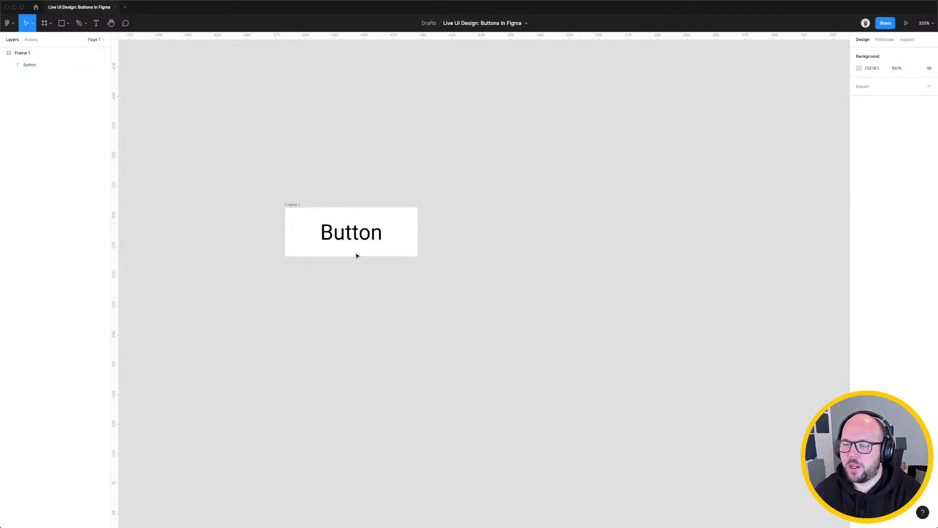
Round the button frame into a pill shape with a corner radius of about 39.
left_click(296, 205)
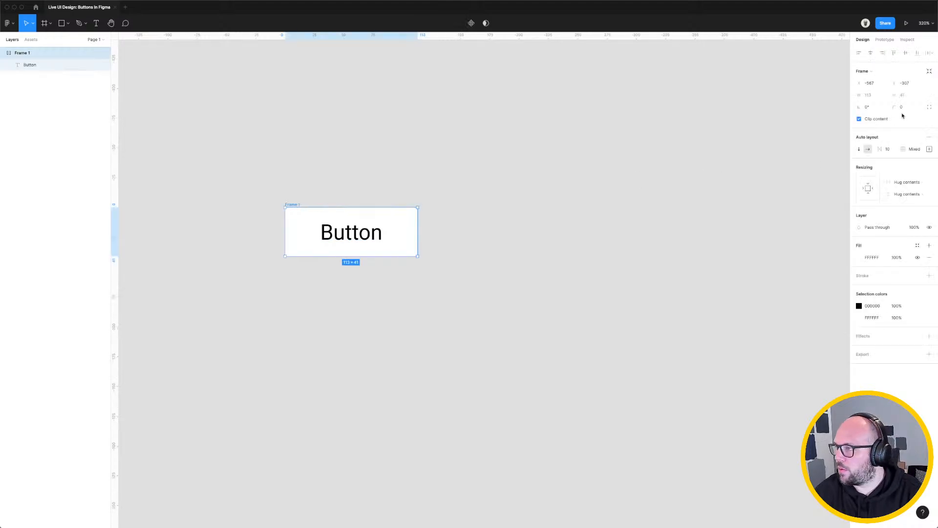
left_click_drag(895, 107, 913, 107)
left_click(546, 381)
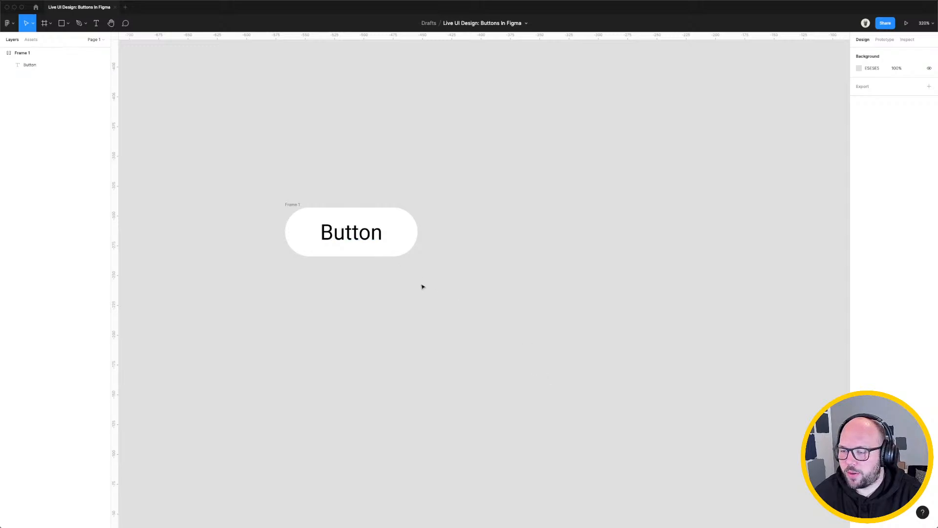
Change the button frame's solid fill to a bright, fully saturated blue.
left_click(294, 204)
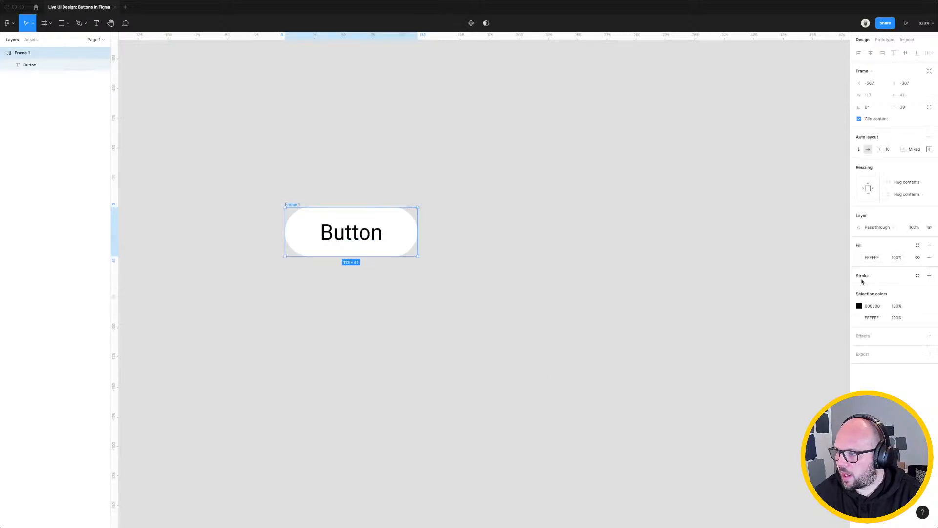
left_click(860, 258)
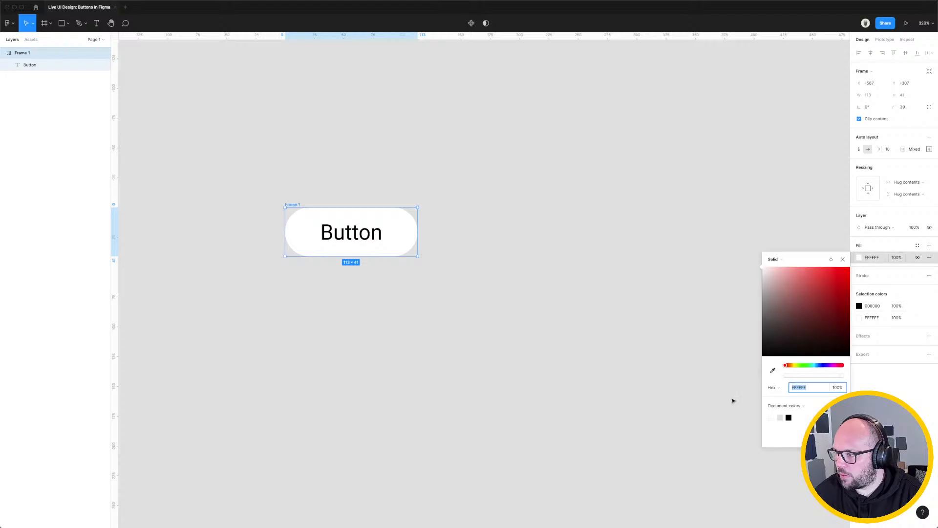
left_click(811, 386)
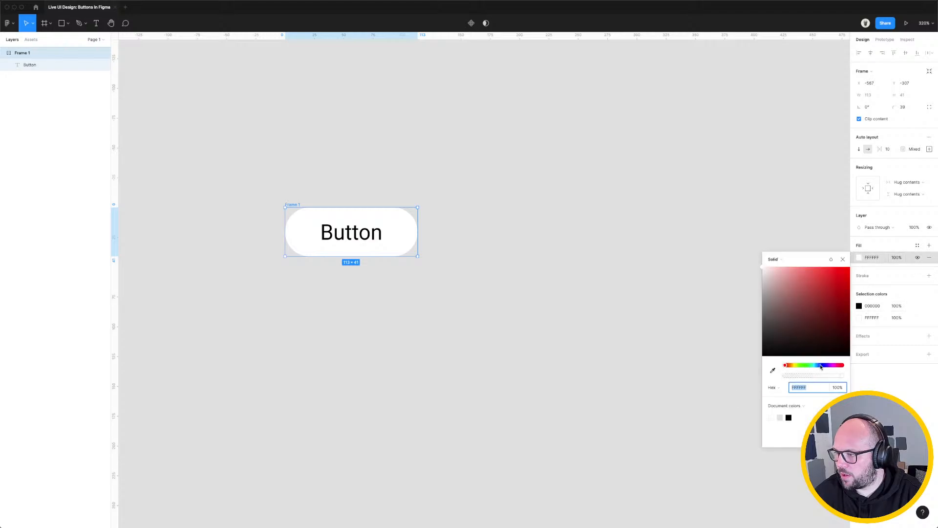
left_click(818, 365)
left_click_drag(830, 342, 853, 228)
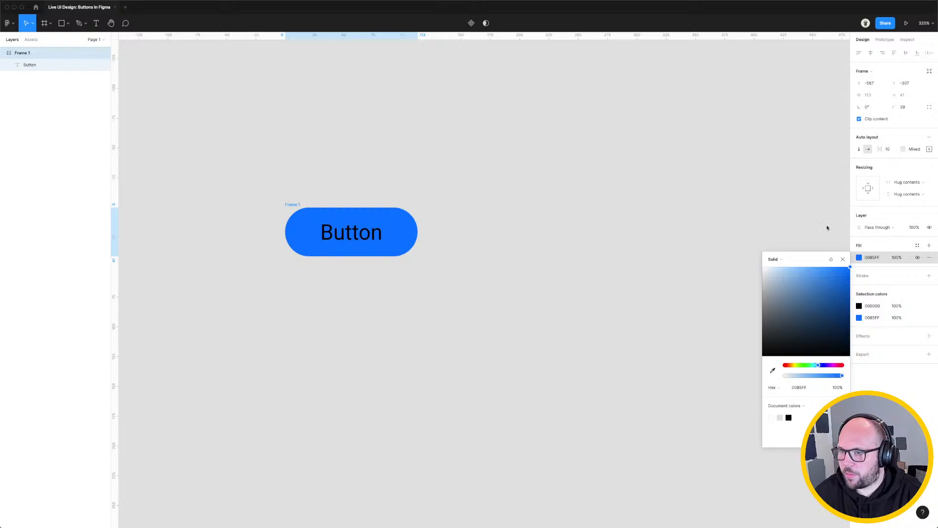
left_click(528, 239)
Change the fill of the button's label text to white, FFFFFF.
left_click(352, 233)
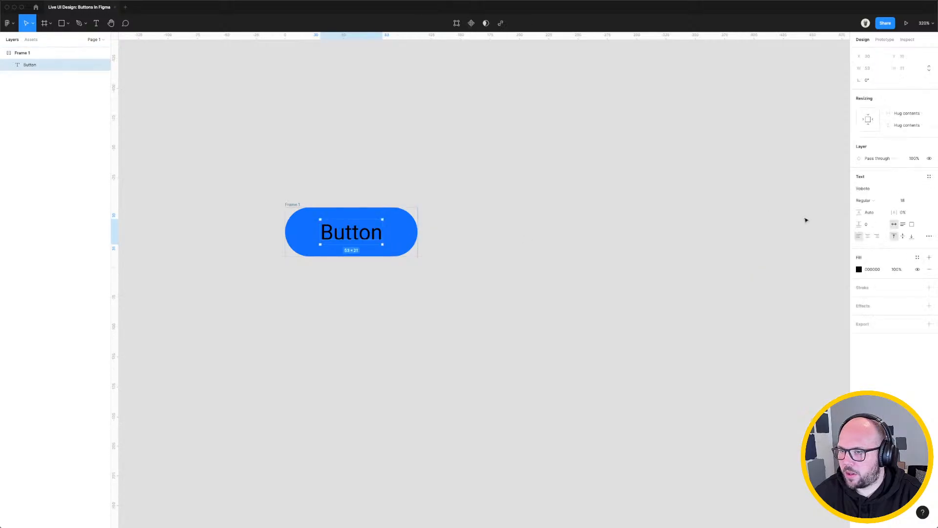
left_click(859, 269)
left_click(561, 289)
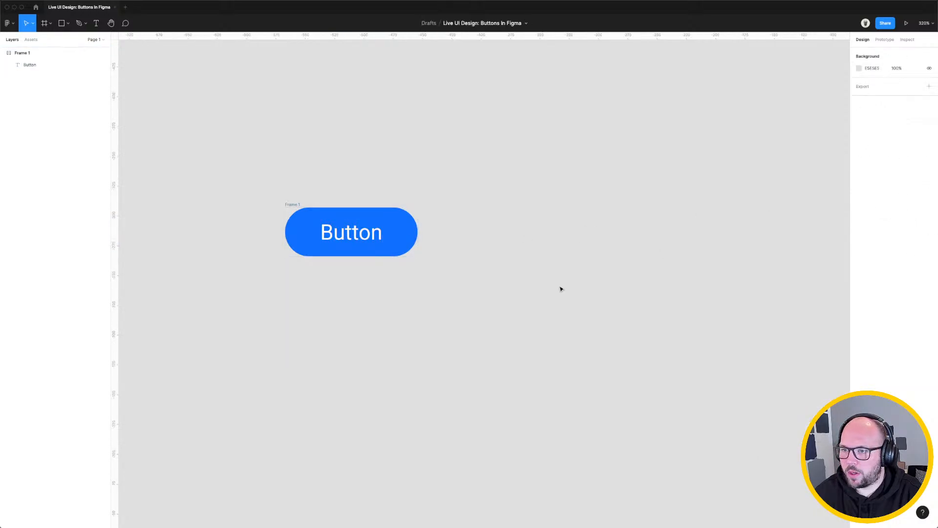
Rename the button frame as button/Large/Initial/No Icon.
left_click(290, 206)
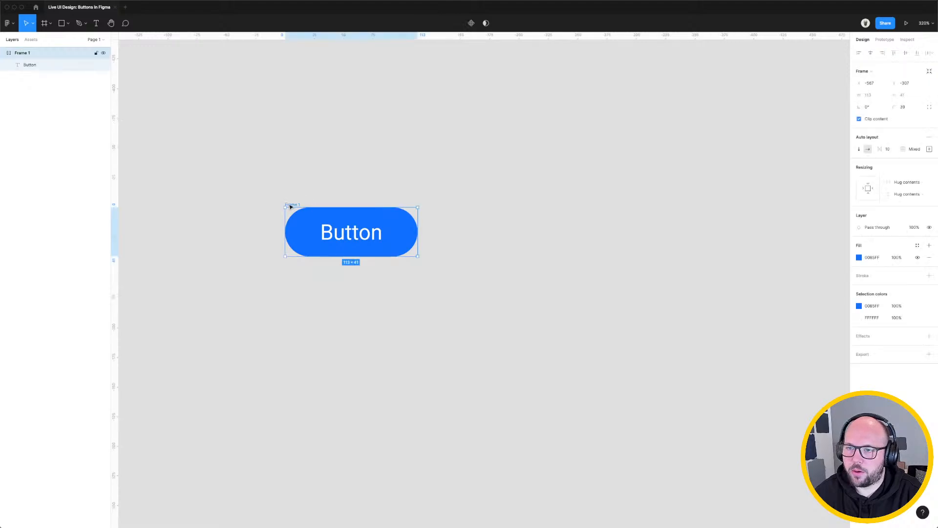
double_click(290, 204)
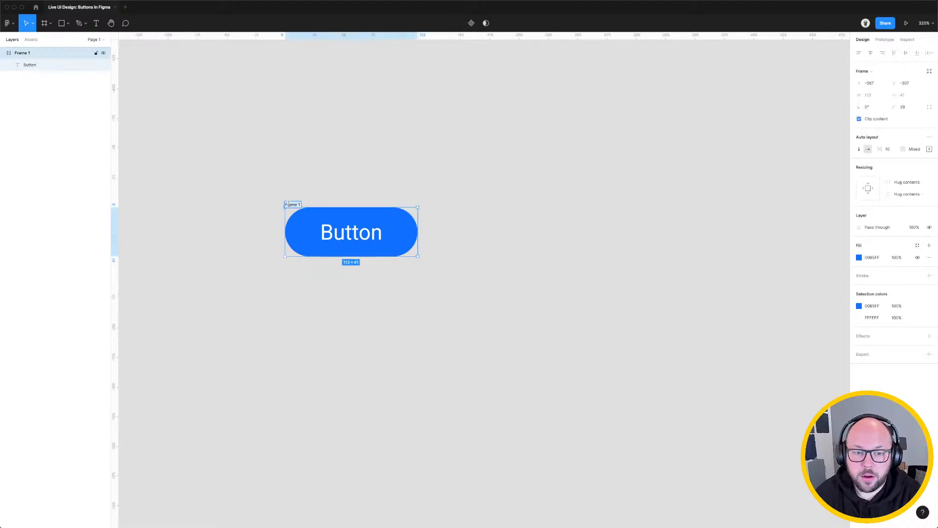
type("button/")
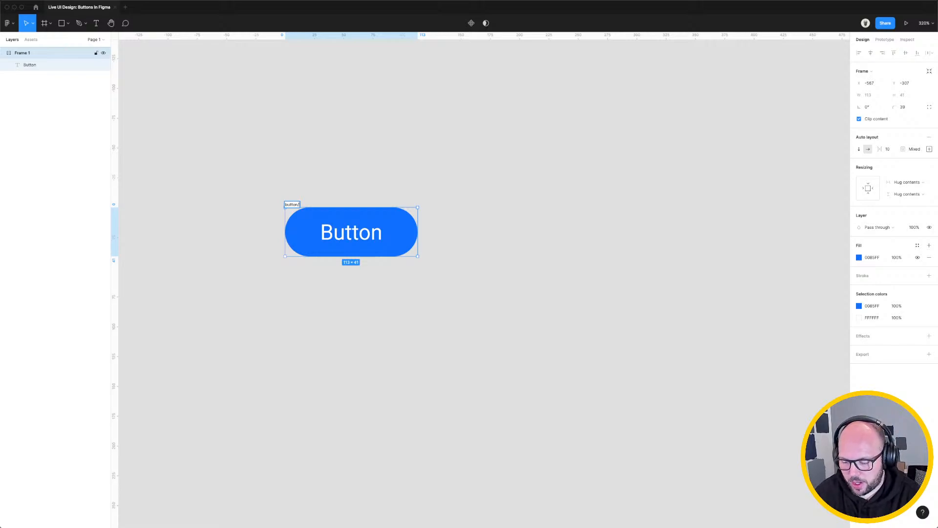
type("Large")
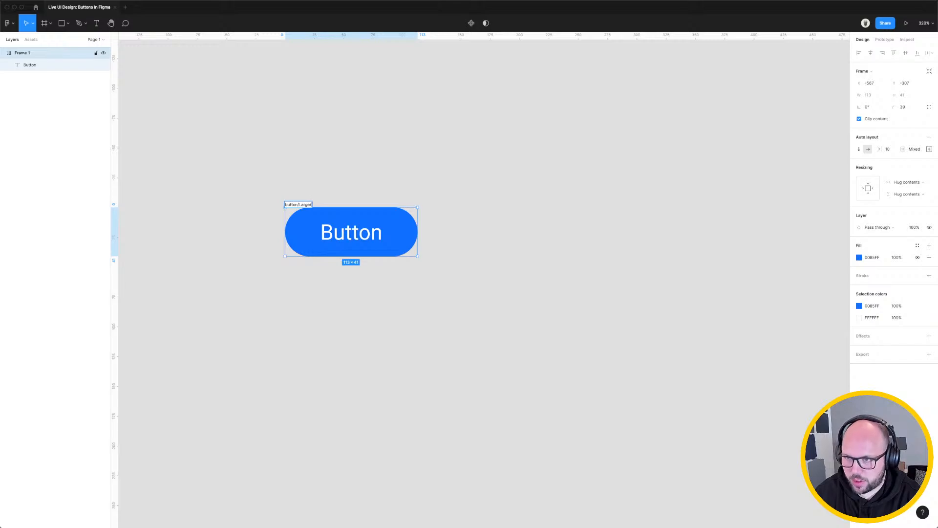
type("/In")
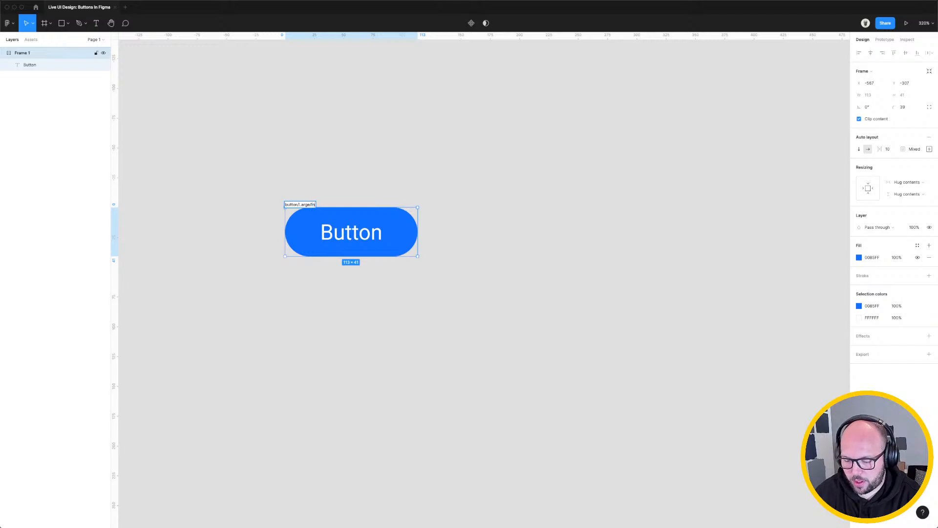
type("itial/")
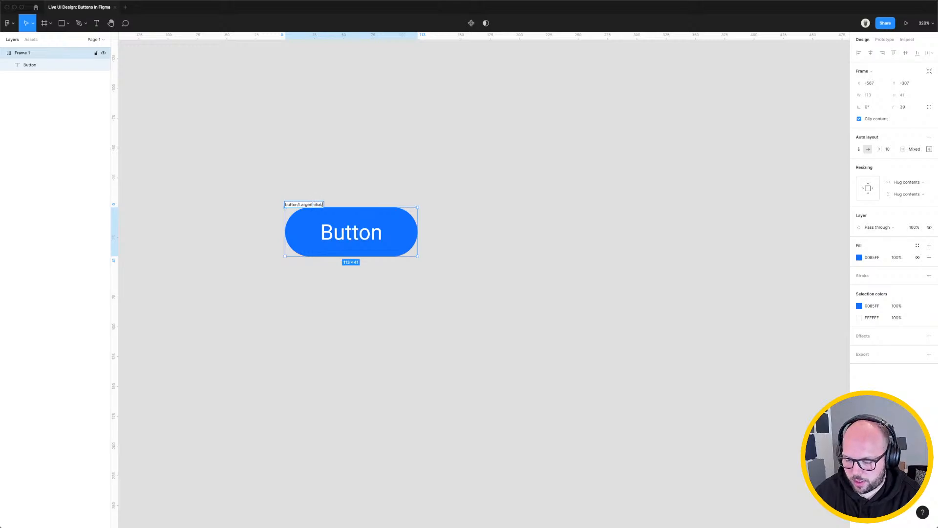
type("No Icon")
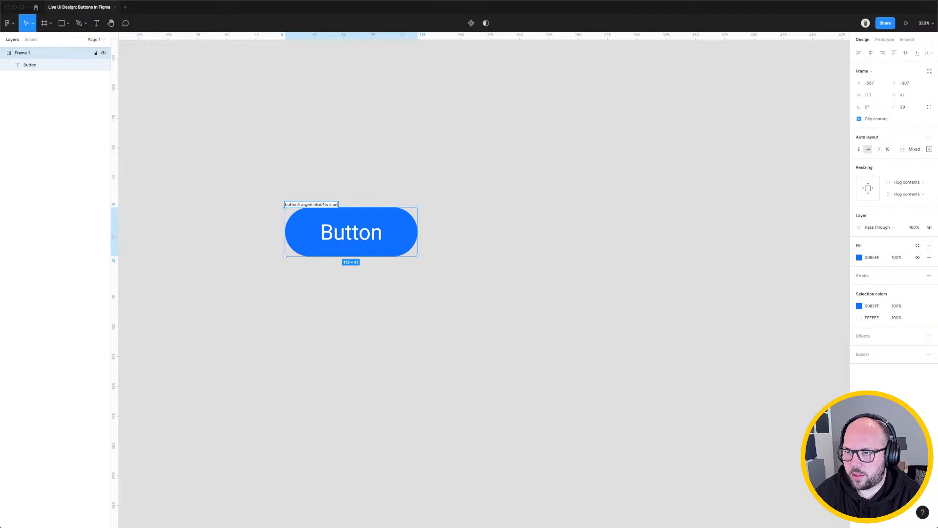
key("Return")
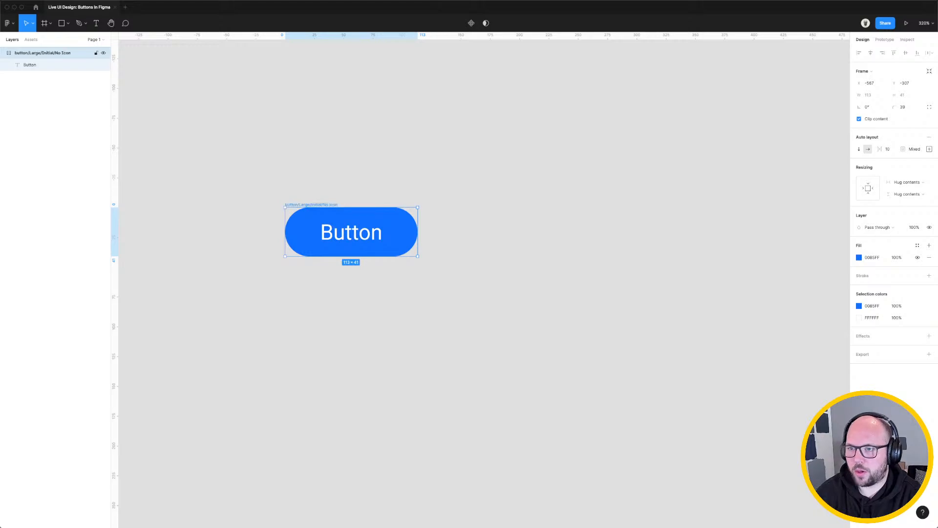
left_click(495, 211)
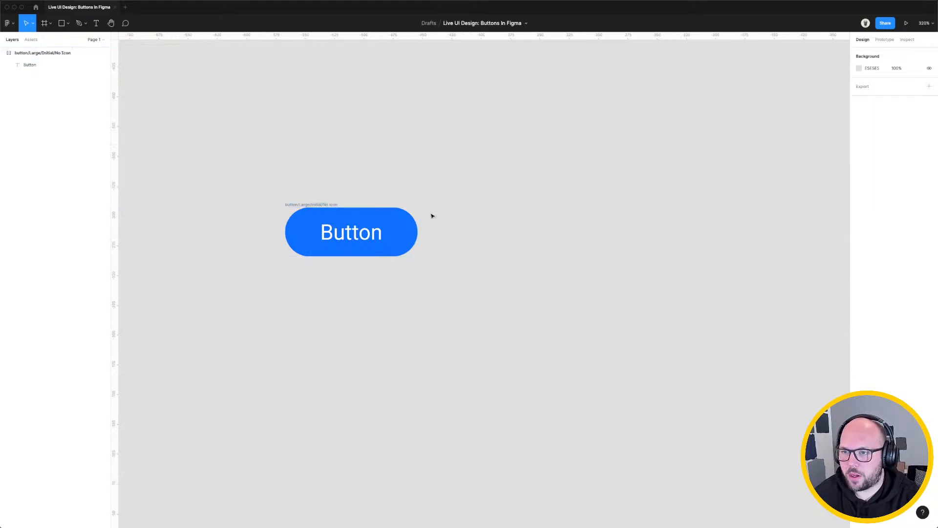
Duplicate the Initial button frame and place the copy beside it in the same row.
left_click(311, 206, "alt")
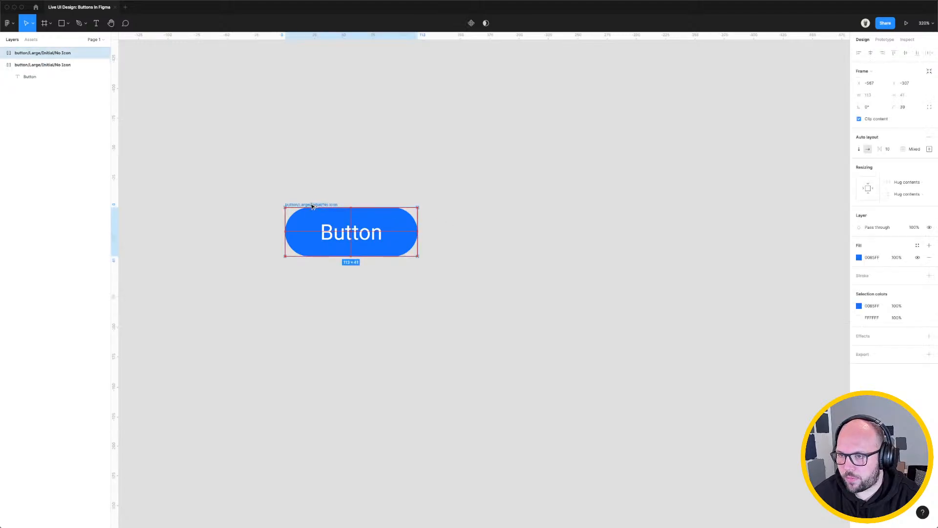
left_click_drag(311, 205, 504, 207)
left_click(487, 189)
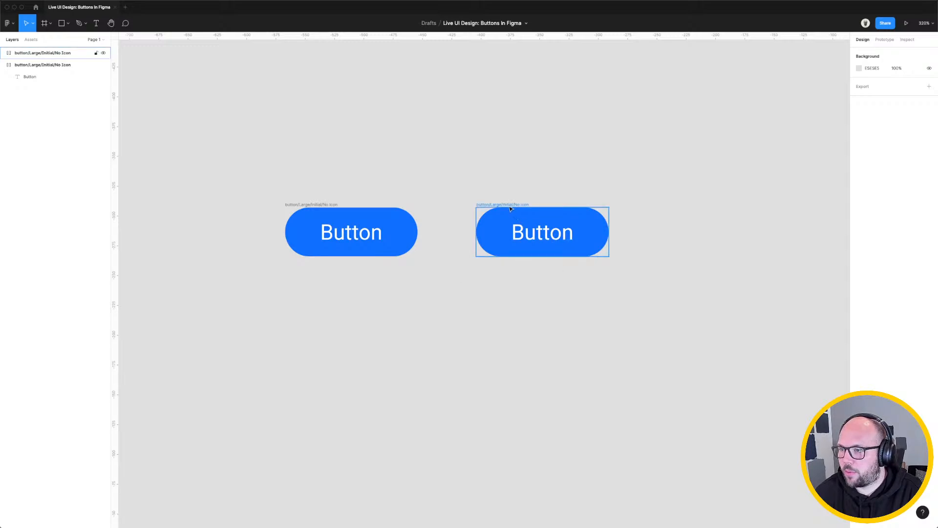
Change the duplicated button's solid fill to a lighter blue, about 3EA2FF.
left_click(494, 229)
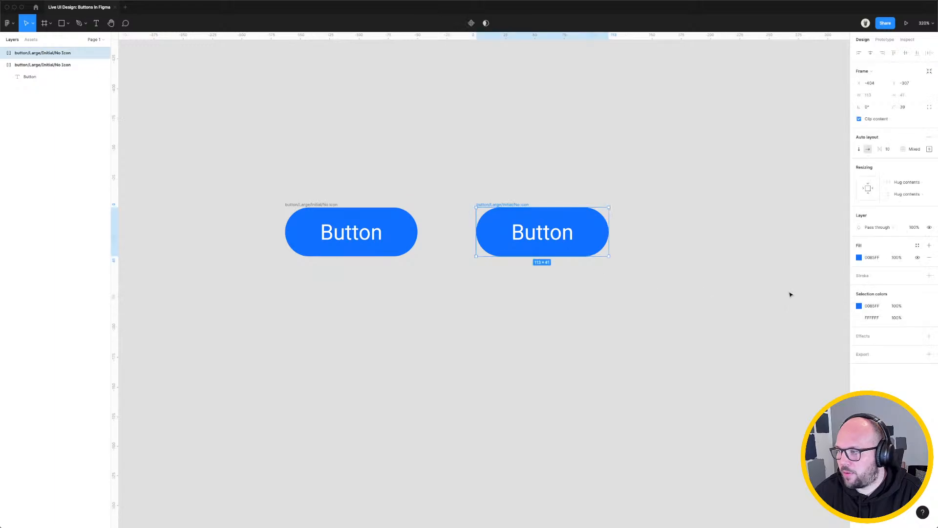
left_click(859, 257)
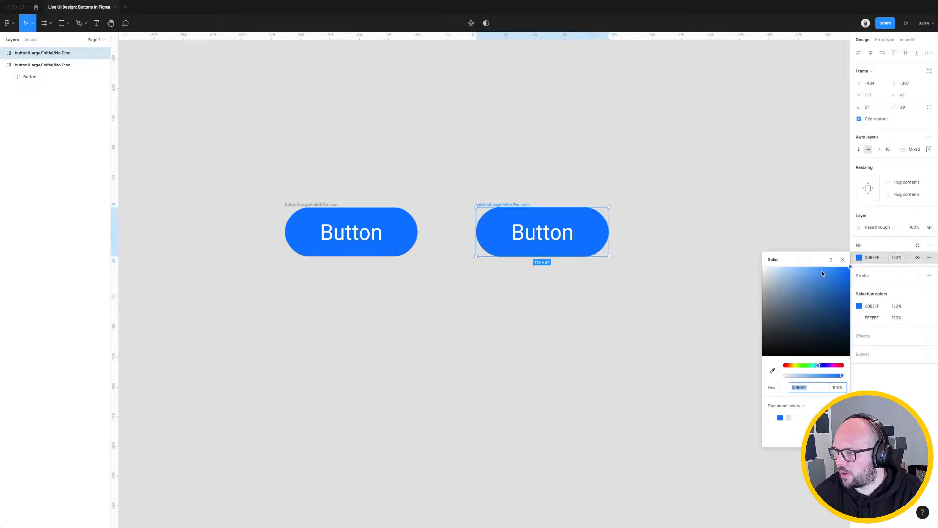
left_click_drag(821, 273, 830, 268)
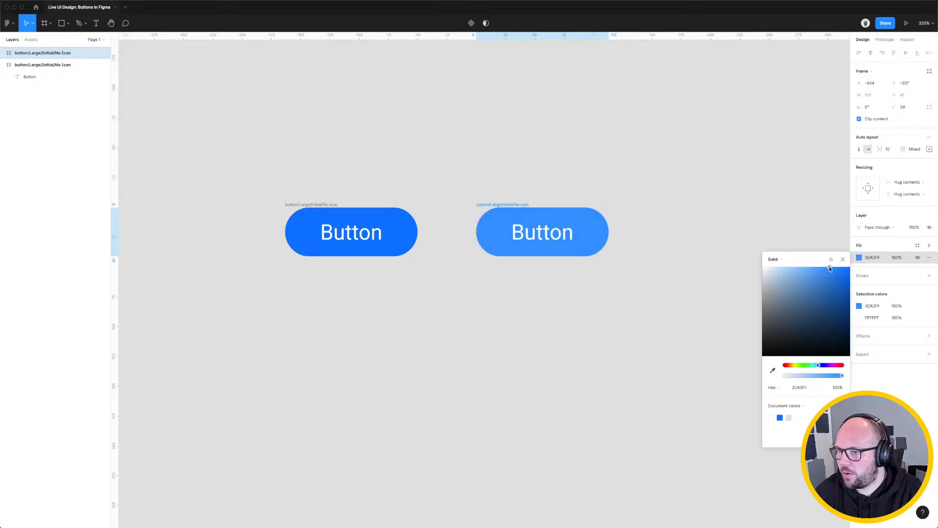
left_click(703, 288)
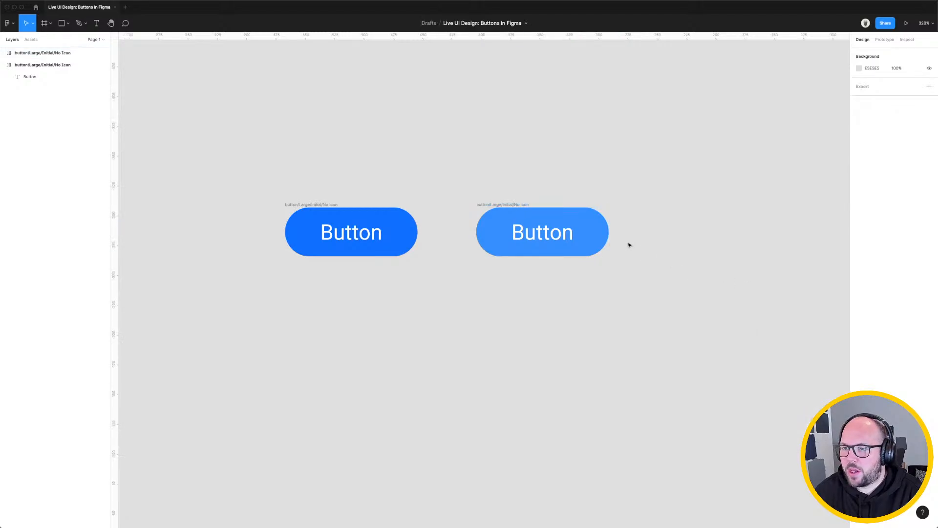
Rename the lighter blue button frame as button/Large/Hover/No Icon.
left_click(503, 204)
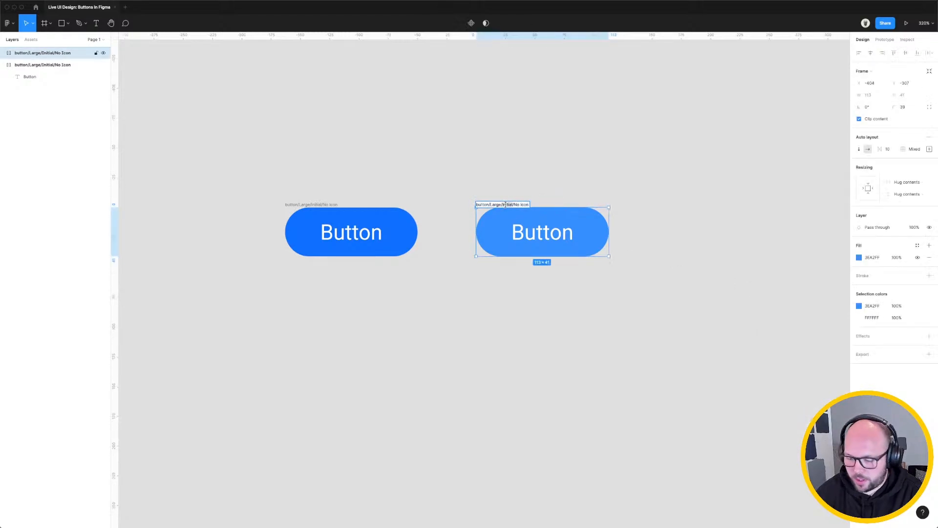
double_click(506, 205)
type("Hover")
key("Return")
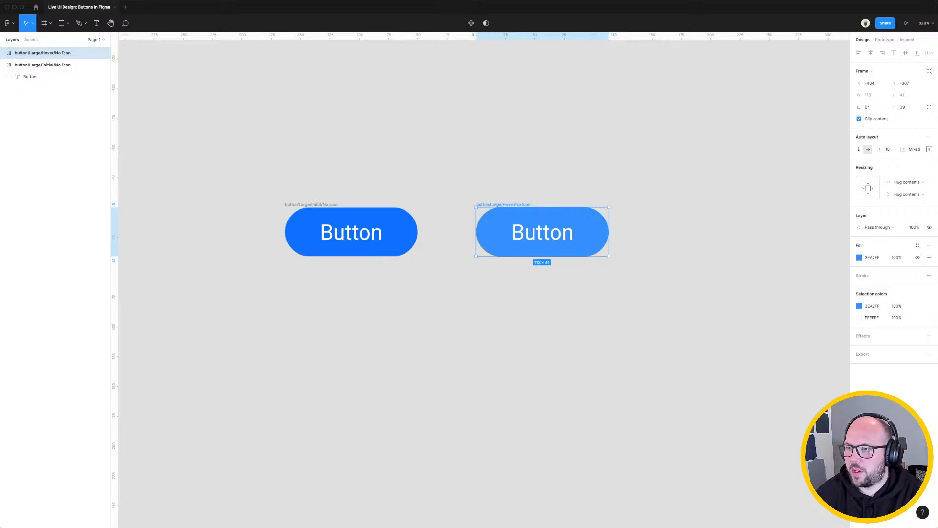
left_click(557, 306)
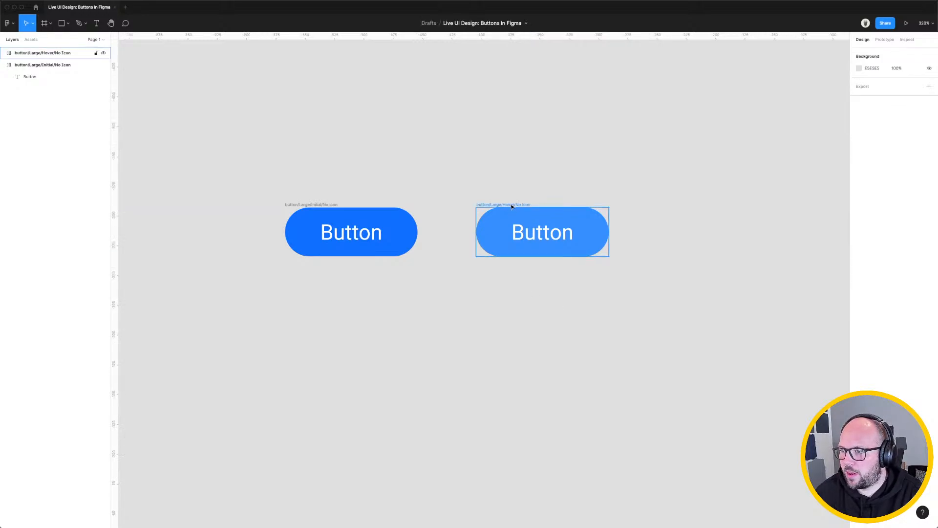
Duplicate the Hover button as a third button in the row and give the copy the Initial button's fill, 0085FF.
left_click_drag(512, 207, 703, 207)
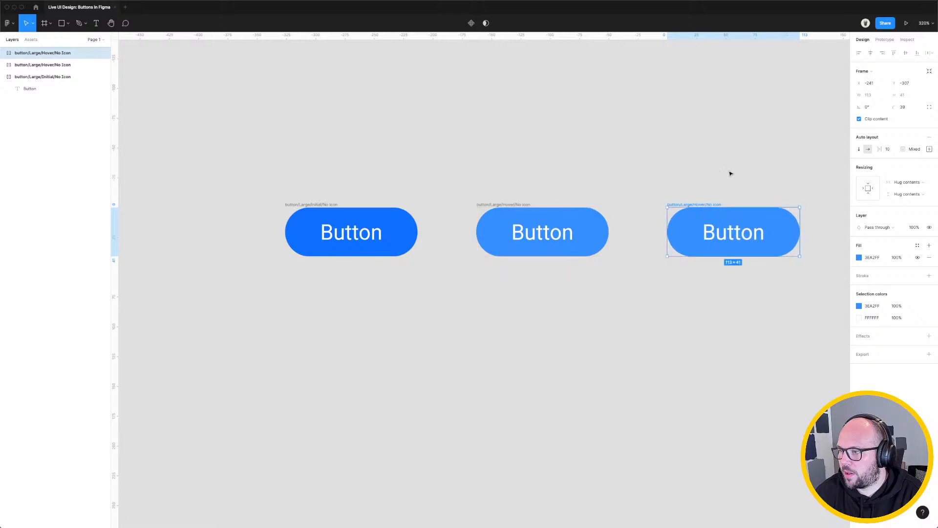
scroll(731, 174, "right", 5)
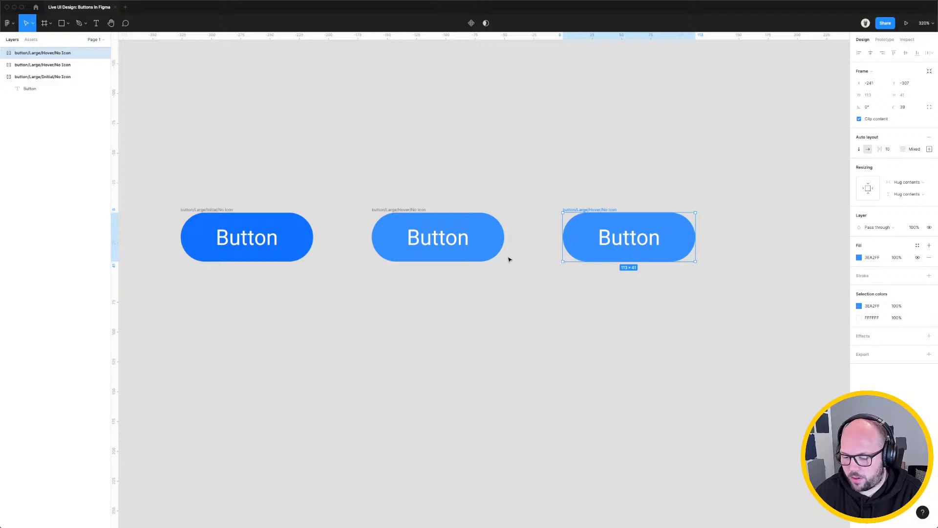
left_click(306, 244)
left_click(873, 258)
key("super+c")
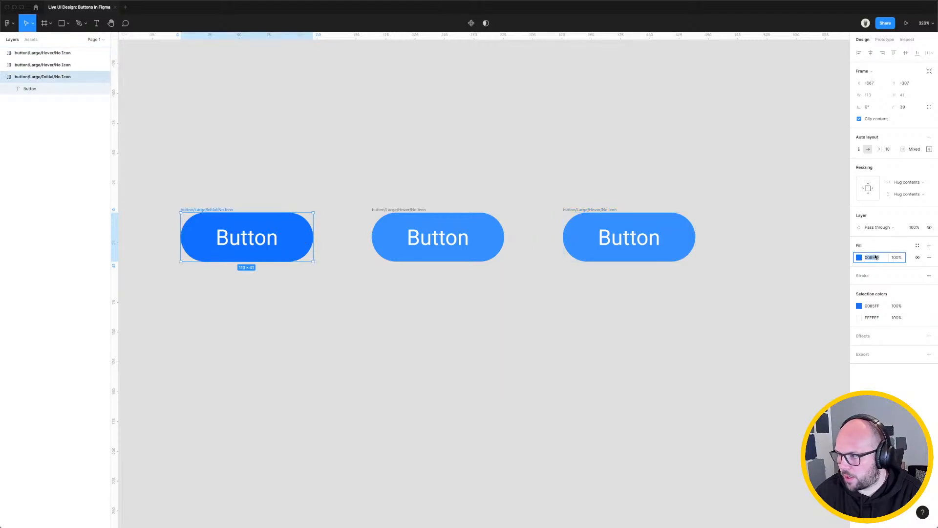
left_click(683, 250)
left_click(878, 258)
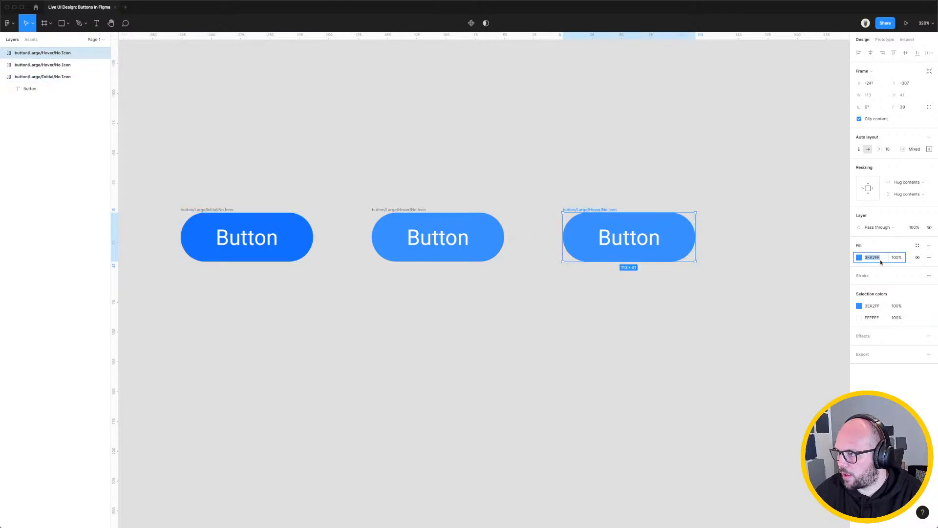
key("super+v")
left_click(729, 285)
Darken the third button's solid fill to a deep blue, about 0268C6.
left_click(682, 252)
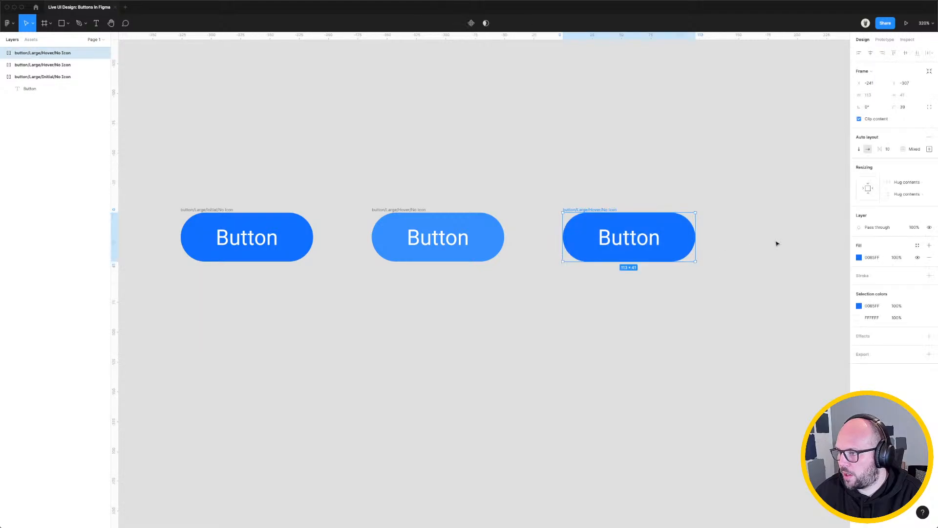
left_click(859, 258)
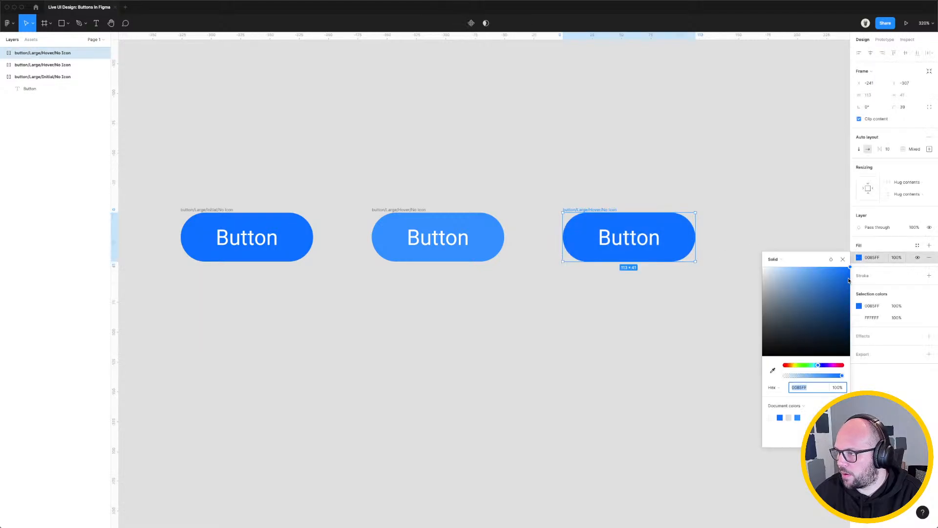
left_click_drag(849, 280, 850, 290)
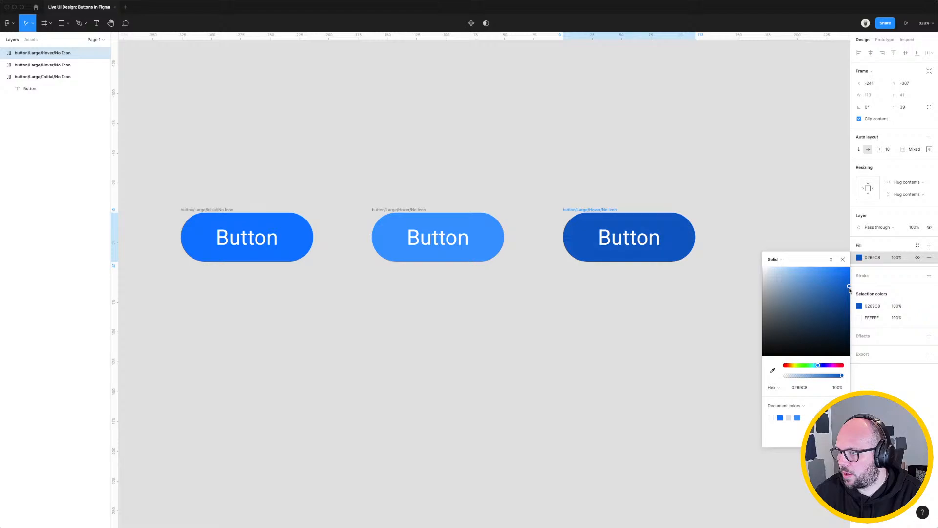
left_click(754, 228)
Rename the dark blue button frame as button/Large/Active/No Icon.
left_click(596, 212)
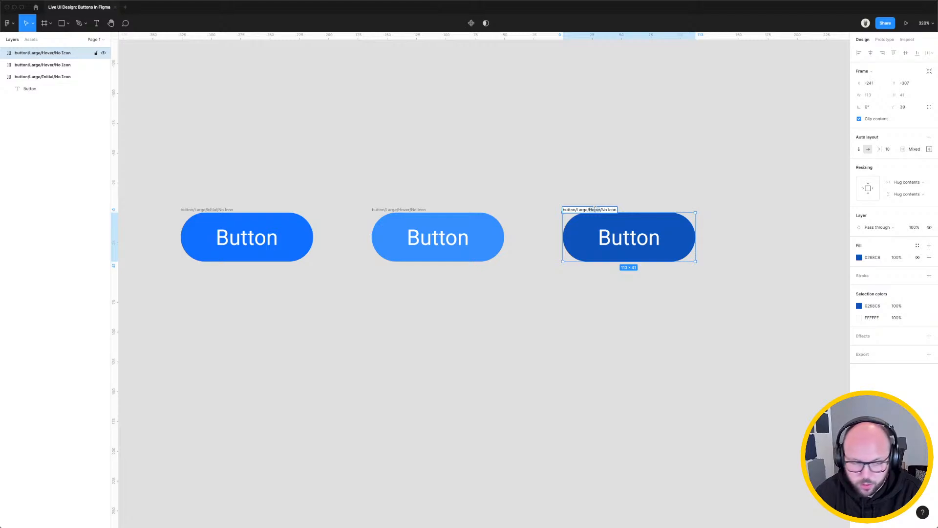
double_click(594, 209)
type("Active")
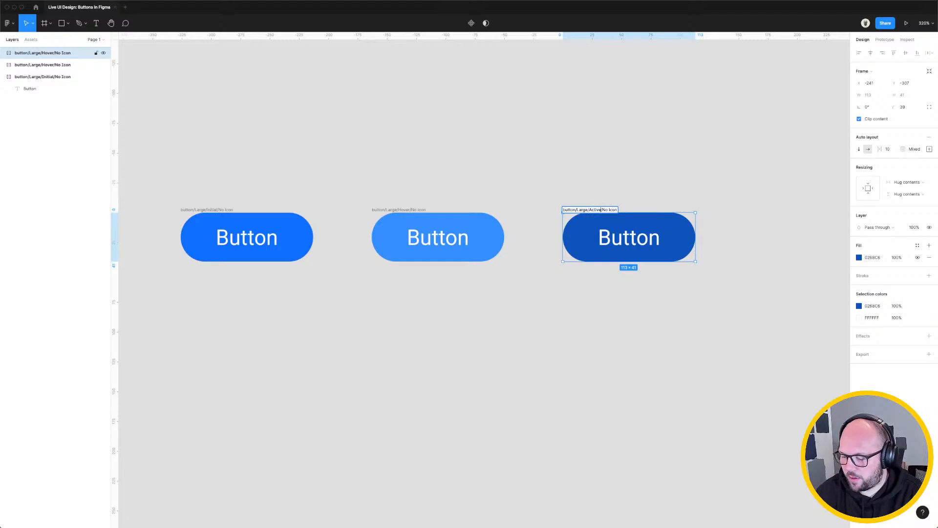
key("Return")
key("Escape")
Duplicate the Initial button and place the copy at the end of the row, beyond the Active button.
scroll(607, 176, "down", 6)
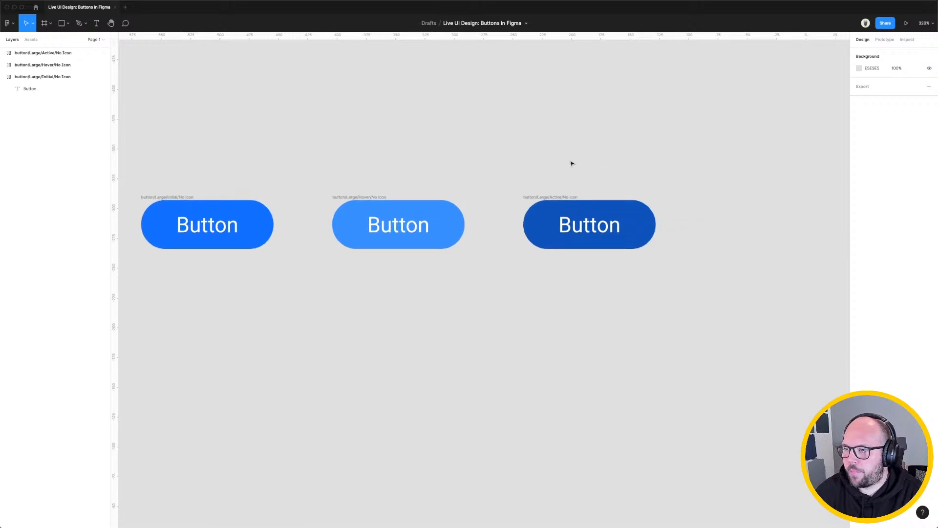
scroll(578, 193, "up", 5)
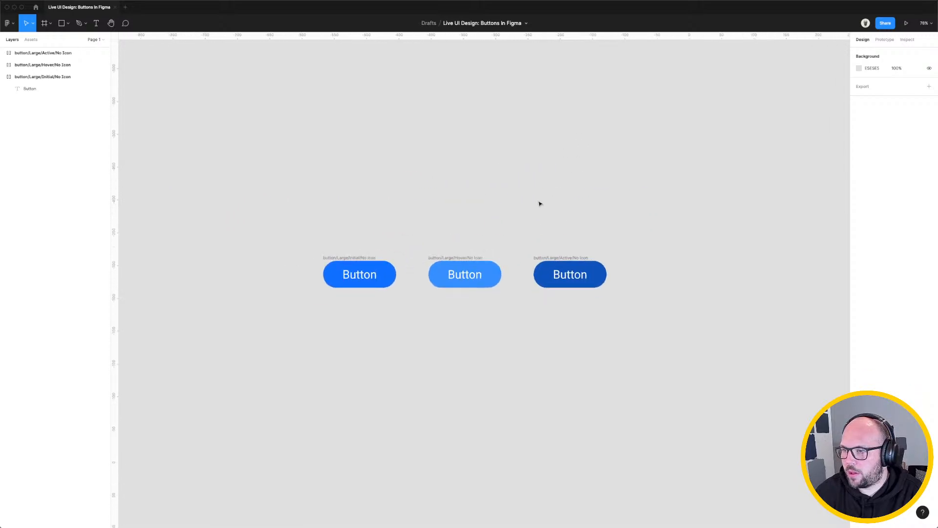
left_click(325, 273)
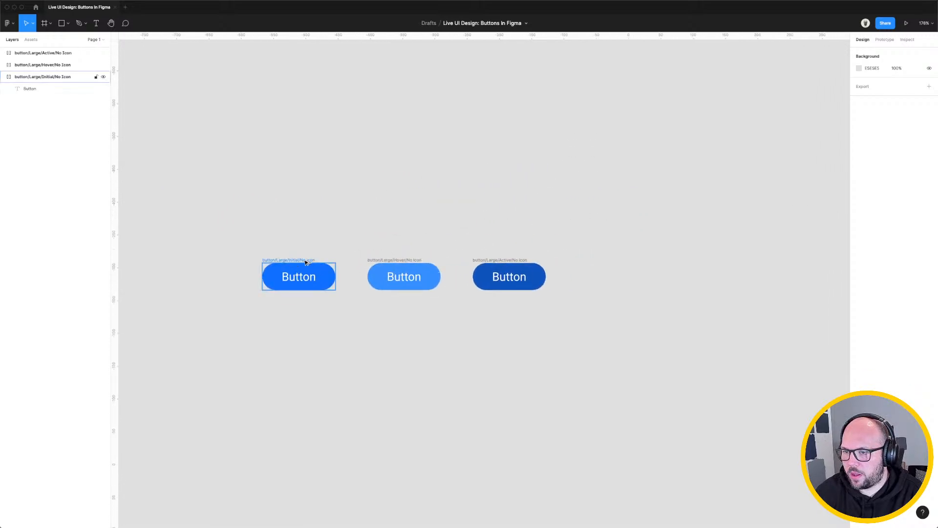
left_click_drag(306, 264, 608, 254)
Change the fourth button's solid fill to a light grey, about DBDBDB.
left_click(859, 257)
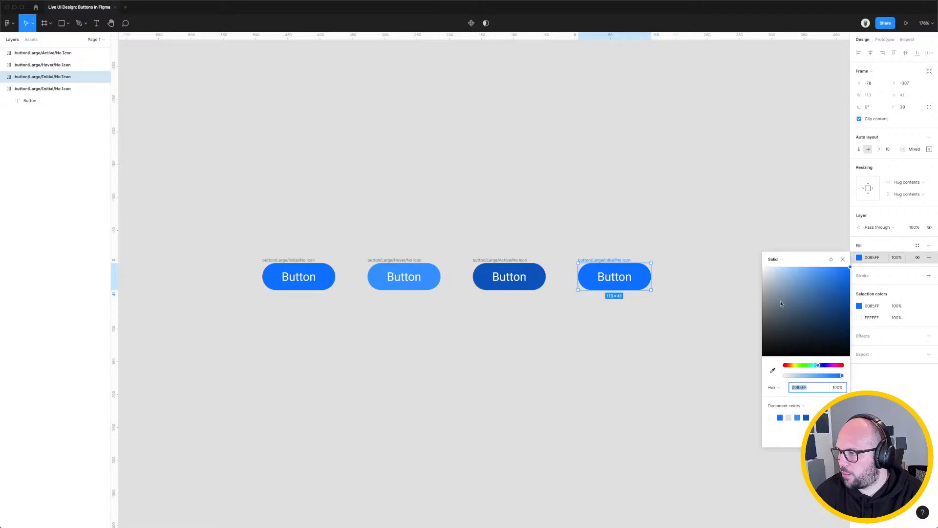
mouse_move(779, 276)
left_mouse_down()
mouse_move(784, 270)
mouse_move(762, 301)
mouse_move(760, 285)
left_mouse_up()
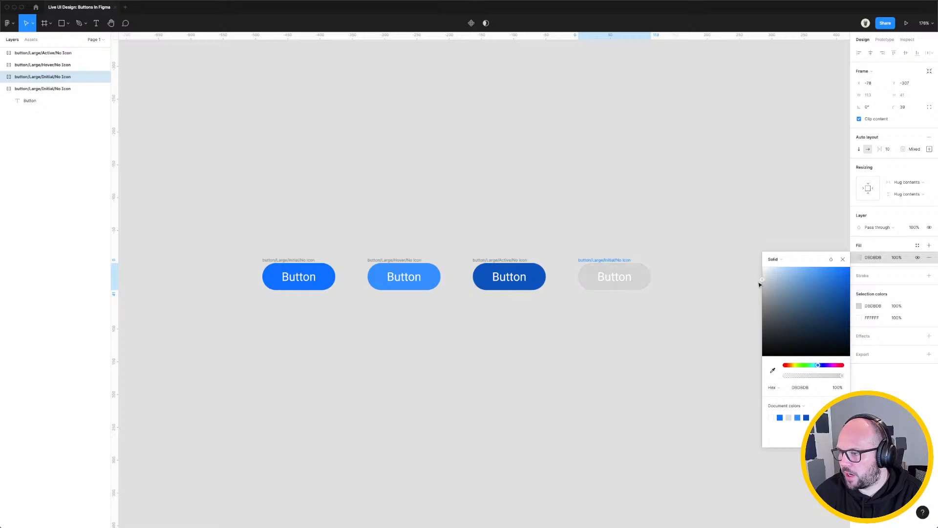
left_click(658, 292)
Change the text fill of the light grey button's label to a mid grey, about AAAAAA.
left_click(619, 280)
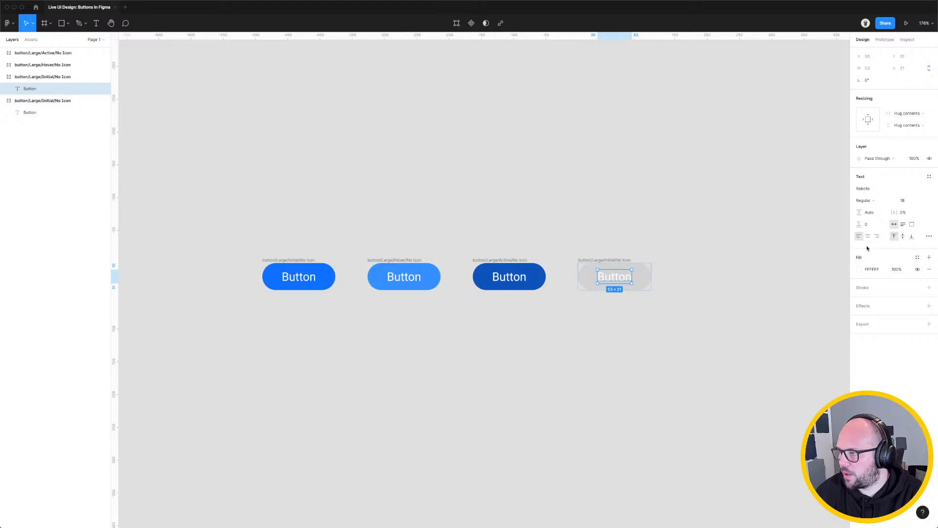
left_click(859, 269)
left_click_drag(768, 322, 754, 313)
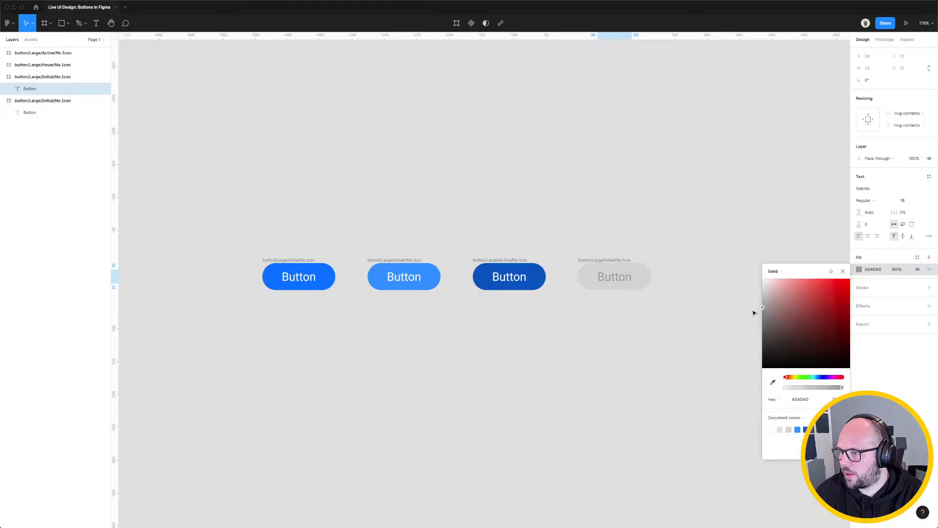
left_click(665, 331)
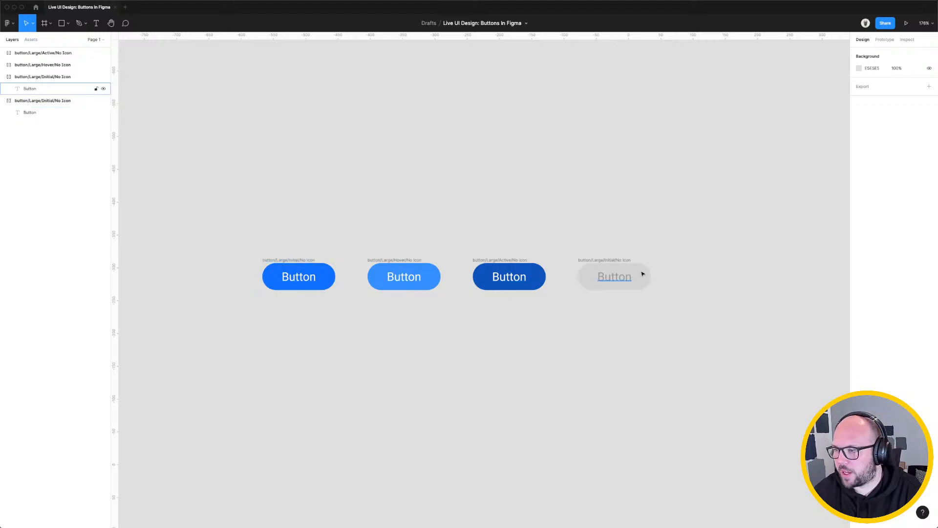
Rename the light grey button frame as button/Large/Disabled/No Icon.
double_click(610, 260)
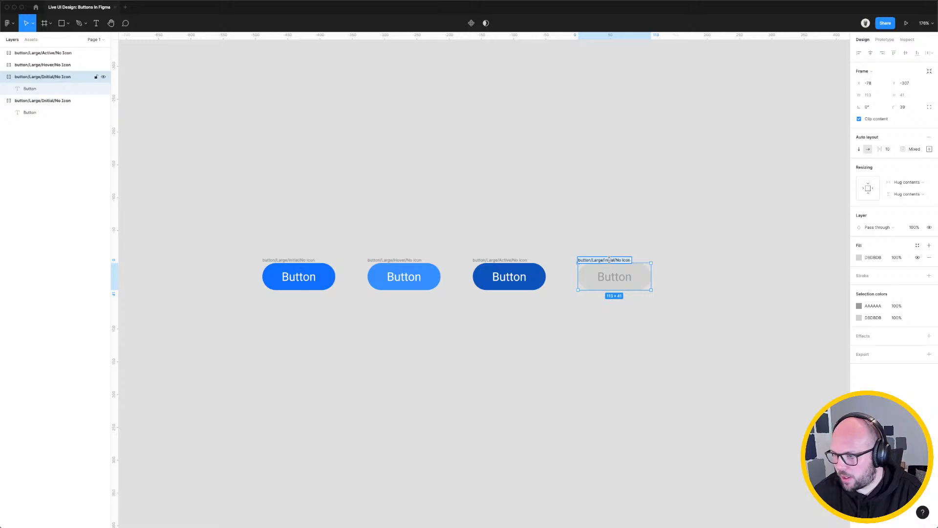
double_click(609, 260)
type("Disabled")
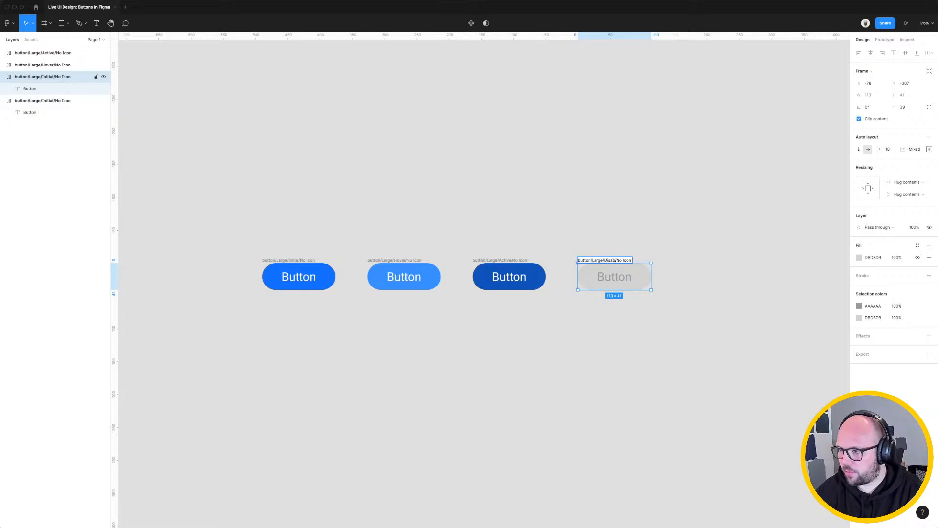
key("Return")
left_click(570, 388)
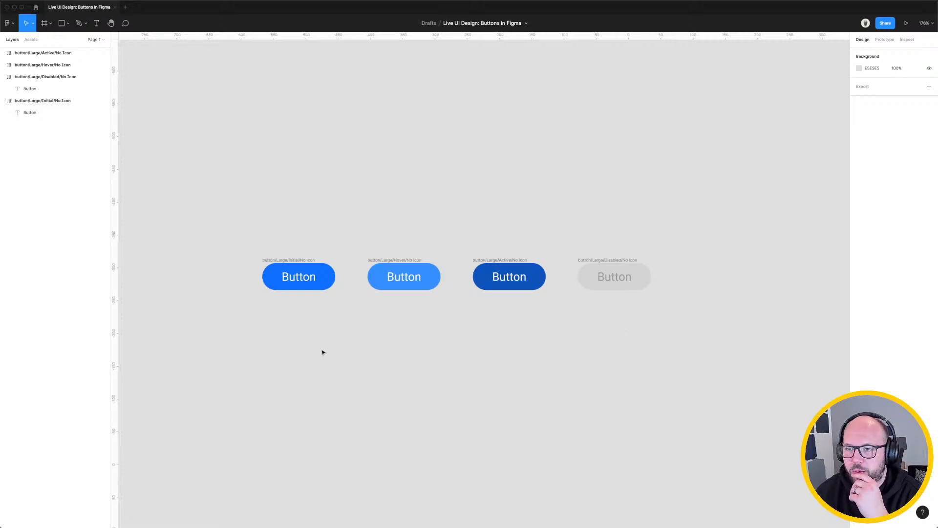
Duplicate all four large button frames together and place the copies as a second row directly beneath the originals.
left_click(293, 263)
left_click(395, 264, "shift")
left_click(506, 263, "shift")
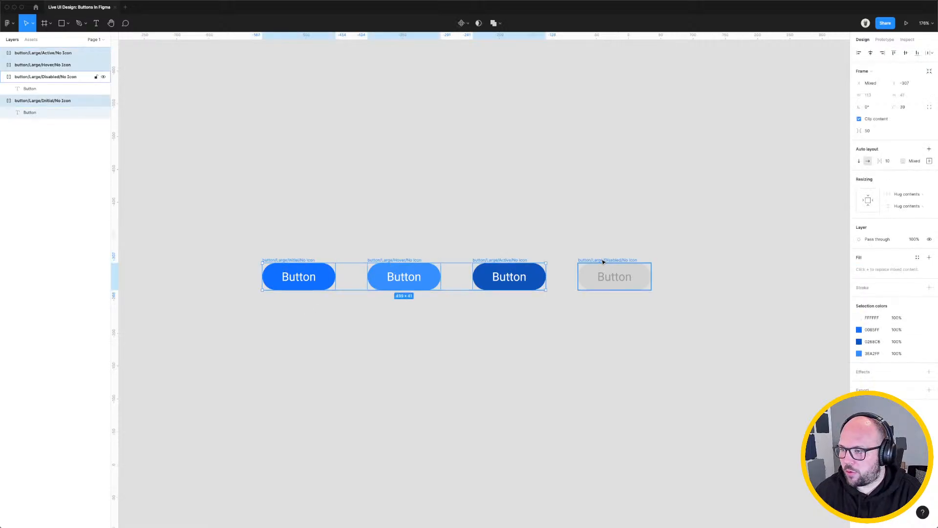
left_click(603, 262, "shift")
left_click_drag(603, 264, 586, 321)
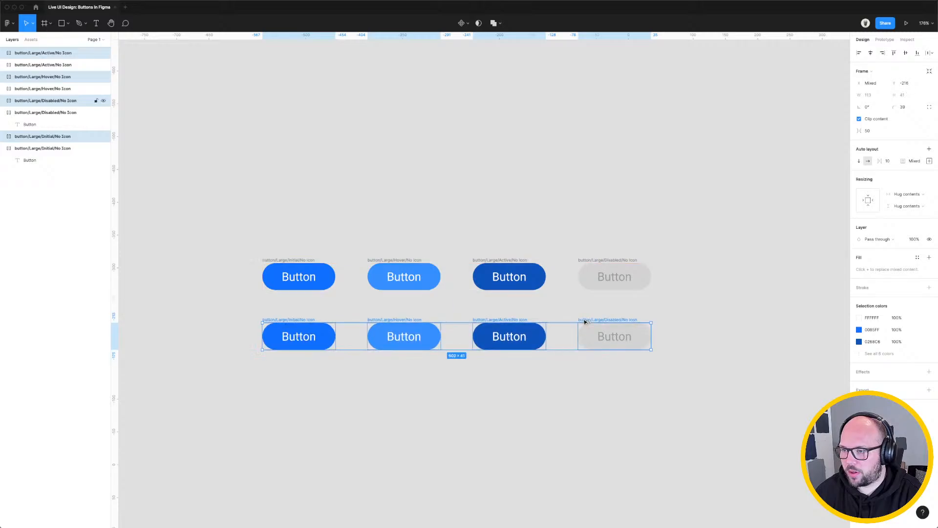
left_click(337, 390)
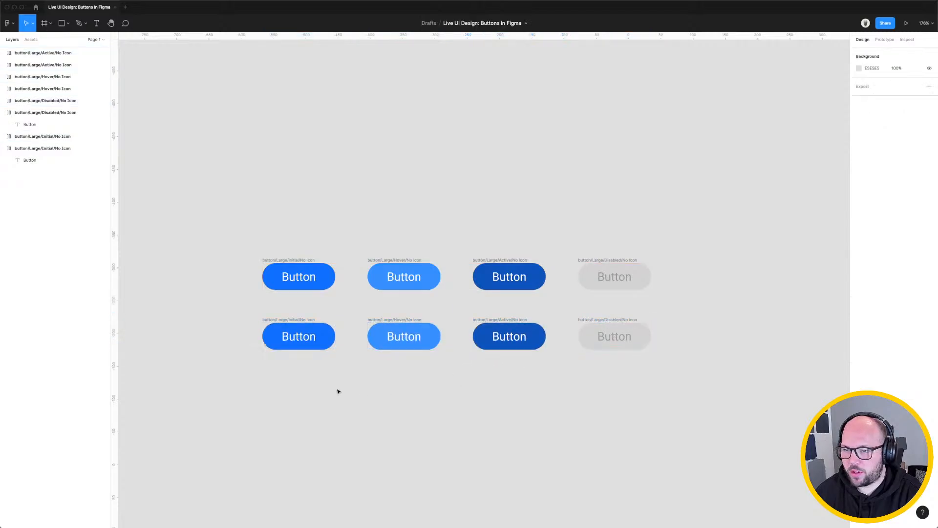
left_click(296, 321)
double_click(299, 336)
left_click(406, 336, "shift")
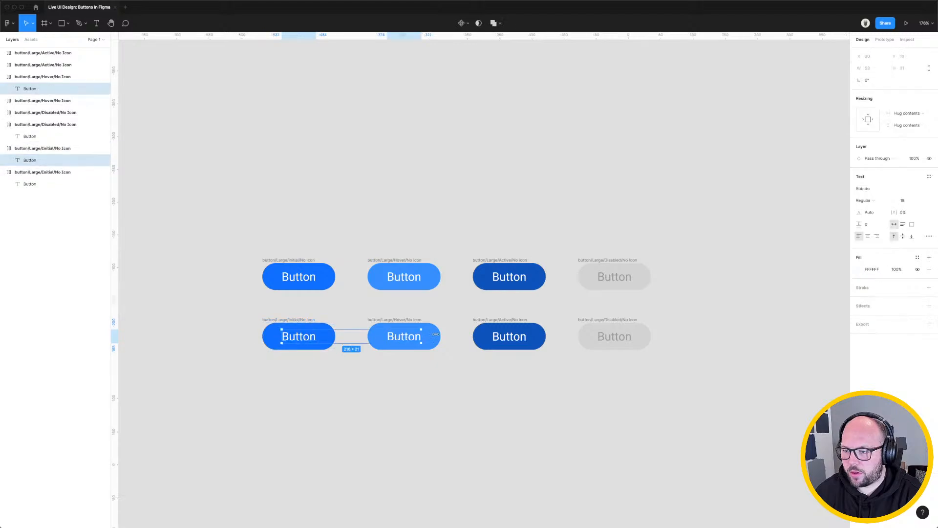
left_click(507, 337, "shift")
left_click(499, 336, "shift+super")
left_click(343, 362)
Set the font size of all four text labels in the second row of buttons to 14.
left_click(309, 337, "super")
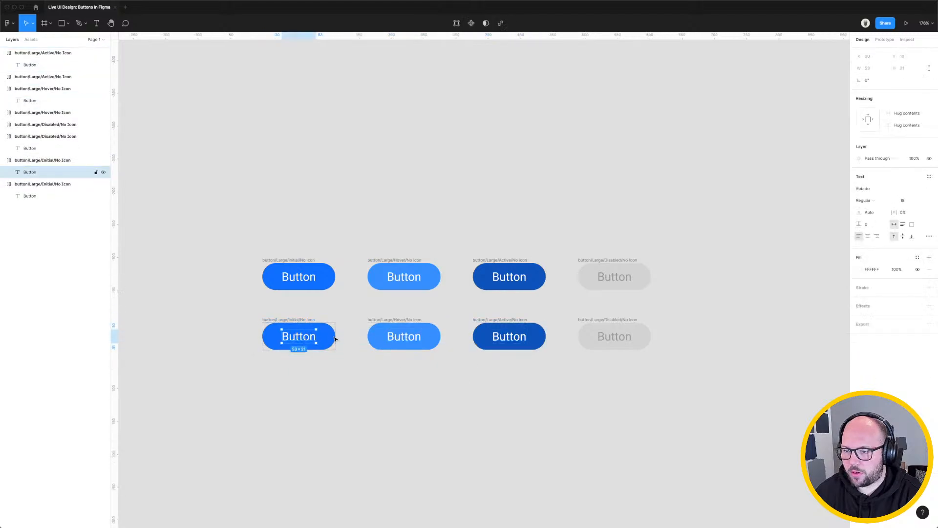
left_click(410, 337, "shift+super")
left_click(514, 339, "shift+super")
left_click(615, 335, "shift+super")
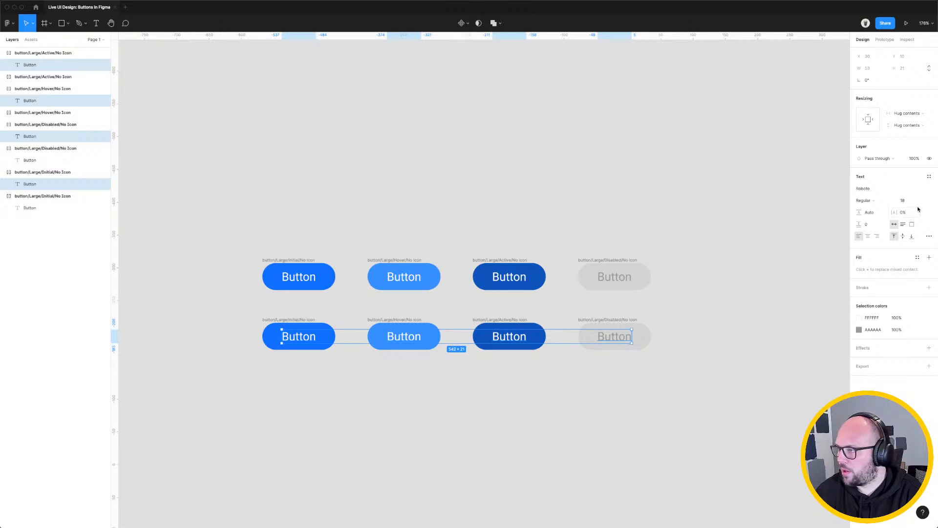
left_click(924, 201)
left_click(907, 196)
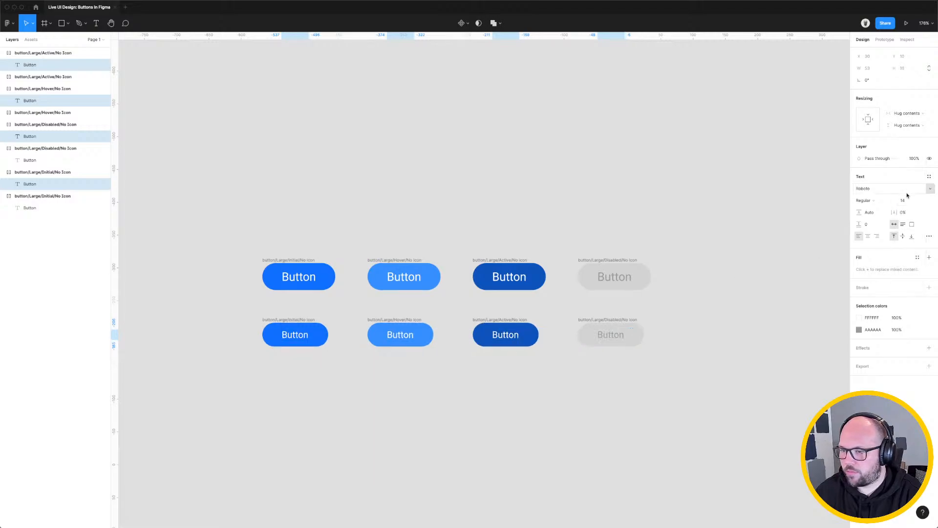
left_click(430, 378)
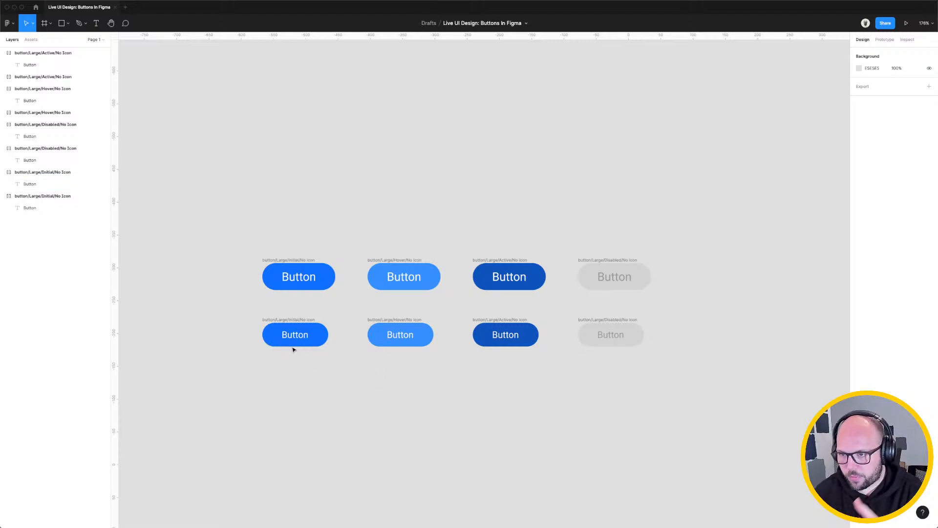
Undo the second row's font size change and redo it to compare both label sizes.
key("super+z")
key("super+z")
left_click(316, 375)
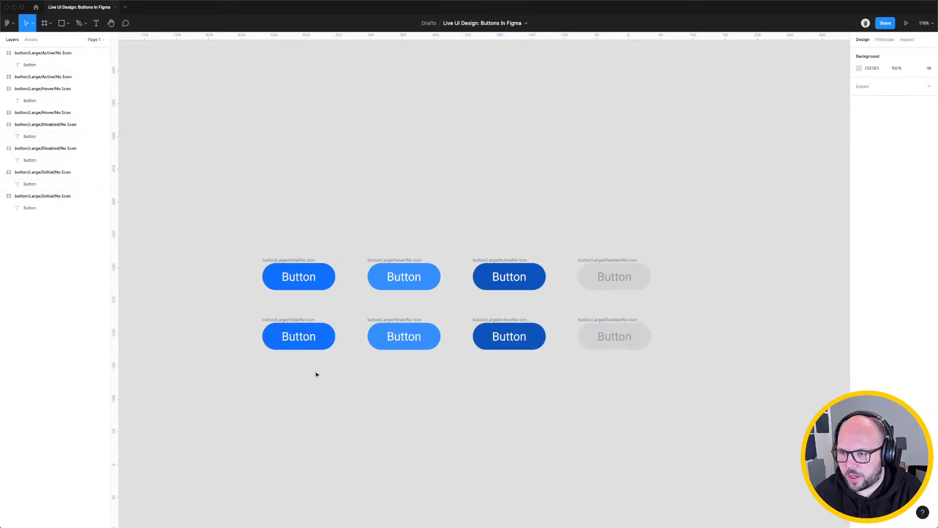
key("super+shift+z")
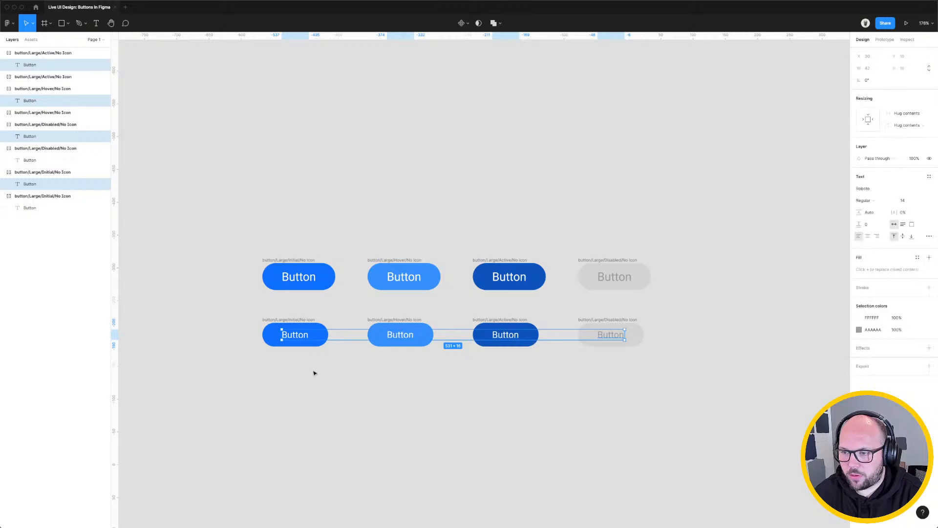
left_click(322, 378)
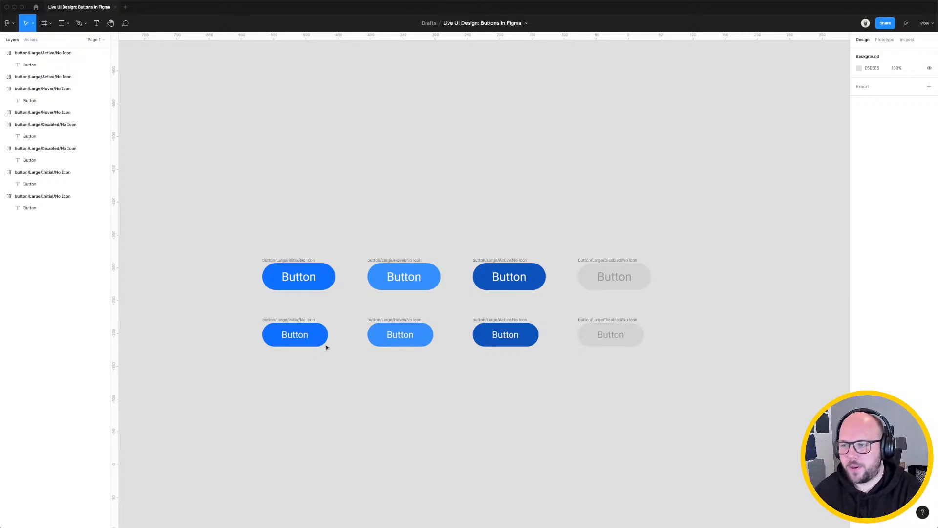
Set the auto layout top and bottom padding of the four second-row button frames to 8.
left_click(304, 319)
left_click(398, 326, "shift")
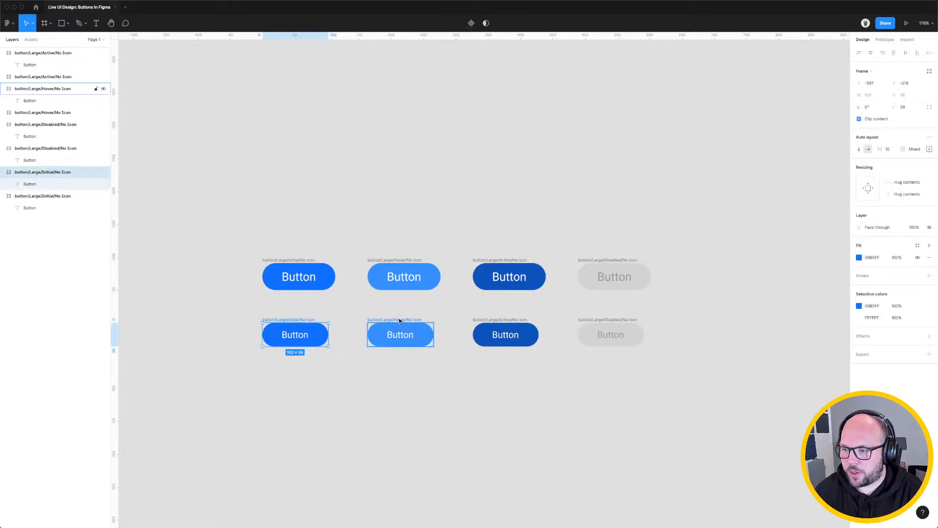
left_click(494, 331, "shift")
left_click(603, 321, "shift")
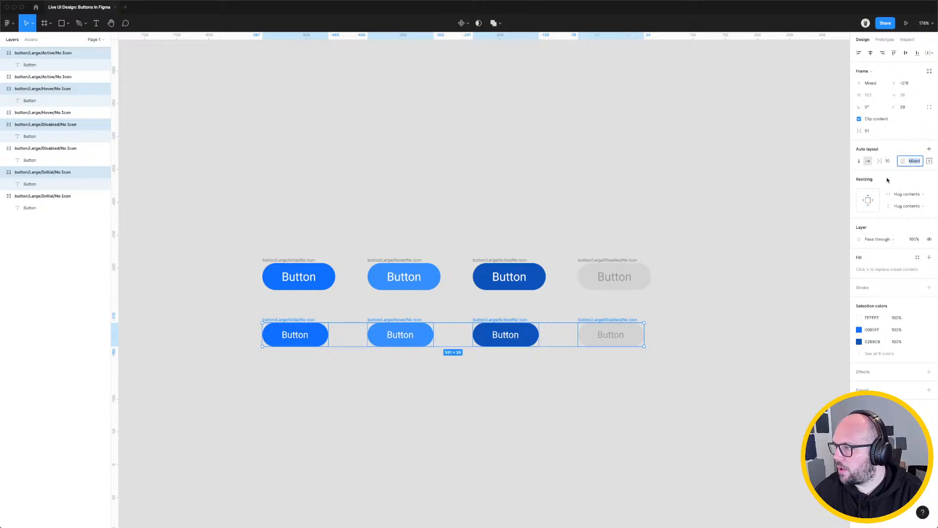
left_click(929, 161)
left_click(902, 176)
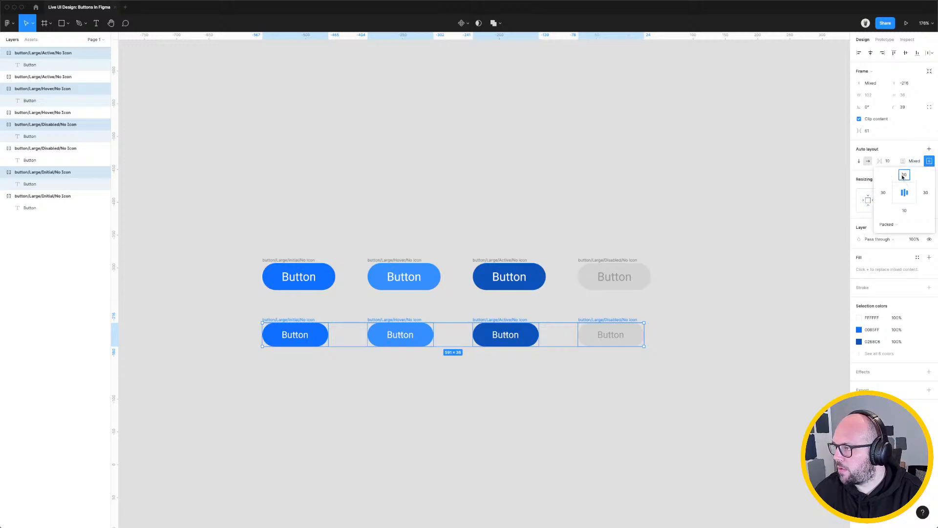
left_click_drag(902, 177, 911, 175)
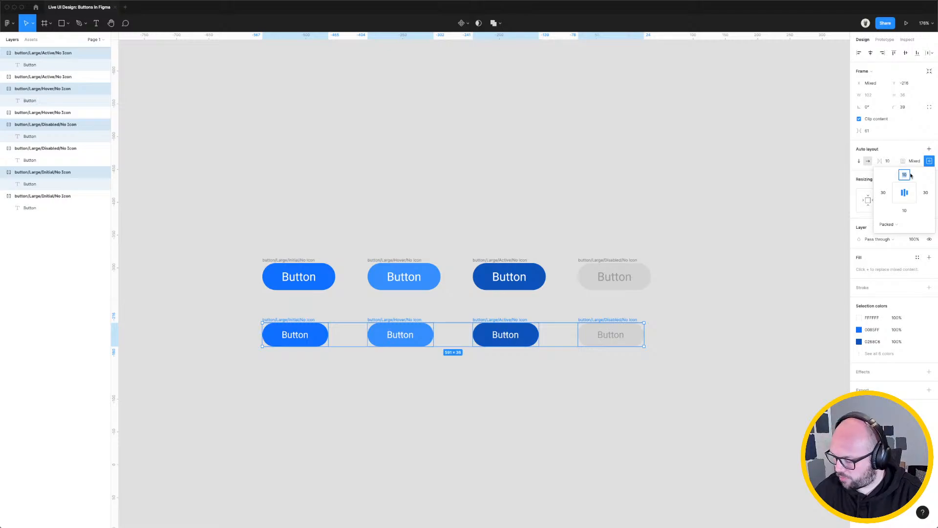
type("8")
key("Tab")
key("Tab")
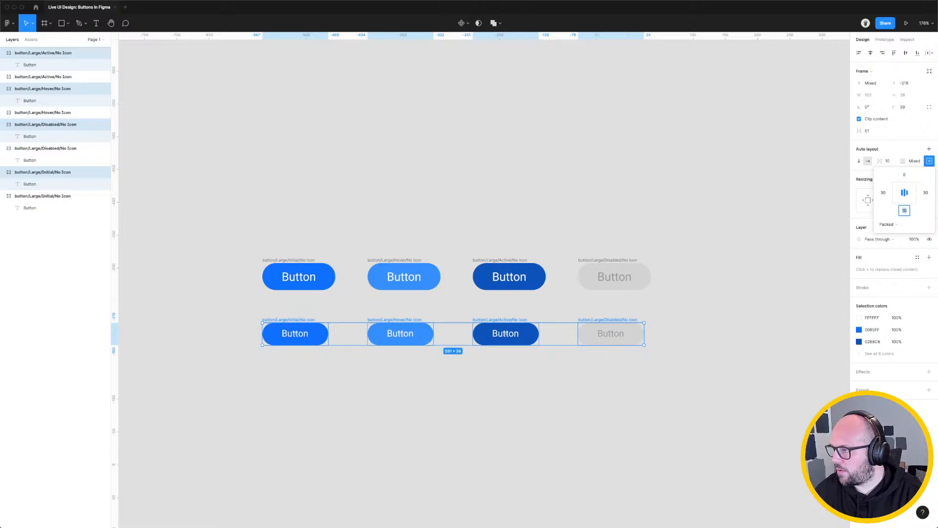
type("8")
key("Tab")
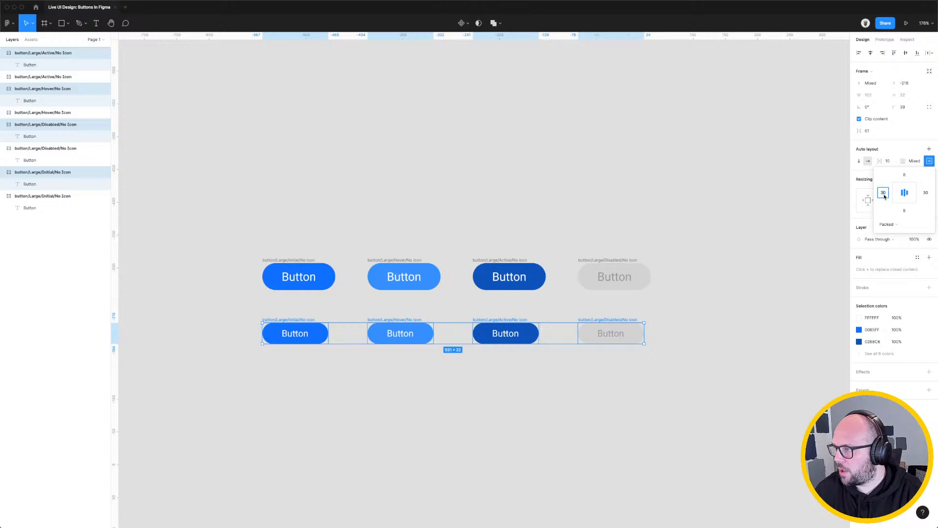
Set the left and right auto layout padding of the four second-row buttons to 20.
type("20")
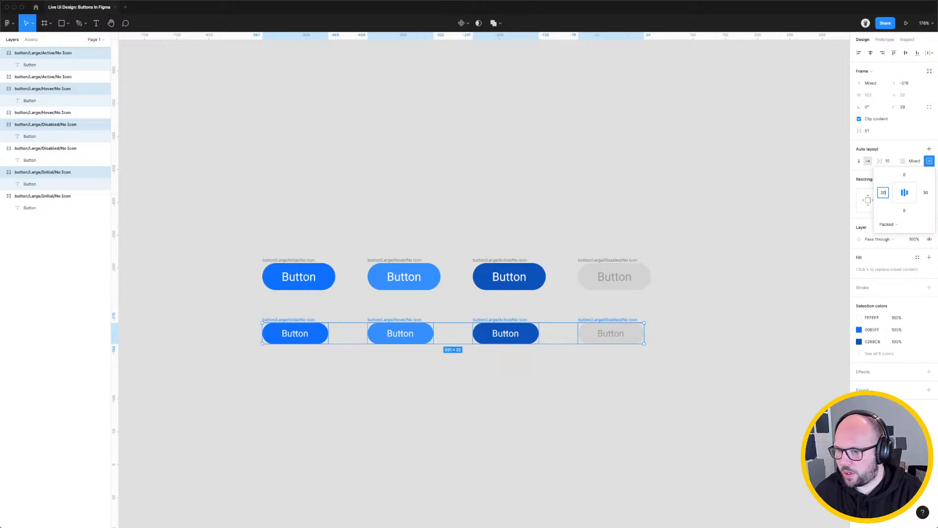
key("Tab")
key("Tab")
key("Tab")
type("20")
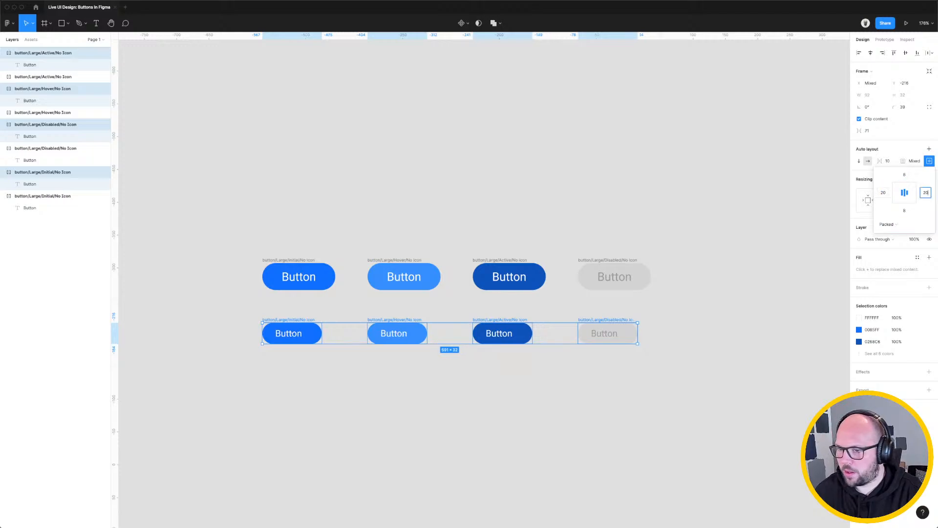
key("Tab")
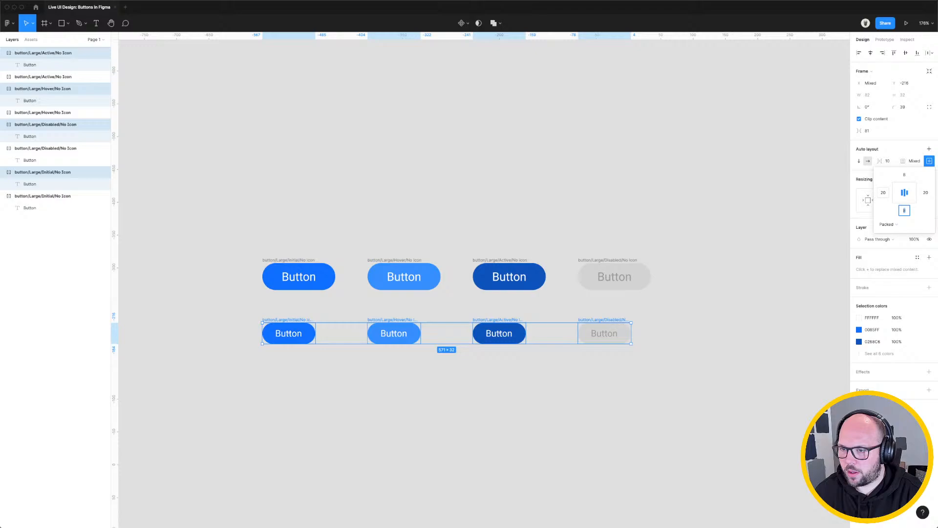
left_click(629, 390)
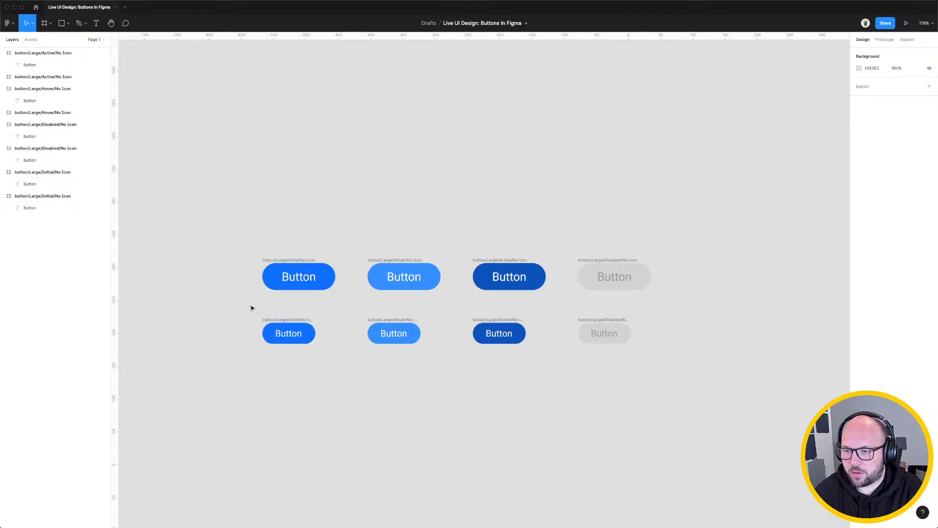
Batch rename the four second-row button frames, replacing "Large" with "Small" in their names.
left_click_drag(234, 303, 681, 379)
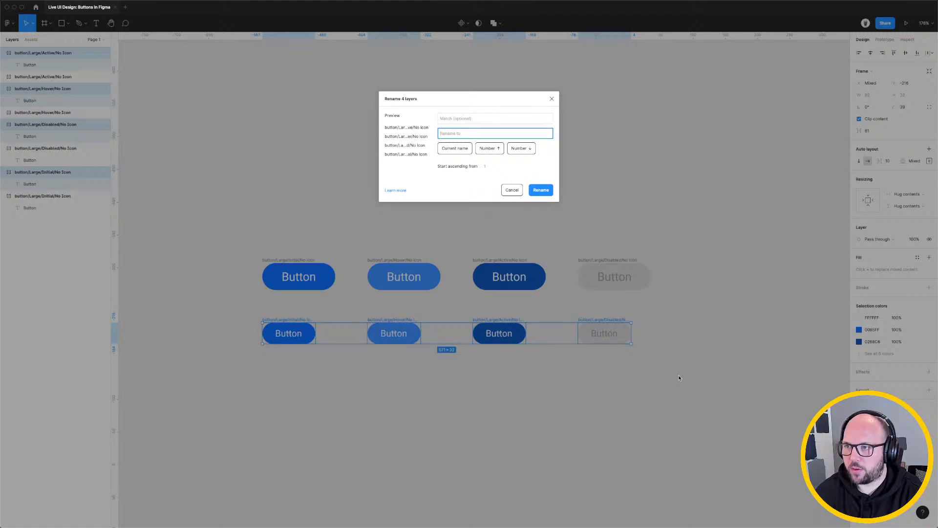
key("shift+Tab")
type("Large")
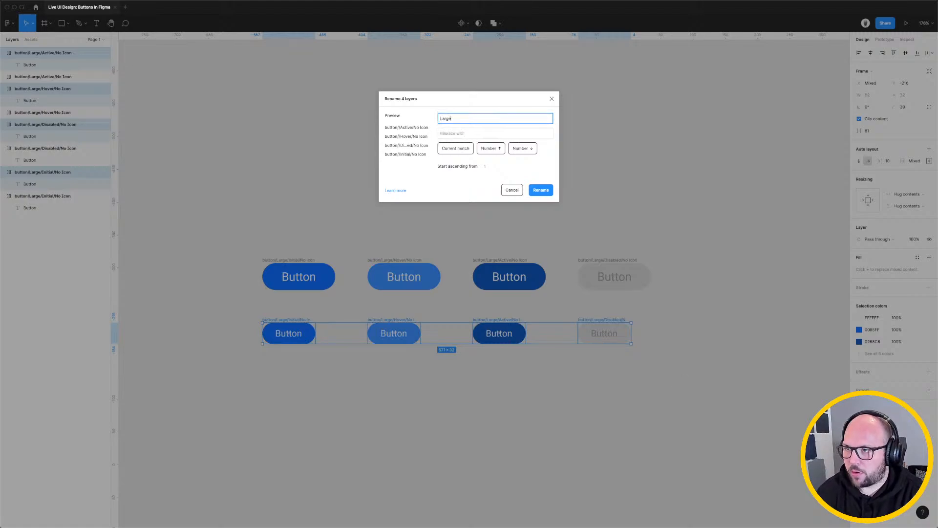
key("Tab")
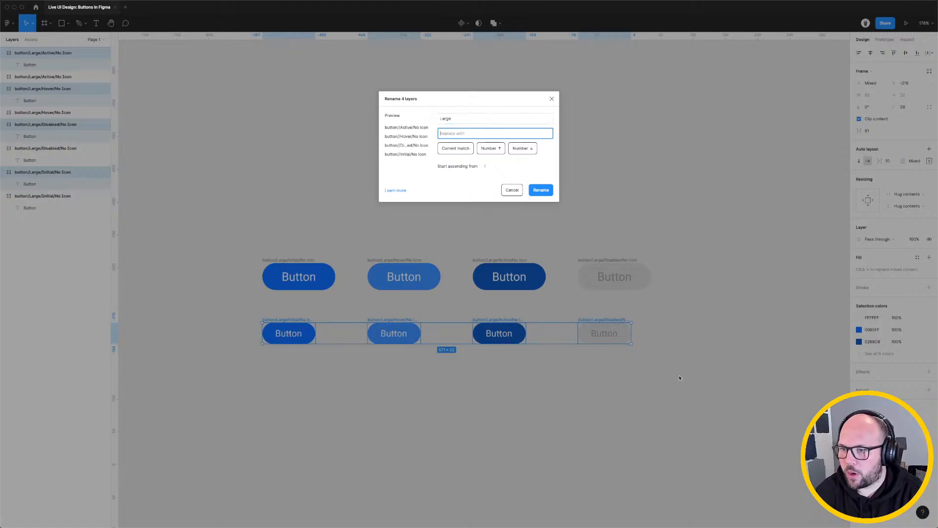
type("Small")
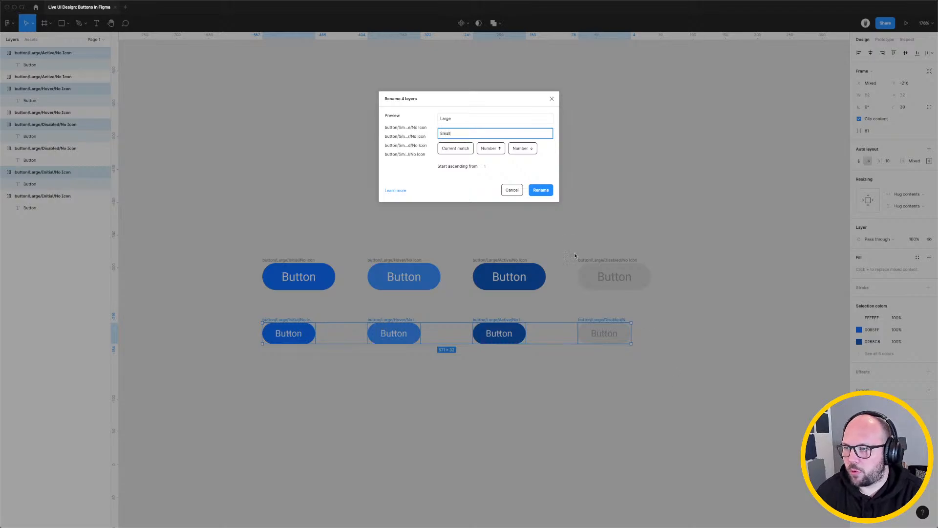
left_click(548, 190)
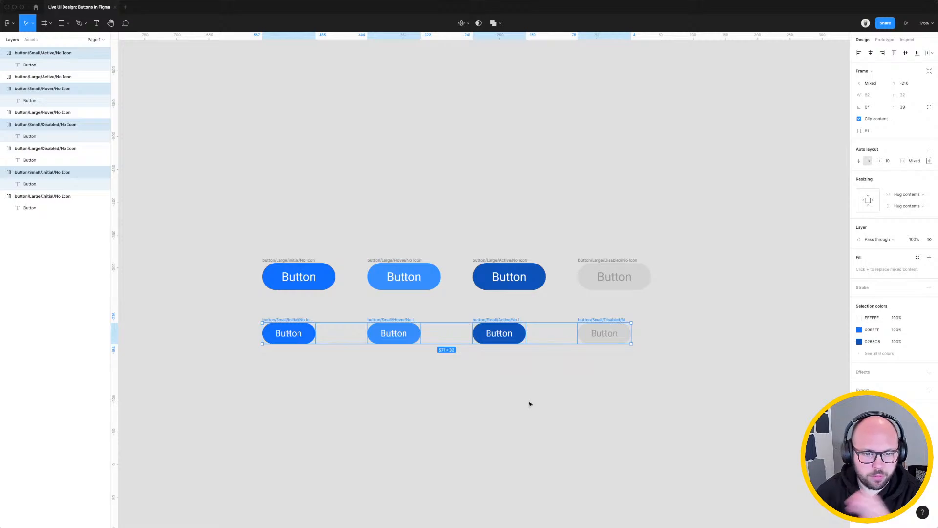
left_click(479, 421)
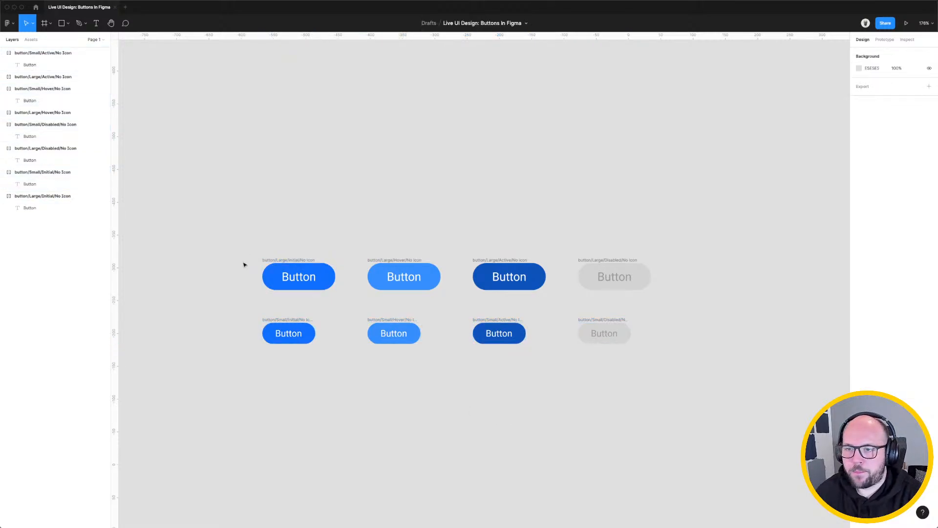
Turn each of the four Large button frames (Initial, Hover, Active, Disabled) into its own component.
left_click(287, 261)
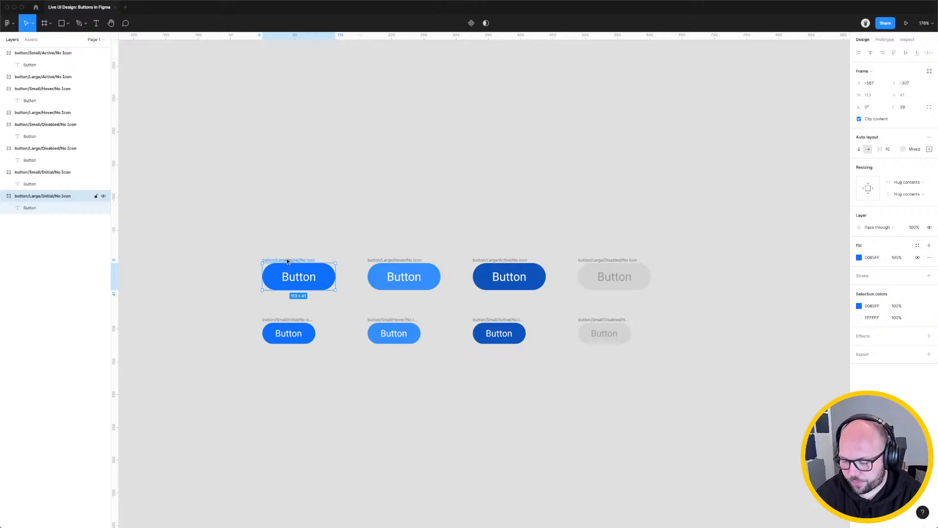
key("super+alt+k")
left_click(386, 260)
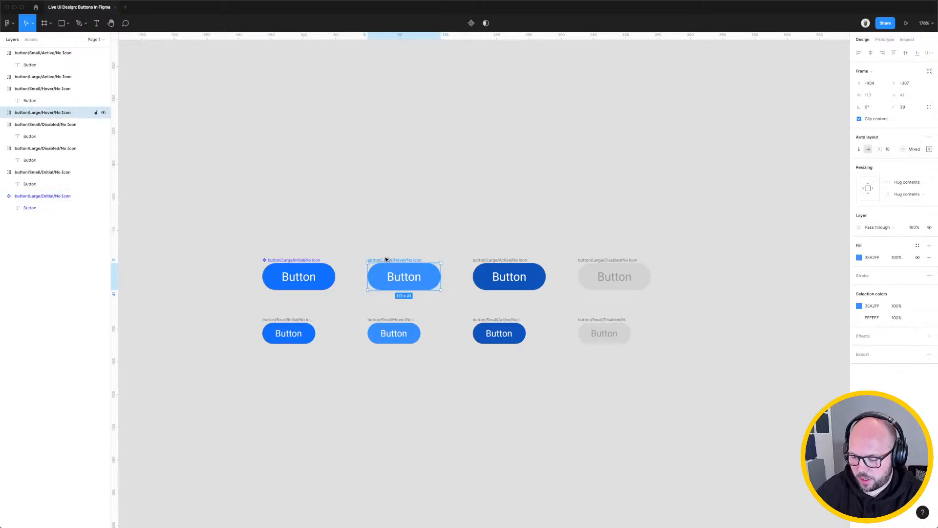
key("super+alt+k")
left_click(515, 259)
key("super+alt+k")
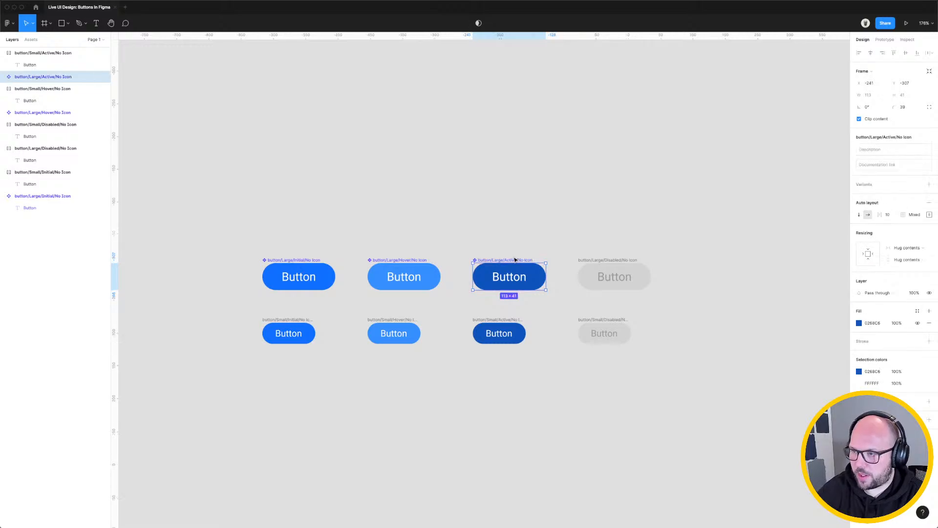
left_click(608, 260)
key("super+alt+k")
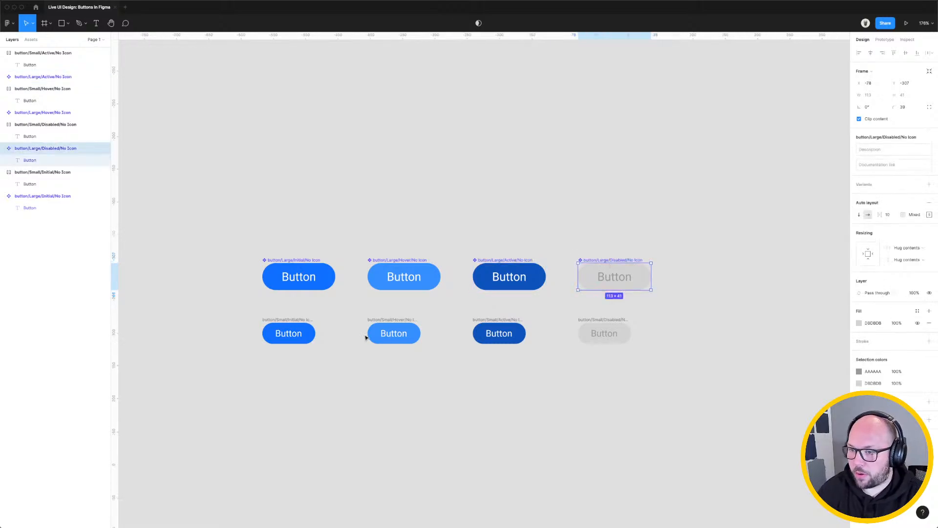
Turn each of the four Small button frames (Initial, Hover, Active, Disabled) into its own component.
left_click(313, 333)
key("super+alt+k")
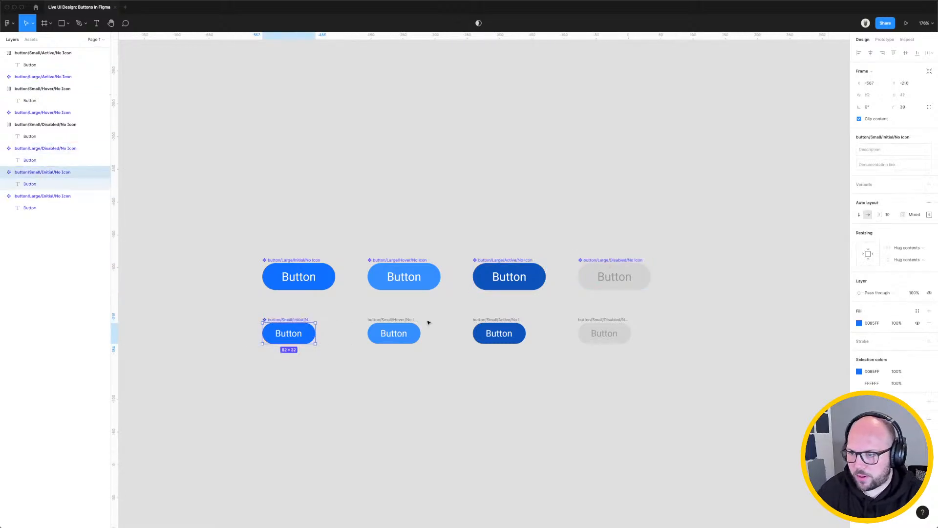
left_click(379, 321)
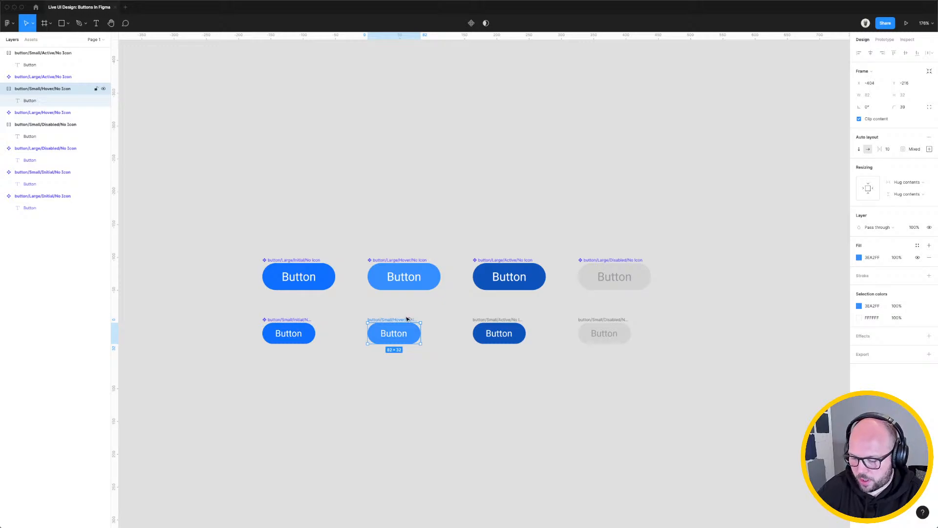
key("super+alt+k")
left_click(488, 321)
key("super+alt+k")
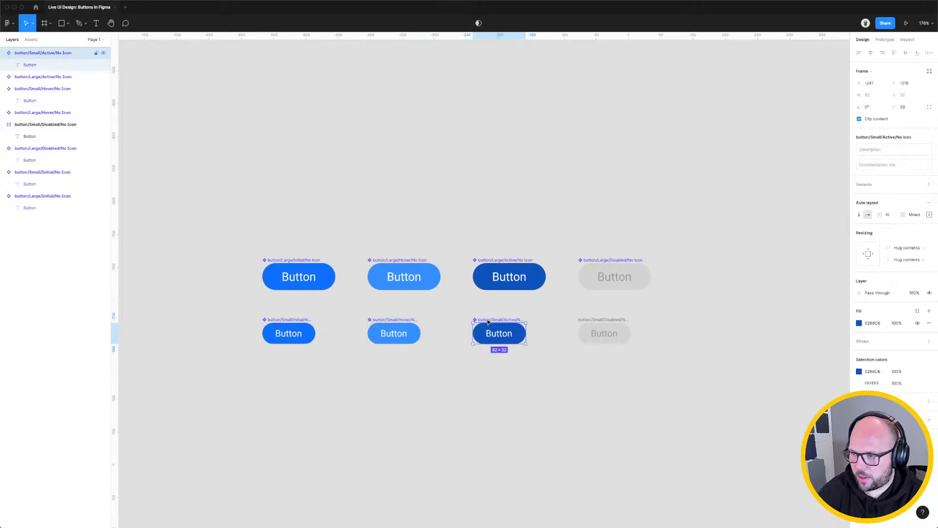
left_click(602, 324)
key("super+alt+k")
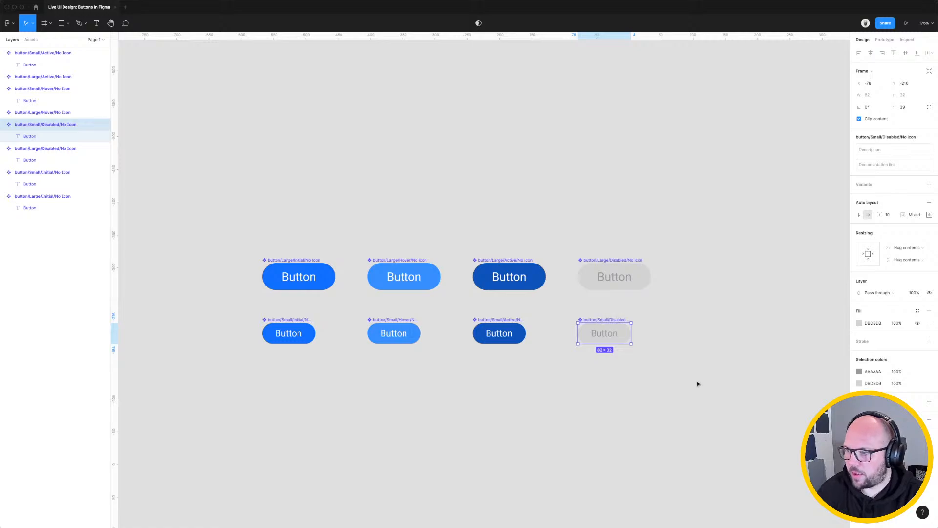
left_click(698, 384)
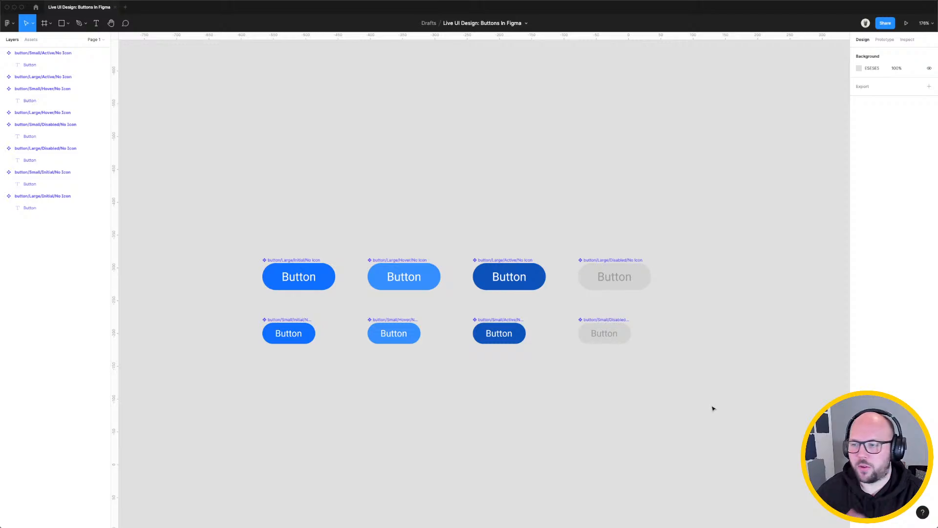
Combine all eight button components as variants.
left_click_drag(716, 409, 235, 197)
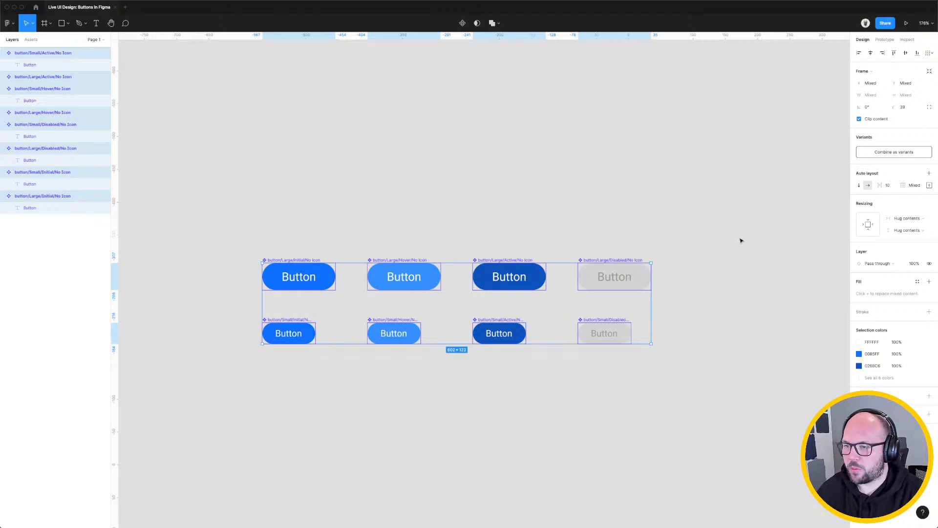
left_click(897, 154)
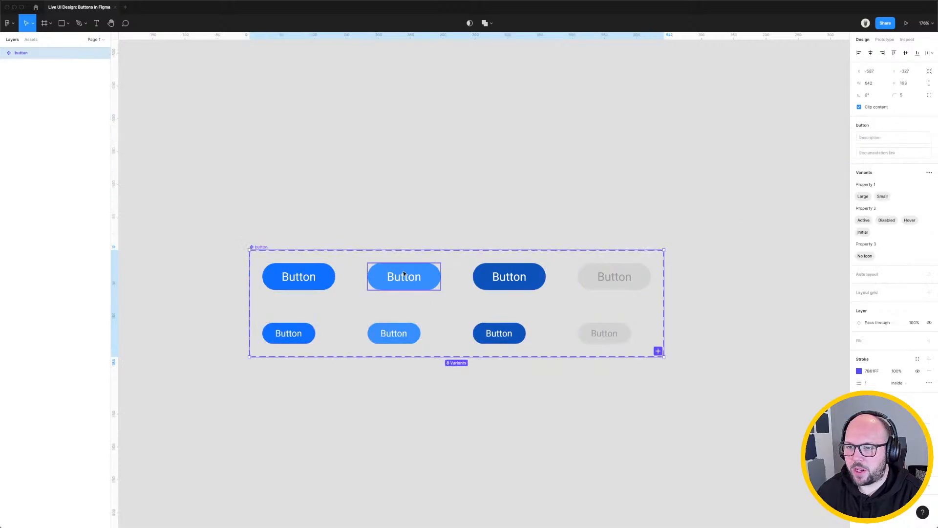
key("Escape")
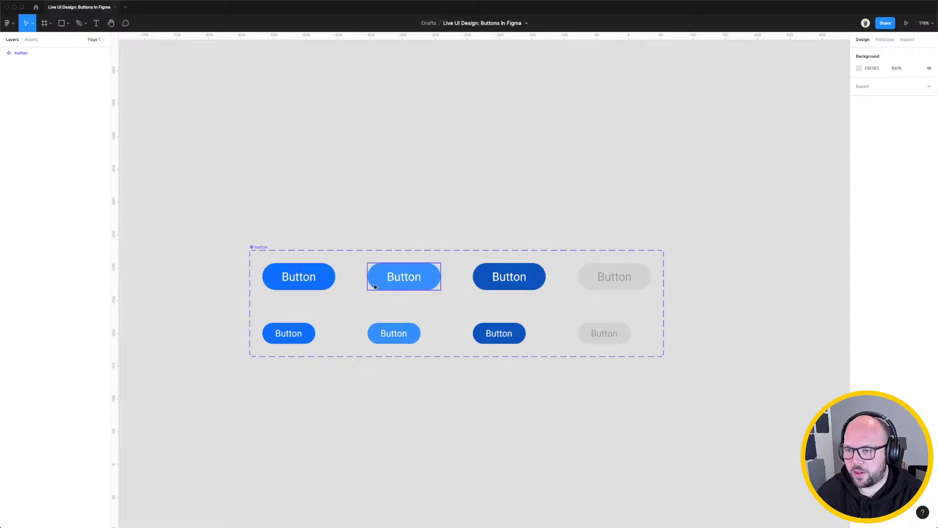
Examine the variant property values of the individual buttons and of the whole button set.
left_click(321, 284)
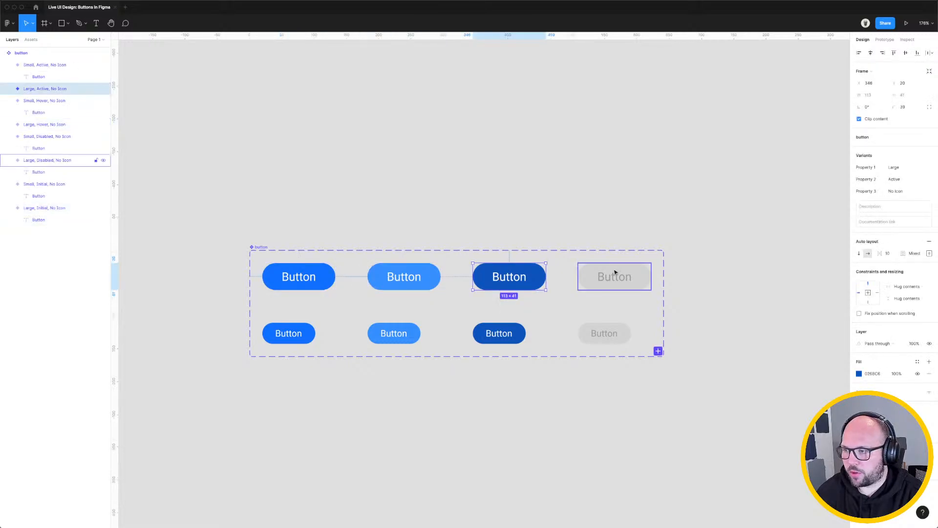
left_click(592, 337)
left_click(498, 335)
left_click(394, 334)
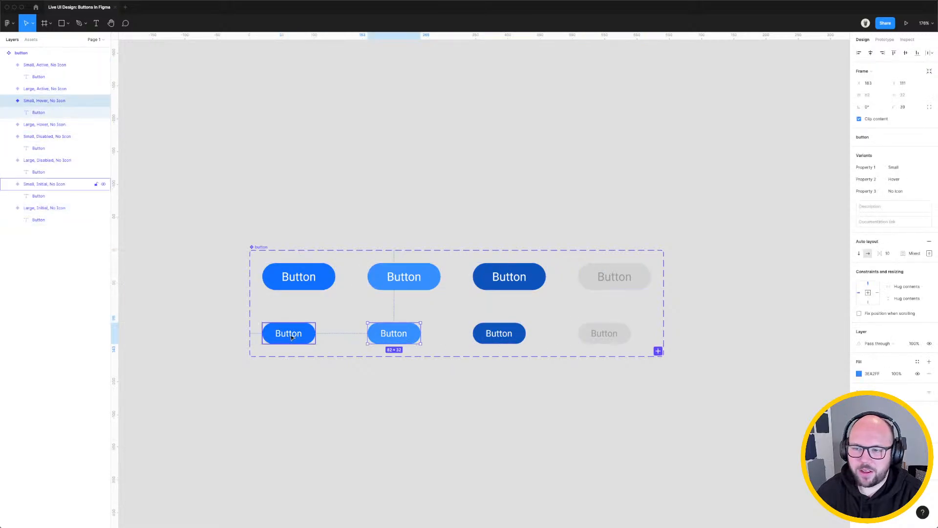
left_click(289, 333)
left_click(295, 275)
left_click(267, 248)
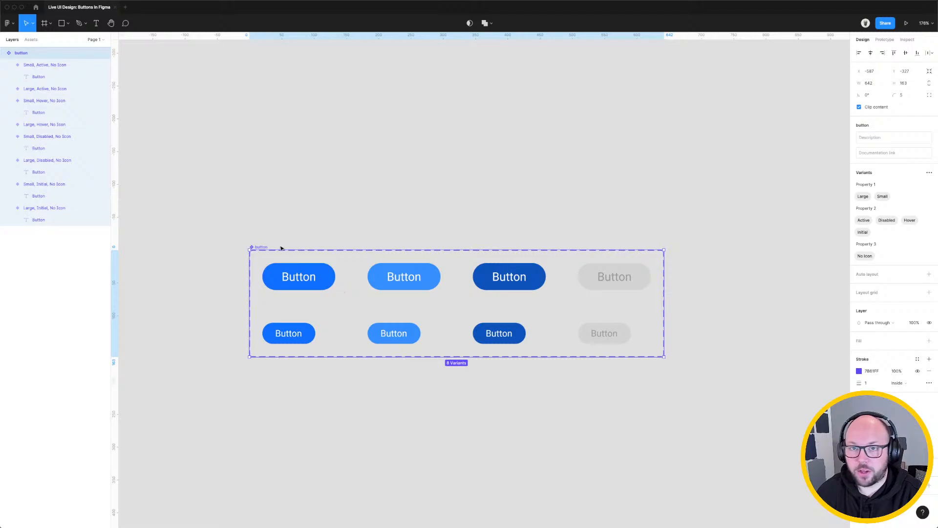
Undo the combination into variants, going back to the eight separate selected button components.
key("super+z")
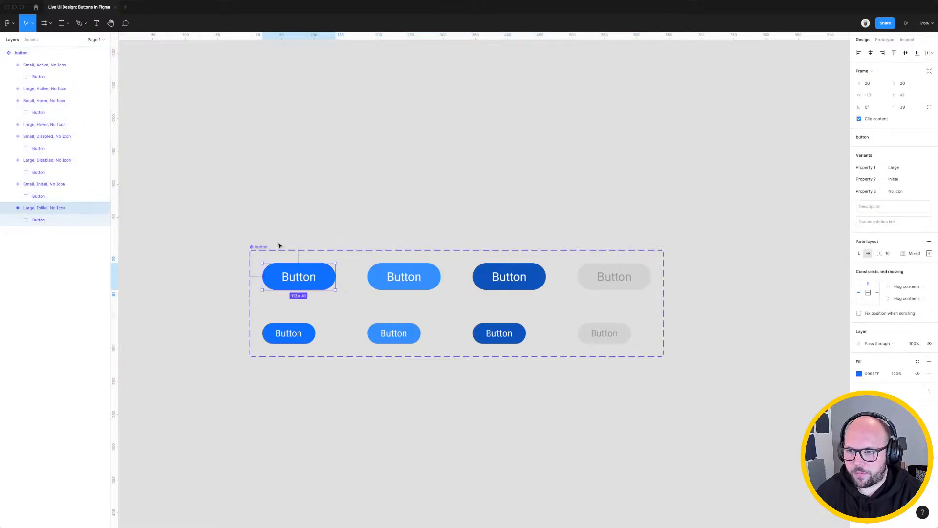
key("super+z")
key("super+z")
key("super+z")
key("super+z")
key("super+z")
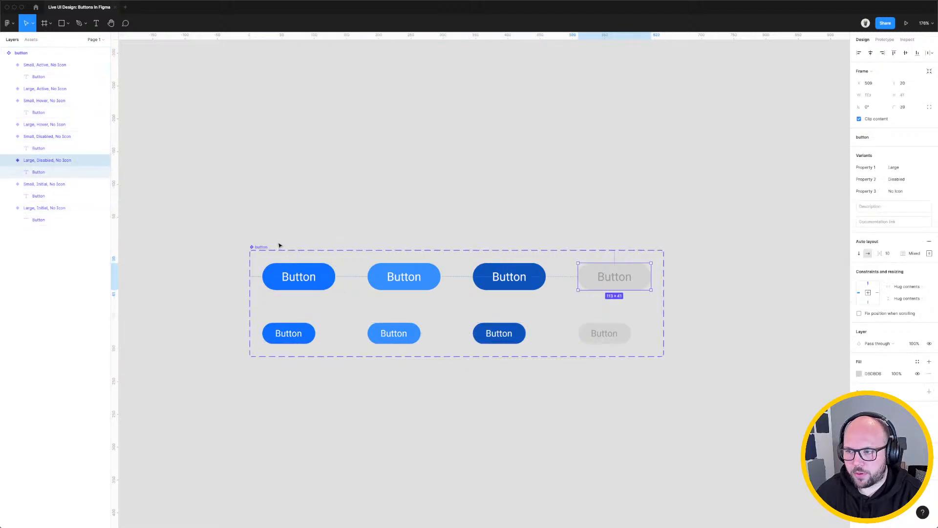
key("super+z")
key("super+z")
key("super+z")
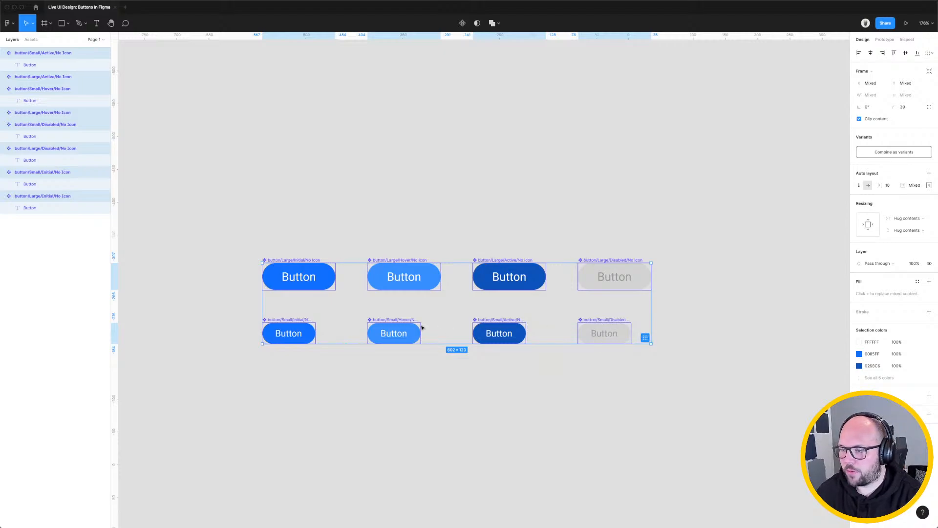
Combine the eight selected button components as variants and select the resulting component set.
left_click(903, 153)
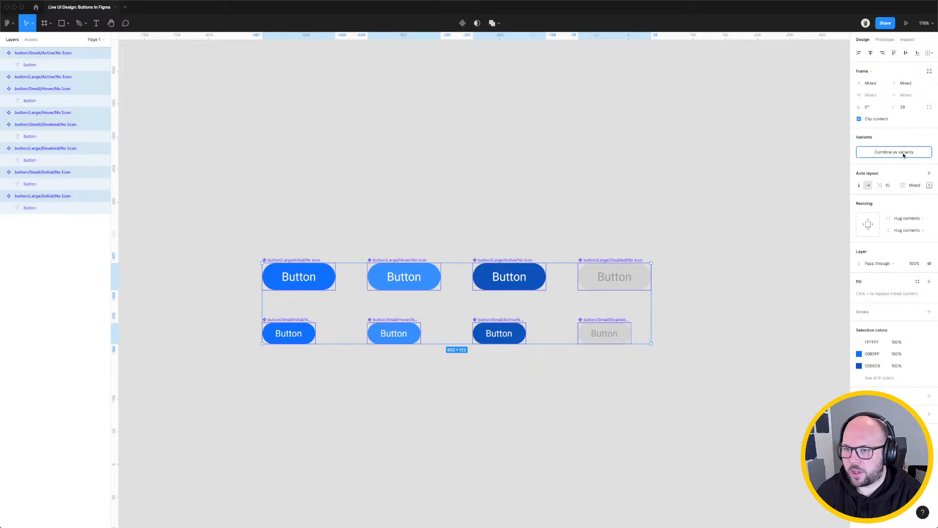
left_click(289, 229)
left_click(254, 247)
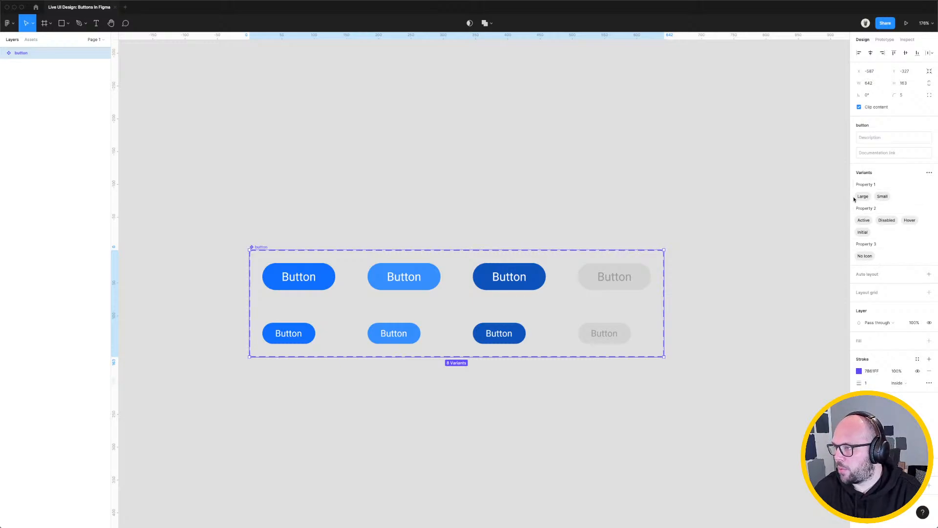
Rename the component set's variant properties Property 1 to Size and Property 2 to State.
double_click(887, 188)
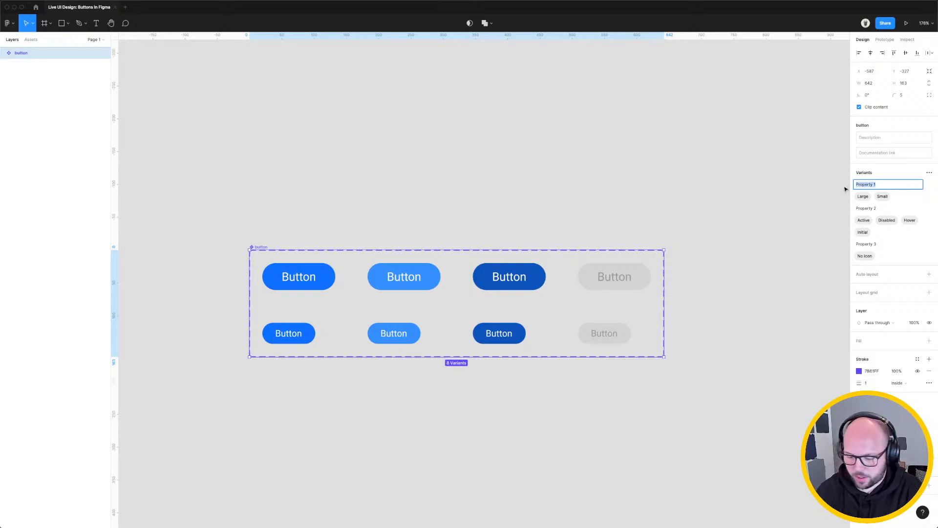
type("Size")
key("Return")
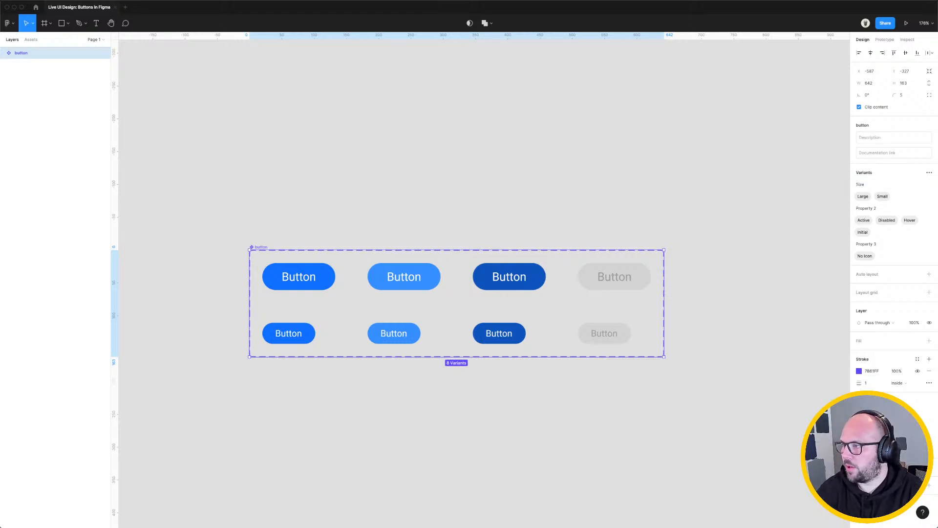
double_click(886, 209)
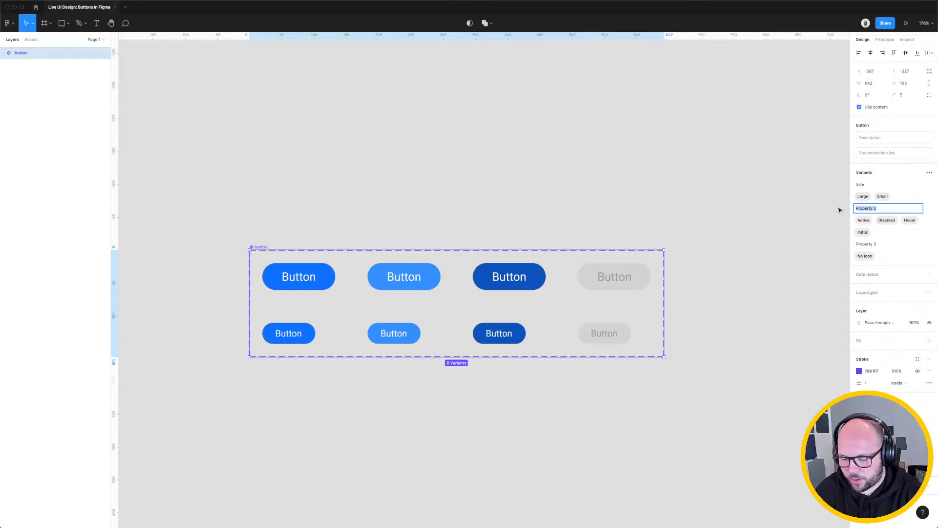
type("Sta")
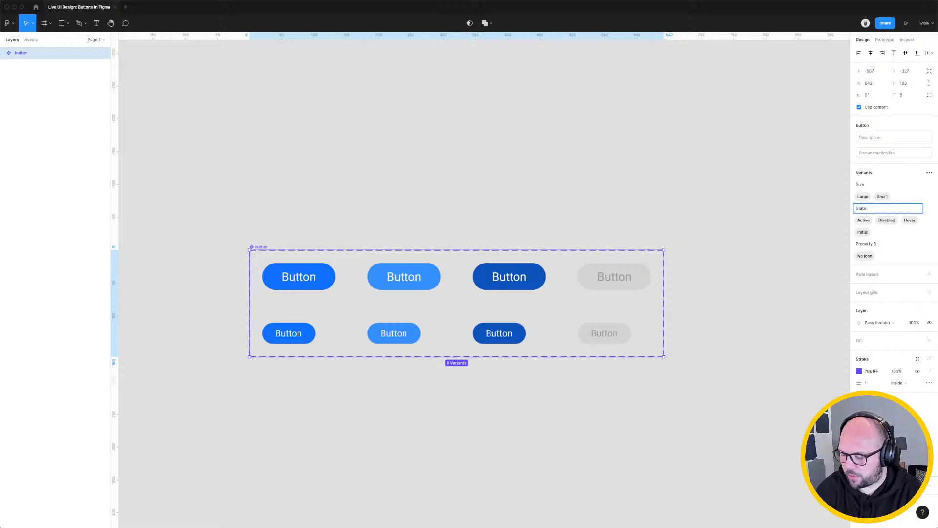
type("te")
key("Return")
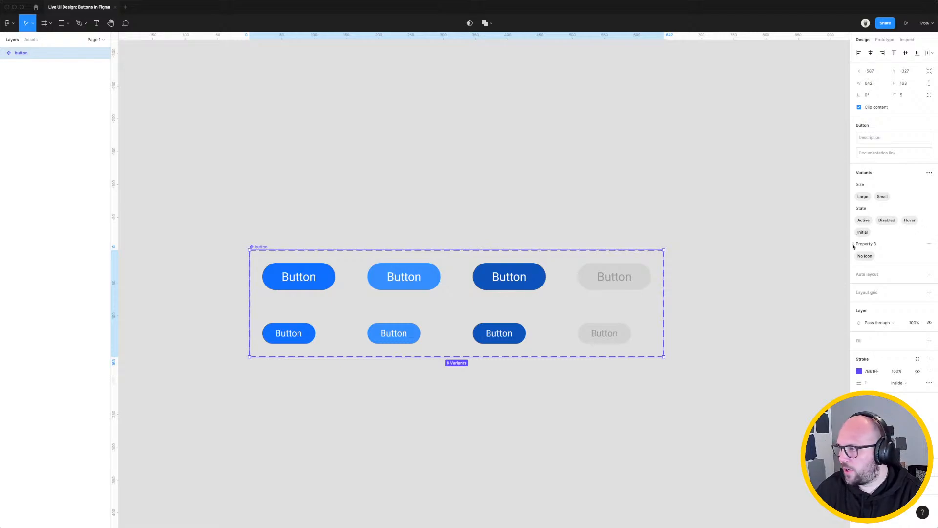
Rename the component set's variant property Property 3 to Icon and deselect the set.
double_click(884, 244)
left_click_drag(884, 244, 852, 247)
type("Icon")
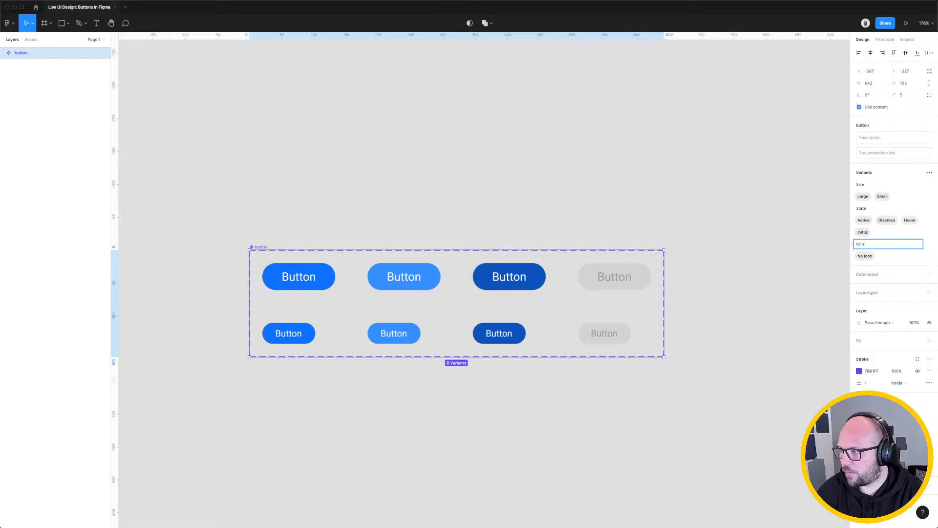
key("Return")
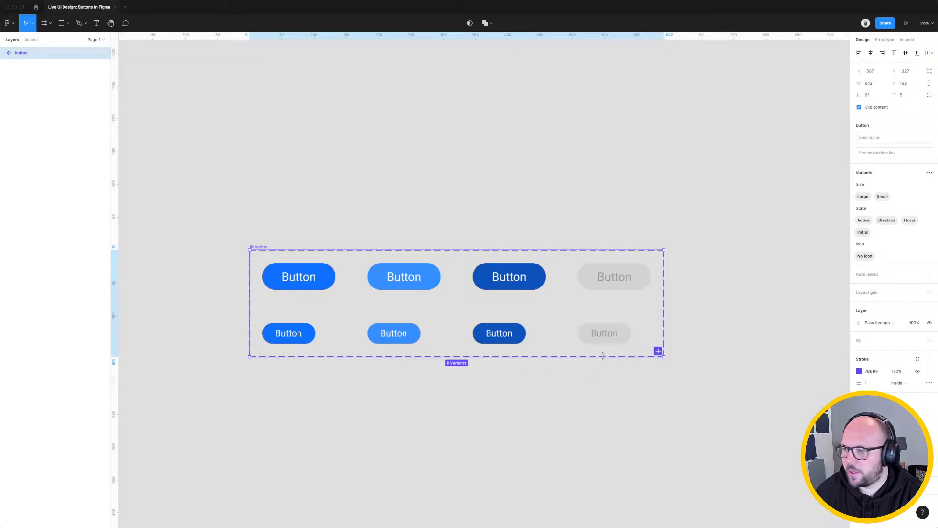
left_click(198, 265)
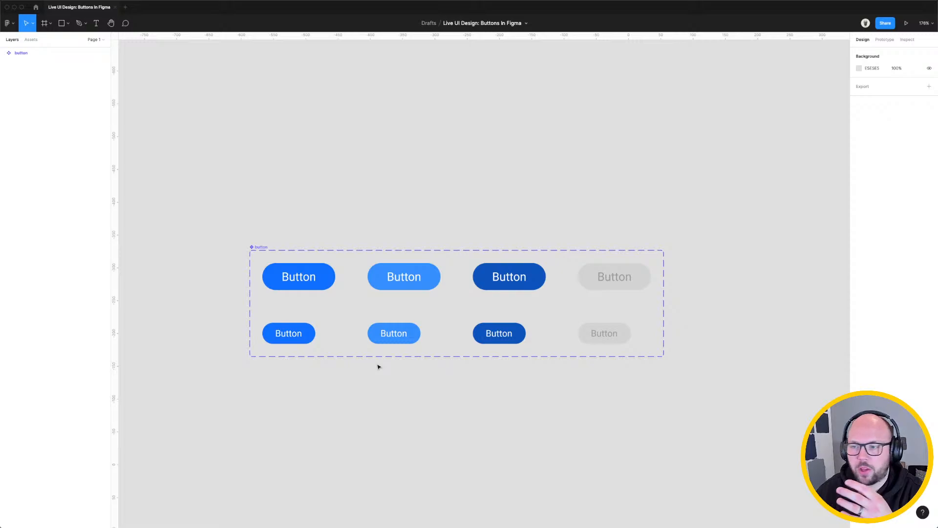
Check the Icon options of the Large Initial variant and review the button set's variant properties.
left_click(304, 281)
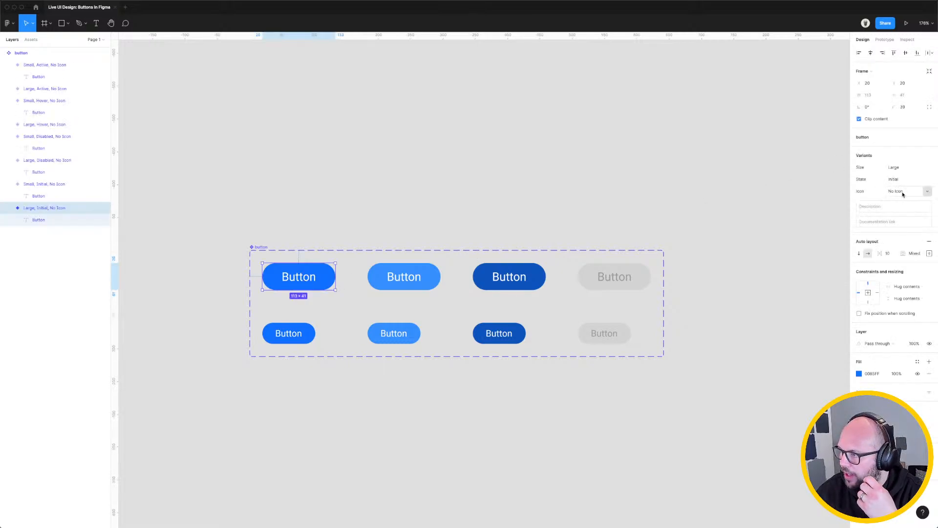
left_click(927, 191)
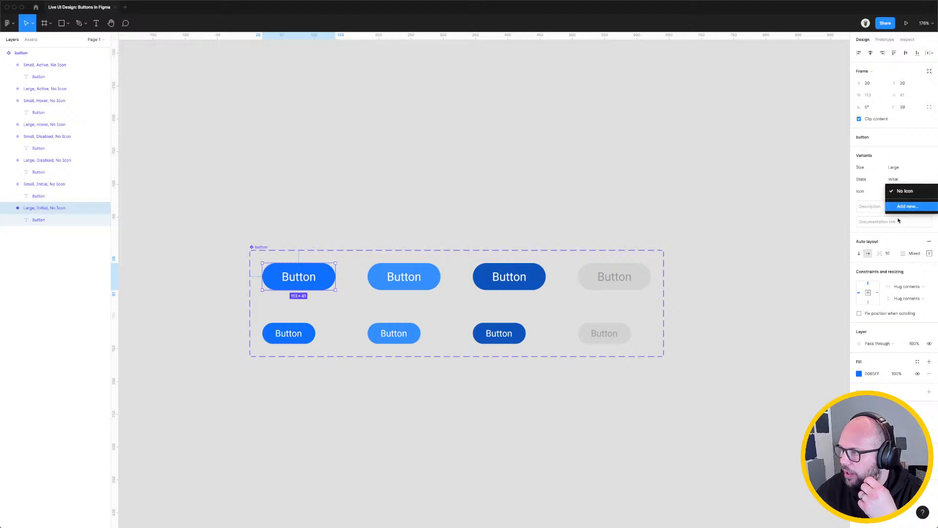
left_click(923, 172)
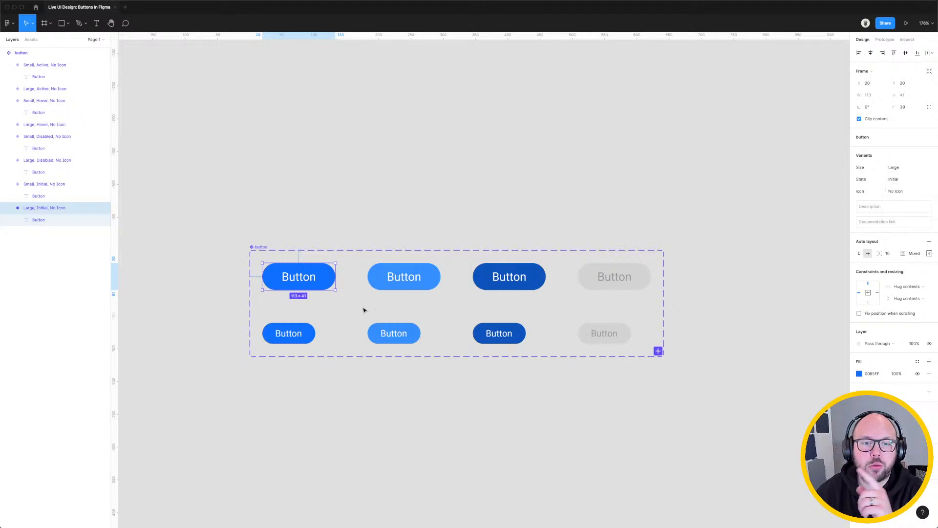
left_click(350, 221)
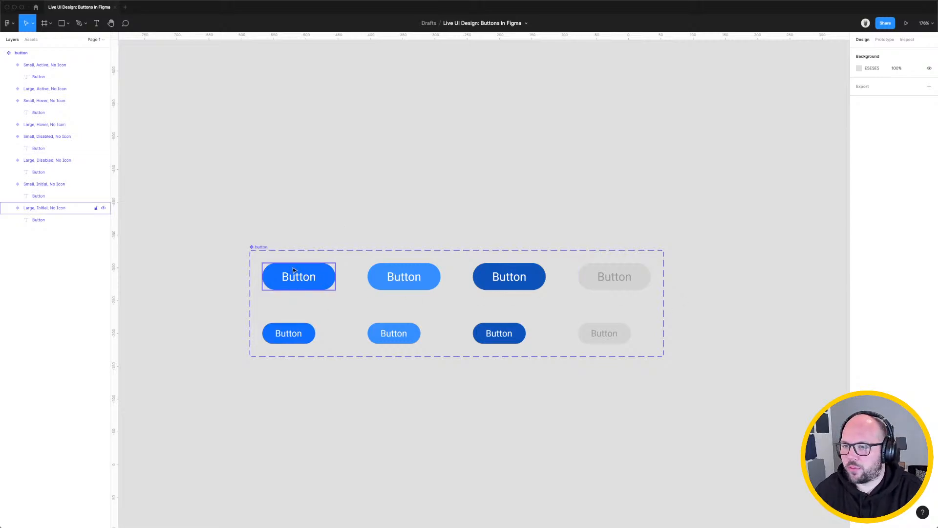
left_click(259, 247)
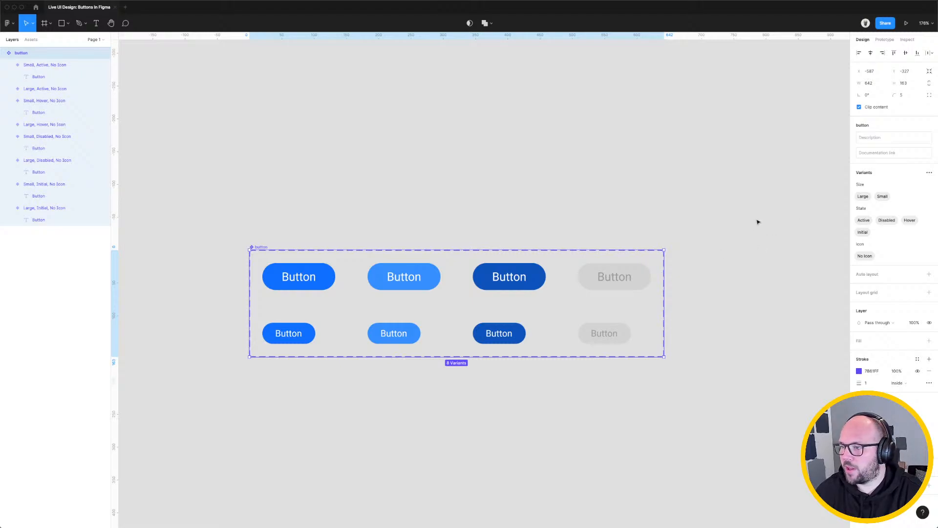
left_click(259, 228)
left_click(257, 246)
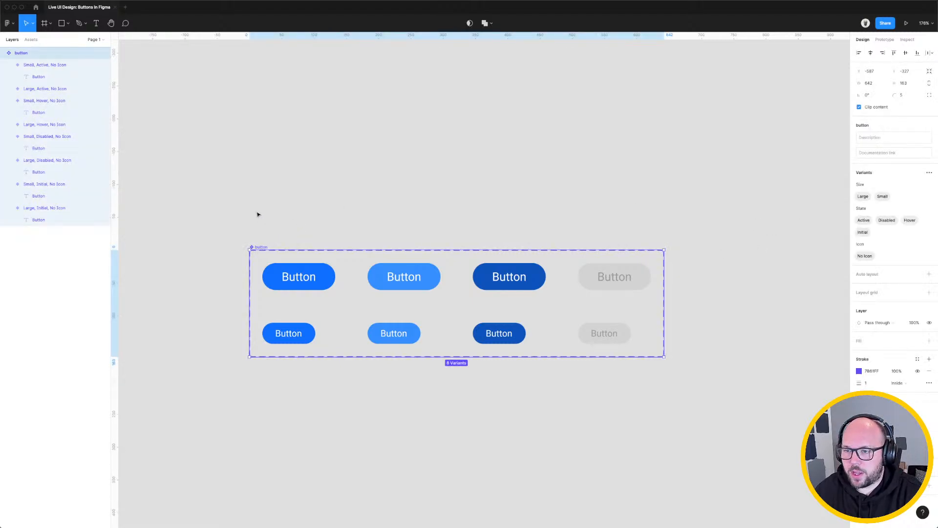
left_click(457, 228)
scroll(455, 228, "down", 5)
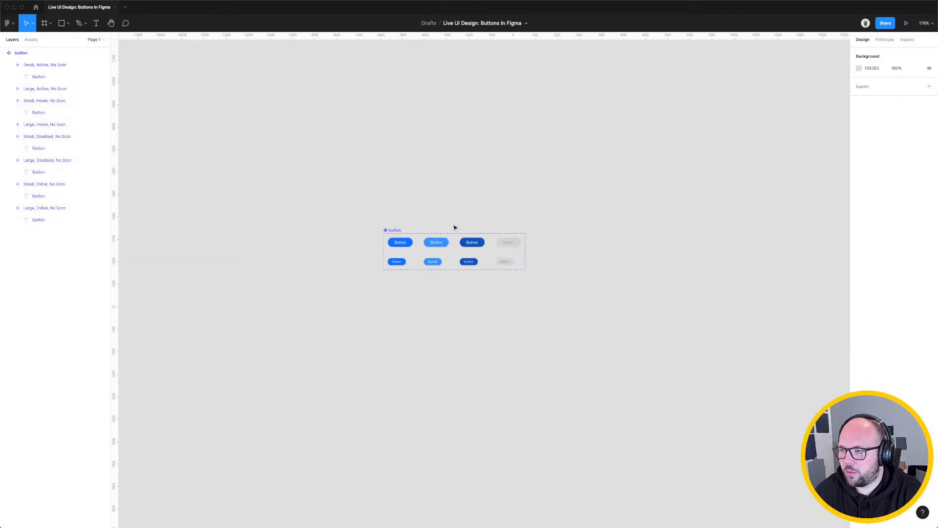
Examine the button component set on the canvas and its entry among the file's local components.
scroll(447, 217, "up", 3)
scroll(445, 210, "up", 2)
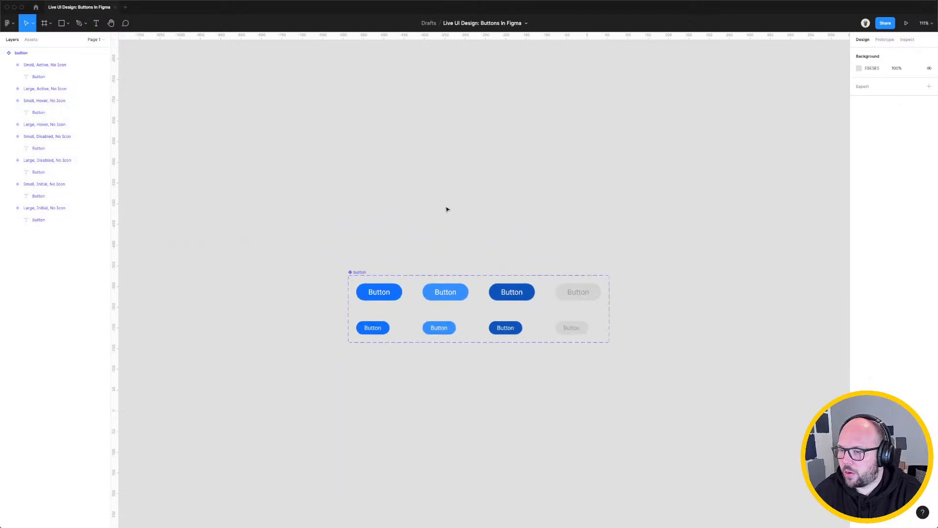
scroll(447, 209, "up", 2)
scroll(447, 210, "down", 3)
left_click_drag(456, 209, 399, 175)
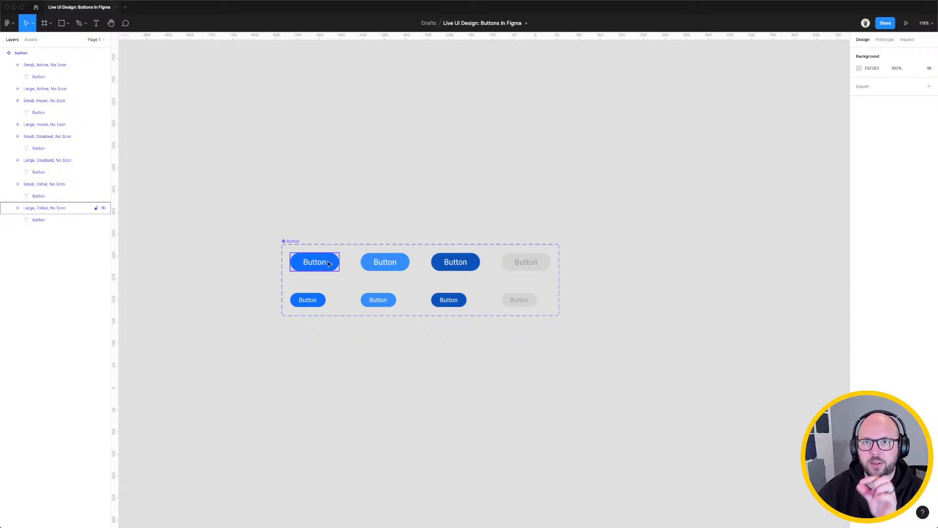
left_click(316, 211)
left_click(34, 52)
left_click(32, 40)
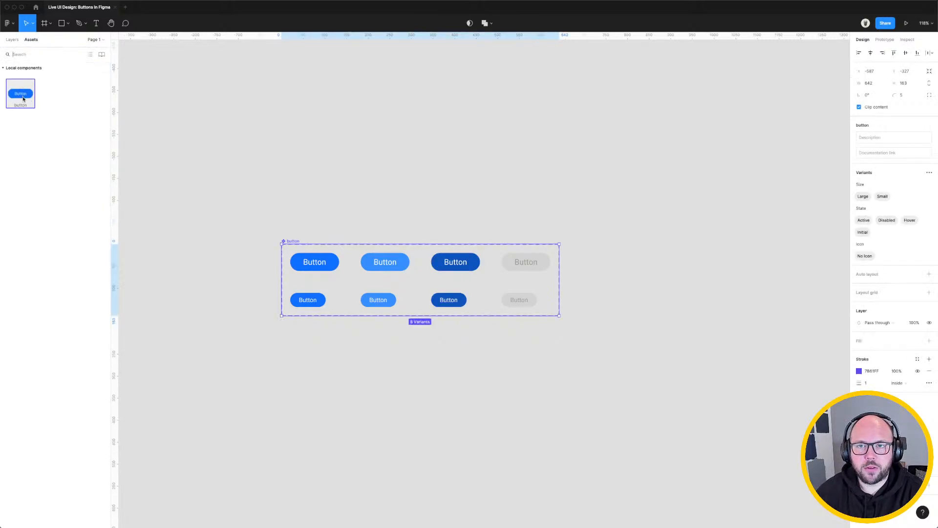
left_click(12, 40)
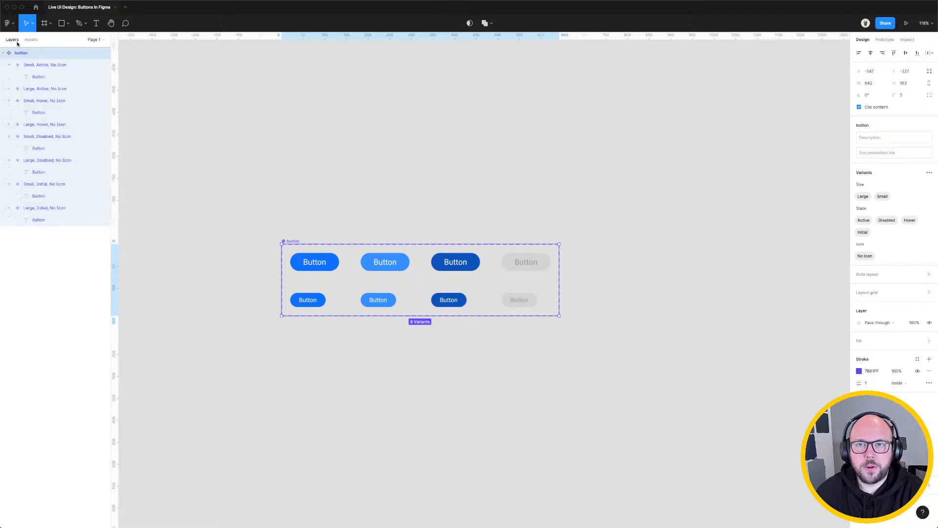
left_click(572, 228)
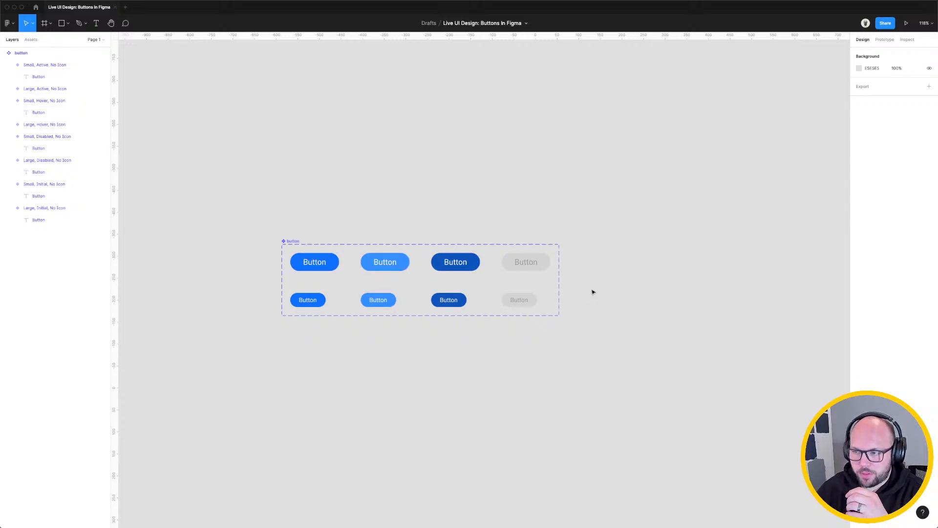
Add a prototype interaction from the Large Initial variant to the Large Hover variant with the While hovering trigger.
left_click(885, 40)
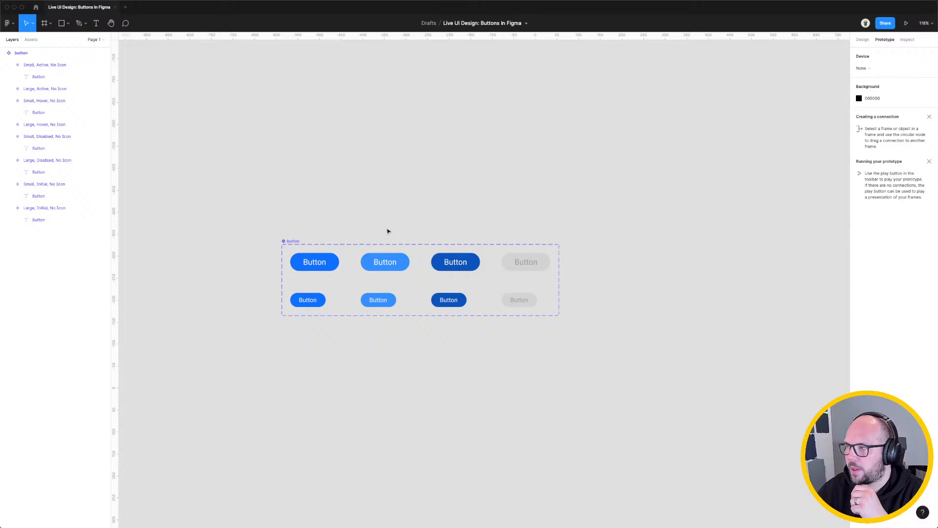
left_click(315, 263)
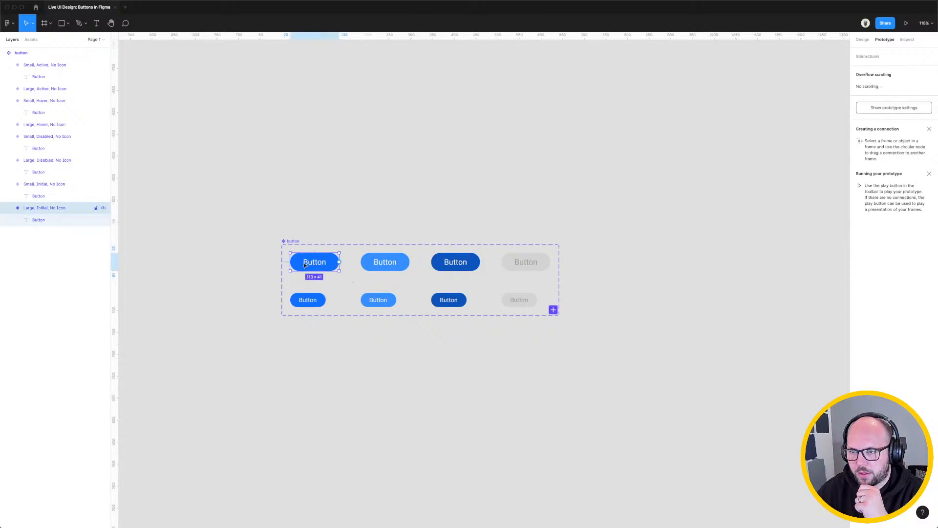
left_click_drag(341, 263, 383, 262)
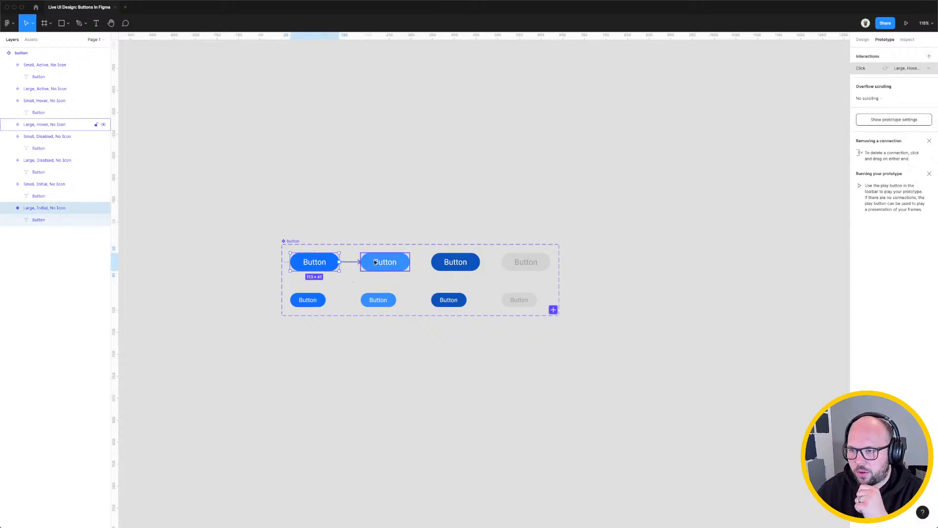
left_click(785, 86)
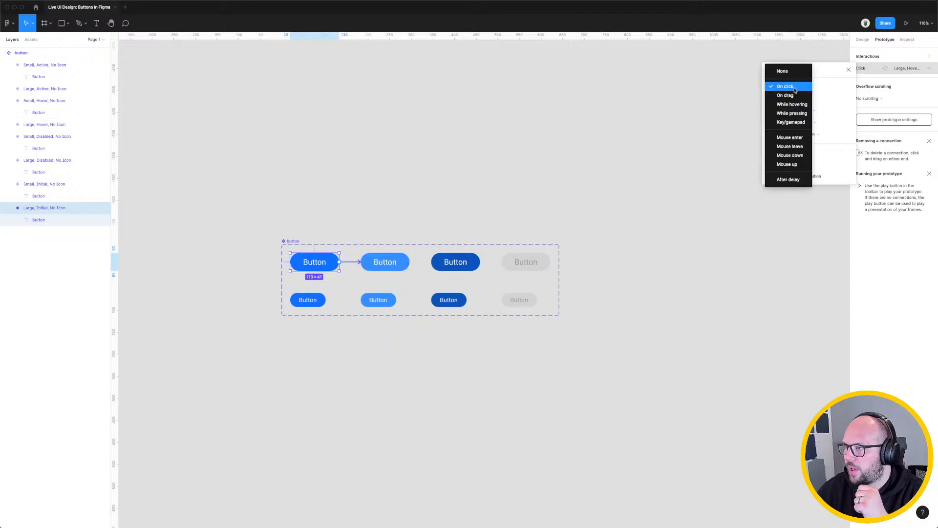
left_click(787, 101)
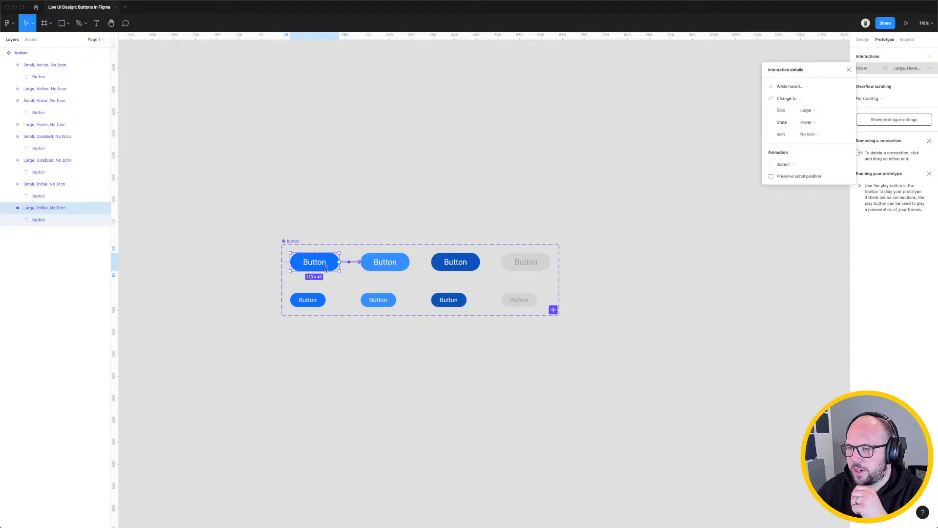
Connect the Large Hover variant to Large Active with an On click interaction, and Large Active back to Large Initial.
left_click(383, 264)
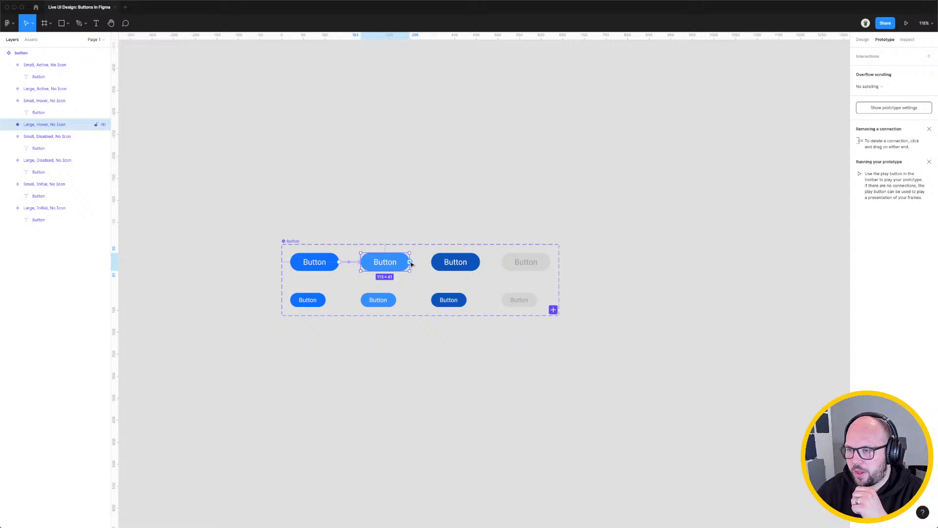
left_click_drag(411, 262, 454, 262)
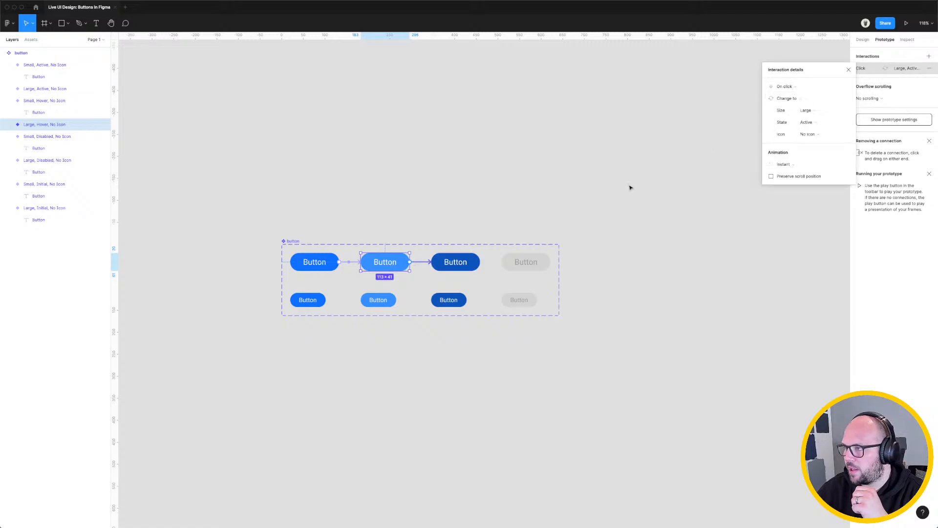
left_click(471, 264)
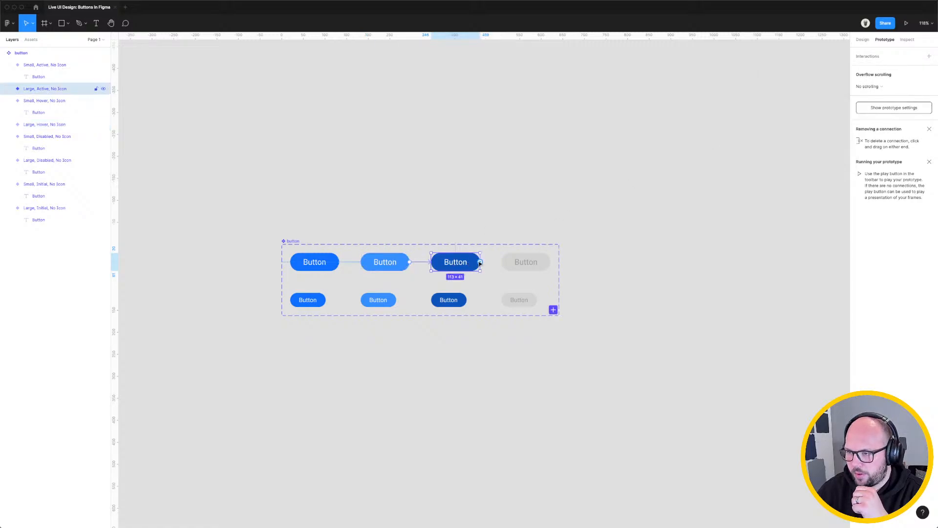
left_click_drag(482, 264, 322, 262)
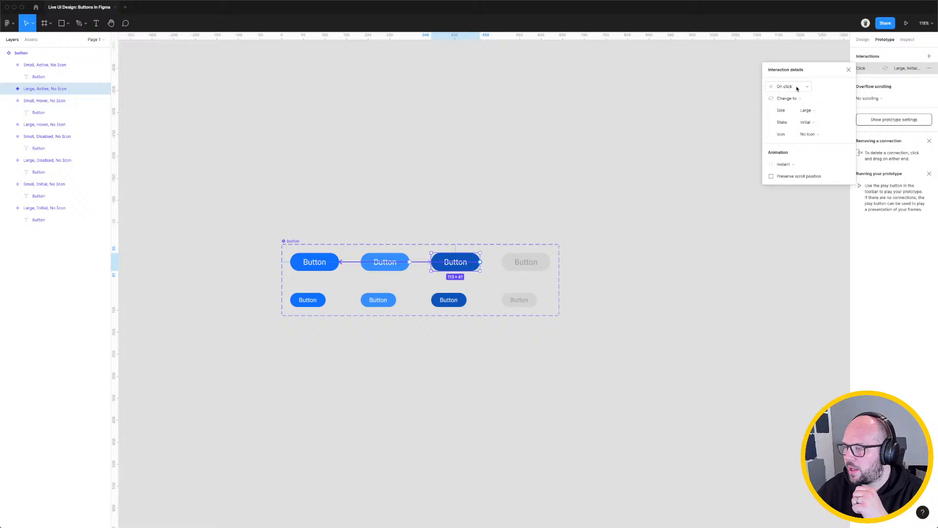
Keep the Large Hover interaction's trigger at On click and set the Large Active to Large Initial interaction's trigger to Mouse leave.
left_click(388, 262)
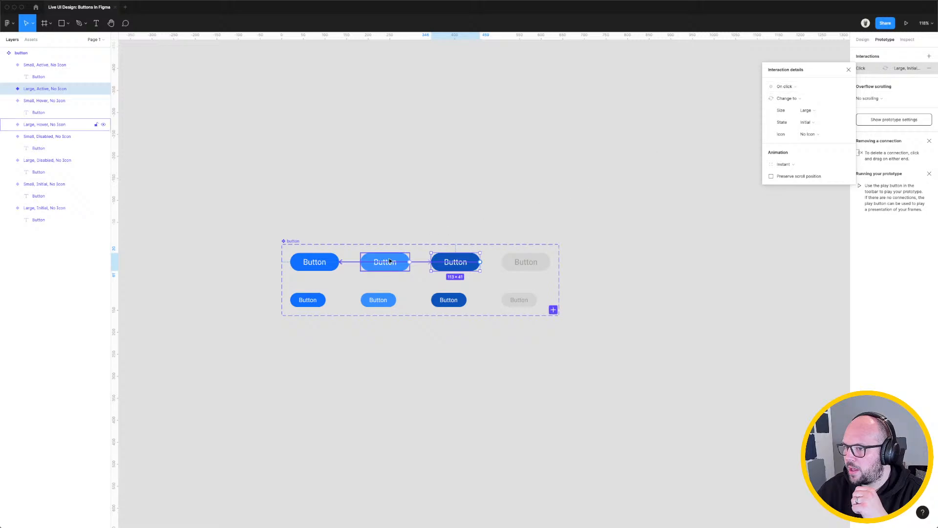
left_click(426, 264)
left_click(795, 86)
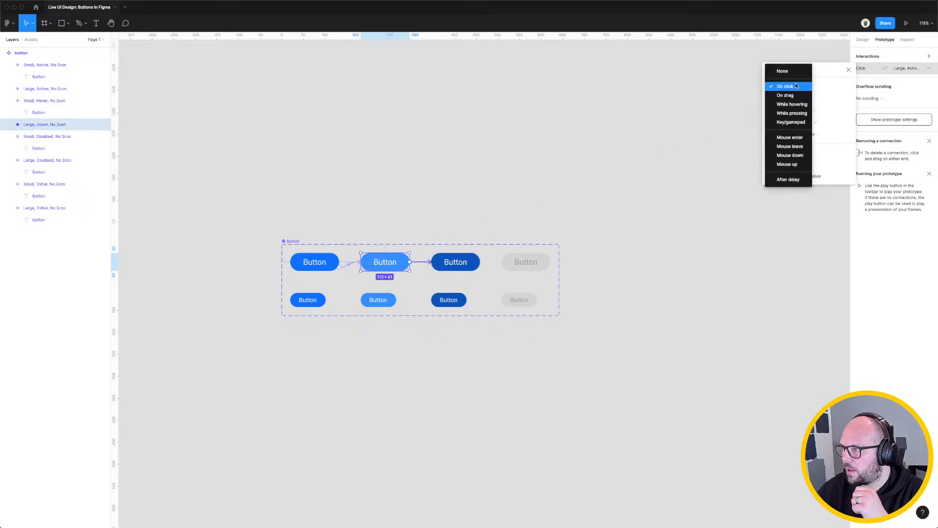
left_click(796, 86)
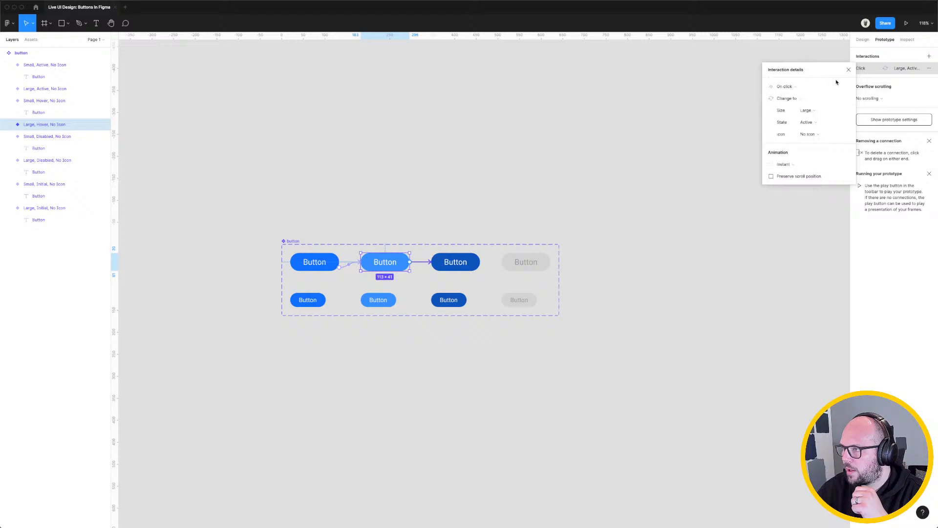
left_click(440, 264)
left_click(349, 263)
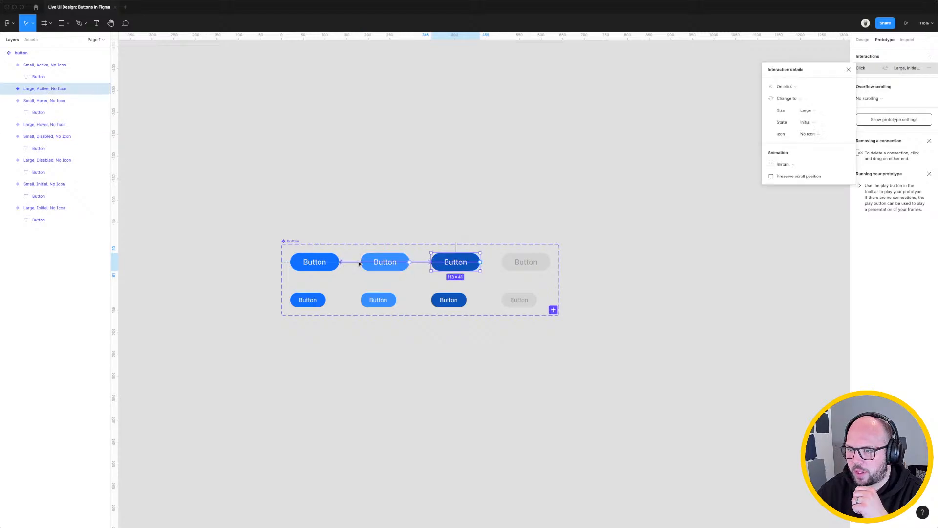
left_click(802, 87)
left_click(794, 147)
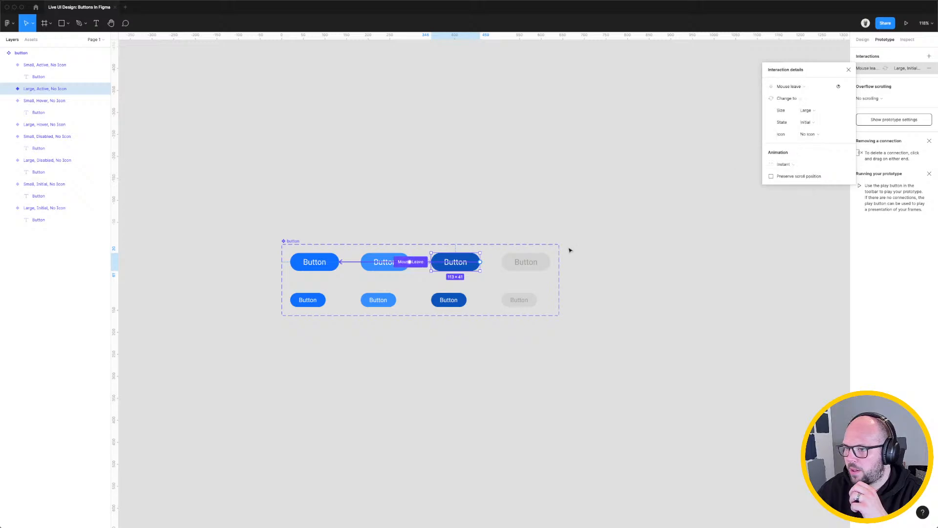
left_click(331, 294)
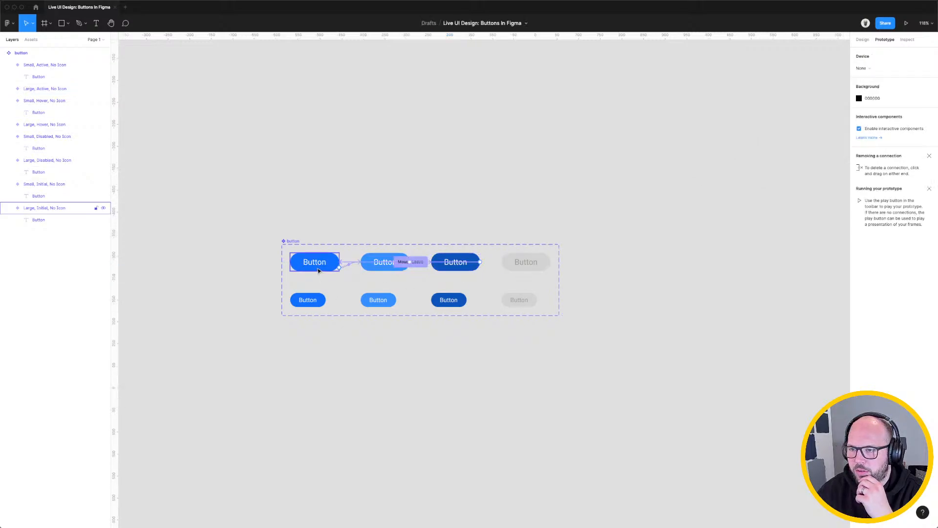
Add a prototype interaction from the Small Initial variant to the Small Hover variant with the While hovering trigger.
left_click(322, 300)
left_click_drag(326, 300, 394, 300)
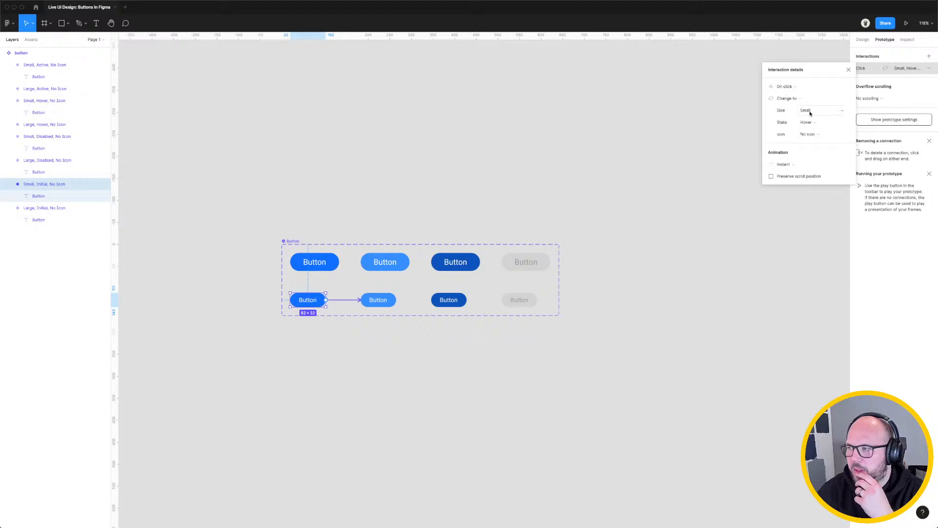
left_click(795, 89)
left_click(792, 104)
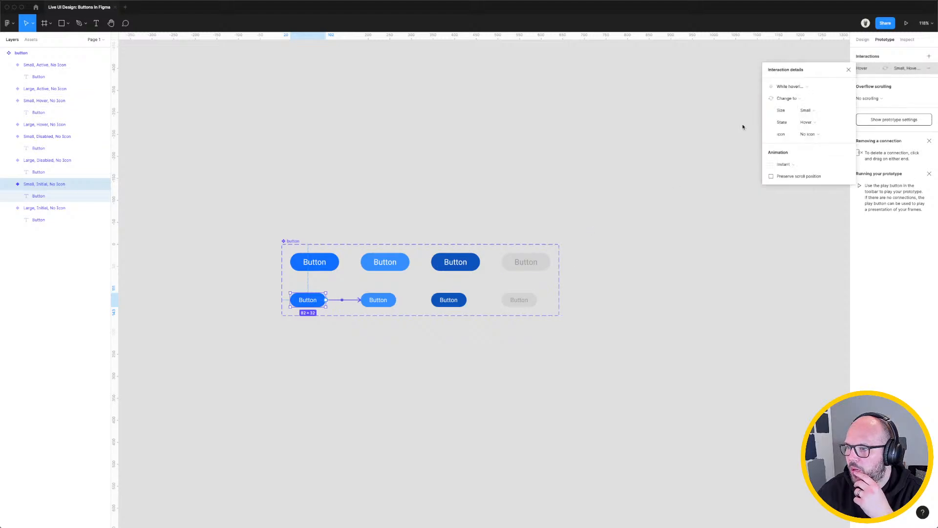
Connect Small Hover to Small Active on click, and Small Active back to Small Initial with the Mouse leave trigger.
left_click(379, 300)
left_click_drag(397, 300, 308, 299)
left_click(439, 299)
left_click(801, 88)
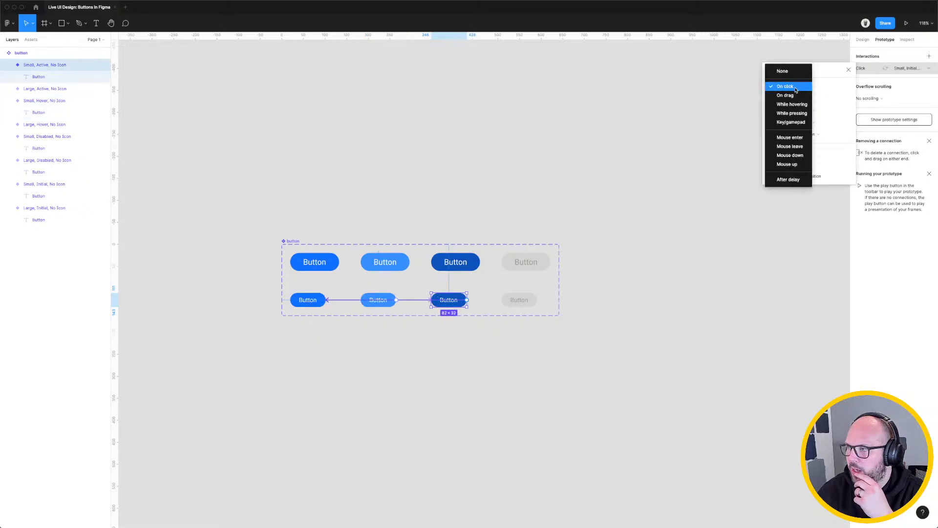
left_click(787, 146)
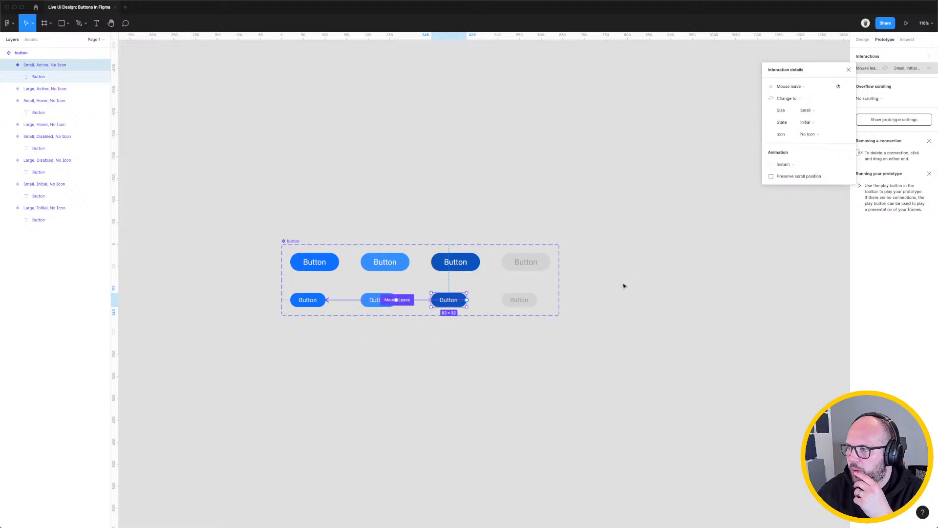
left_click(538, 349)
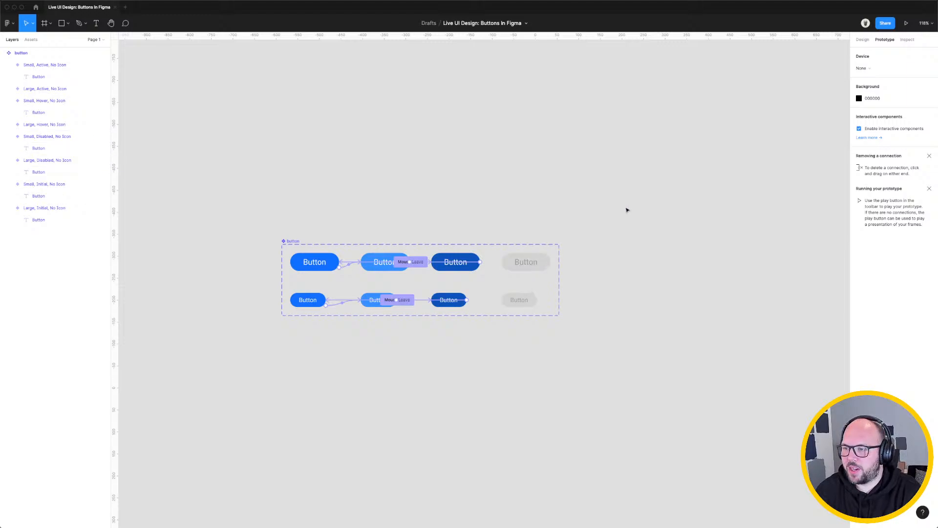
Draw a frame about 556 × 425 px on the empty canvas beside the button component set.
left_click(864, 41)
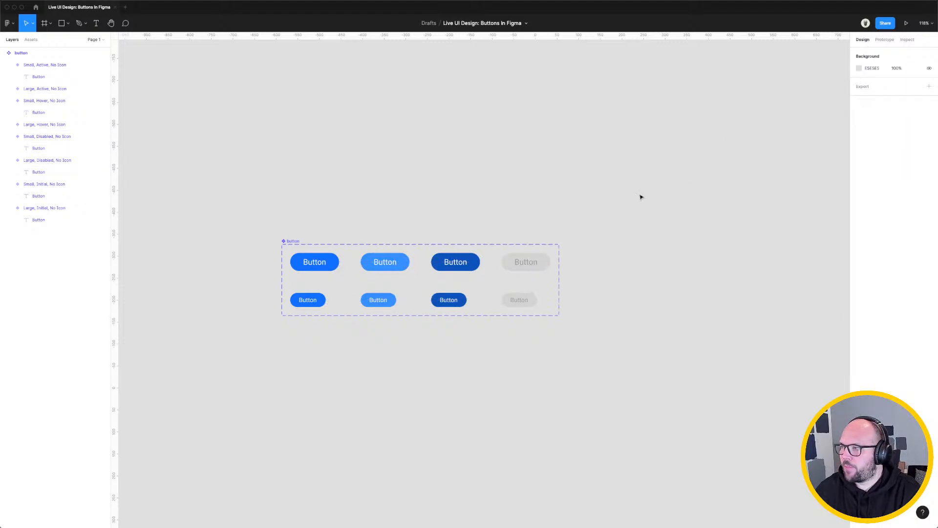
scroll(649, 207, "right", 5)
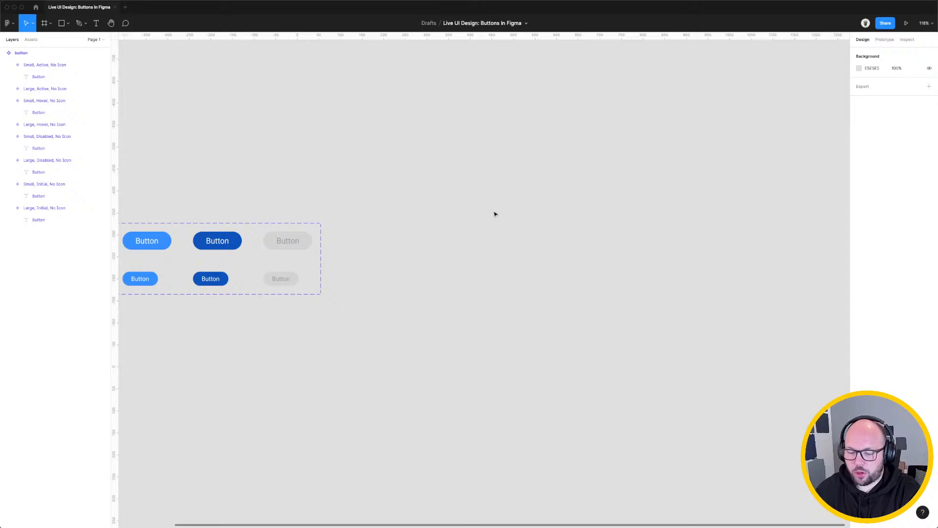
key("f")
left_click_drag(436, 153, 677, 338)
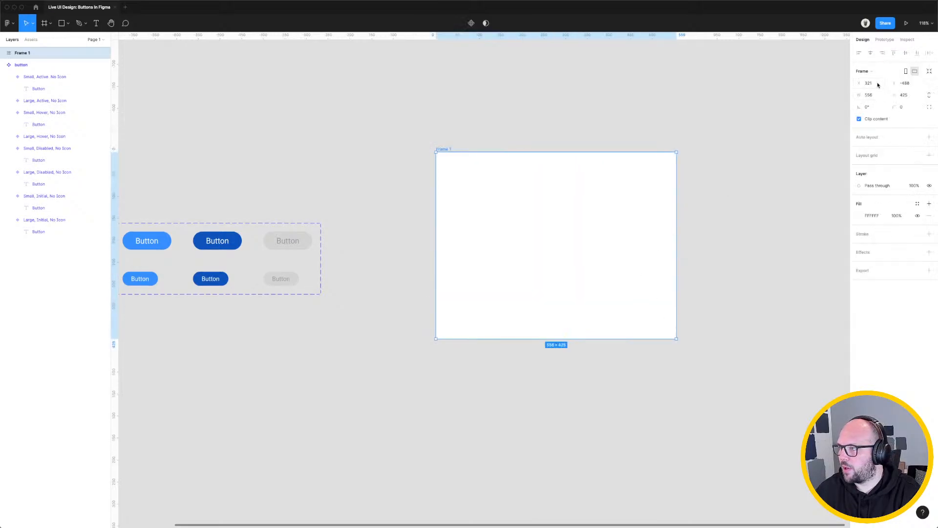
left_click(435, 103)
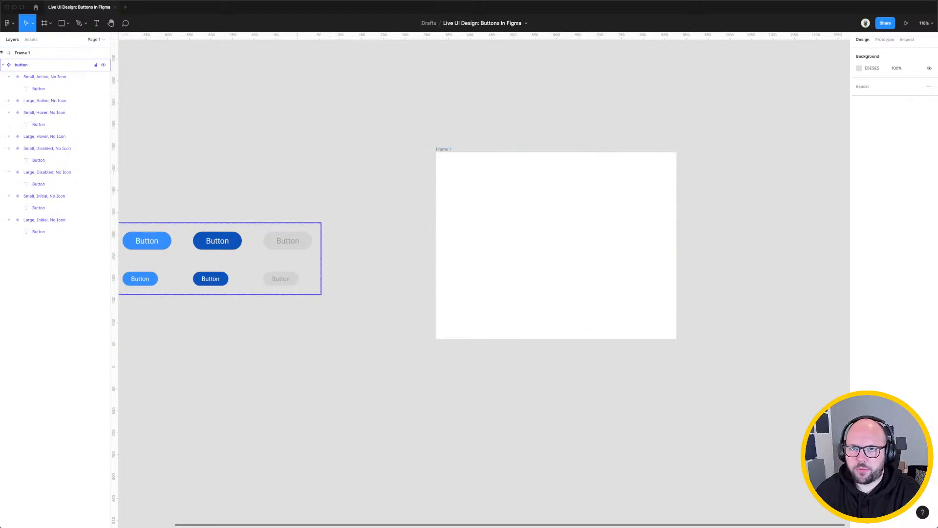
Place an instance of the local button component in the centre of Frame 1 and deselect it.
left_click(30, 39)
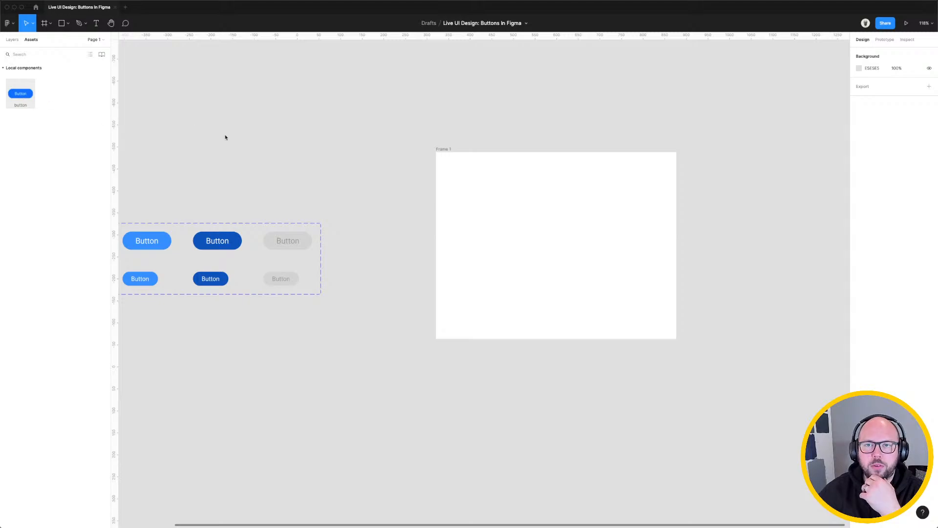
left_click_drag(225, 137, 555, 246)
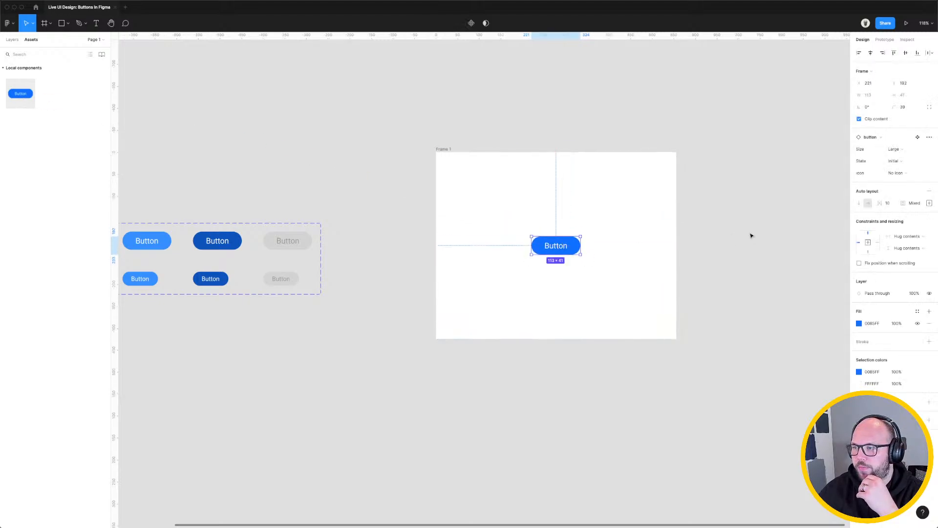
left_click(751, 236)
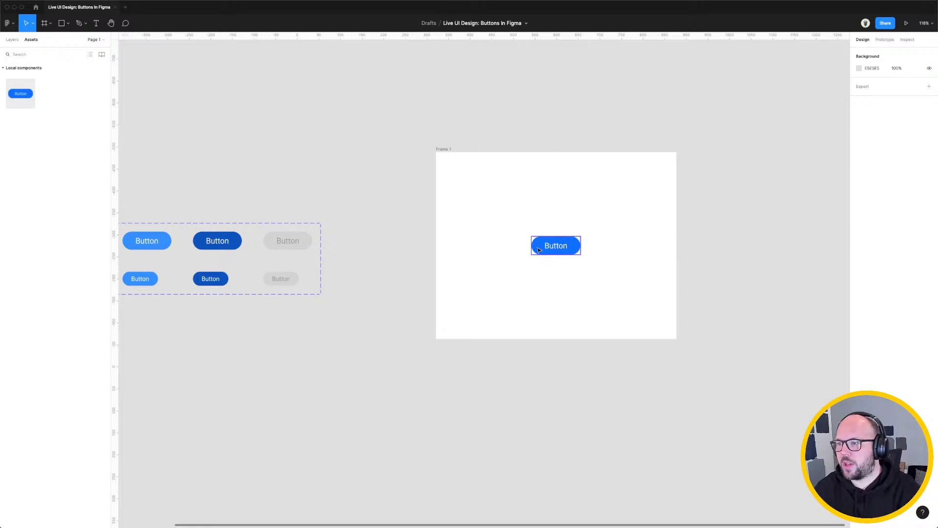
Try the Small size on the button instance in Frame 1 and undo the change.
left_click(553, 252)
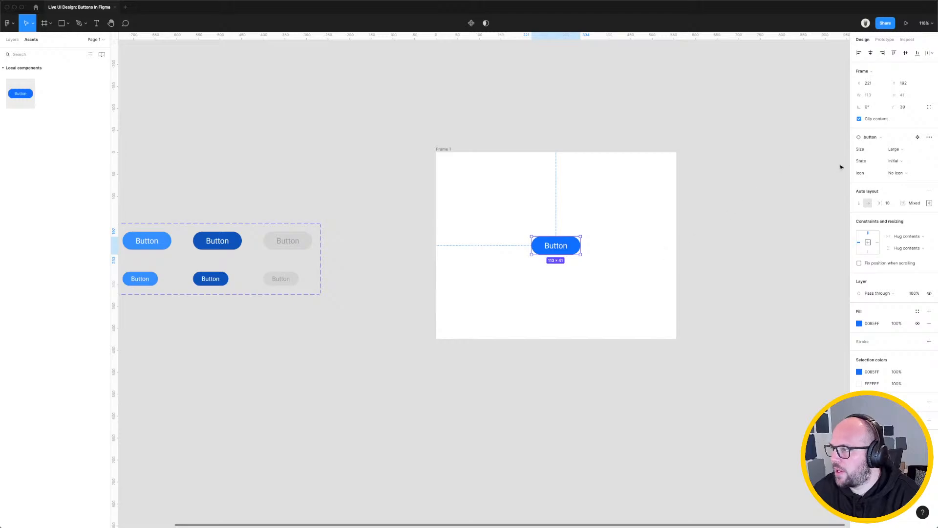
left_click(900, 149)
left_click(916, 159)
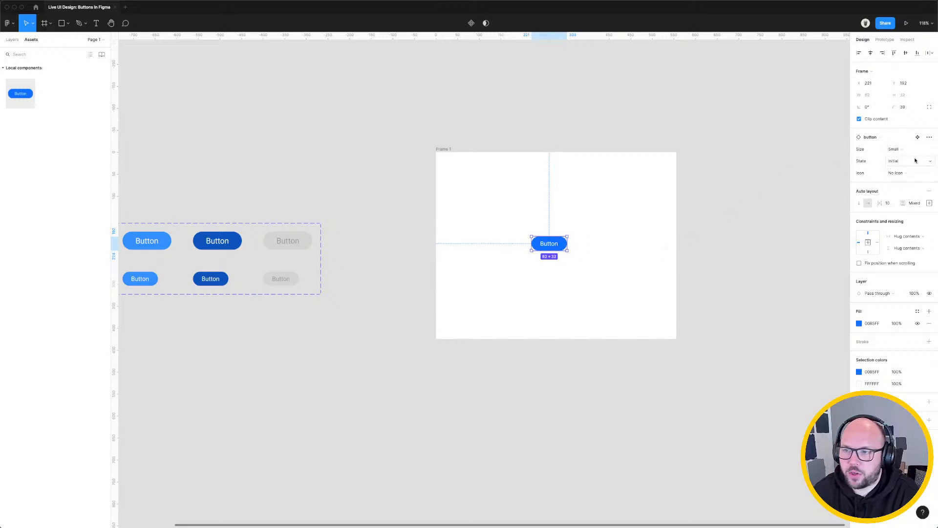
key("super+z")
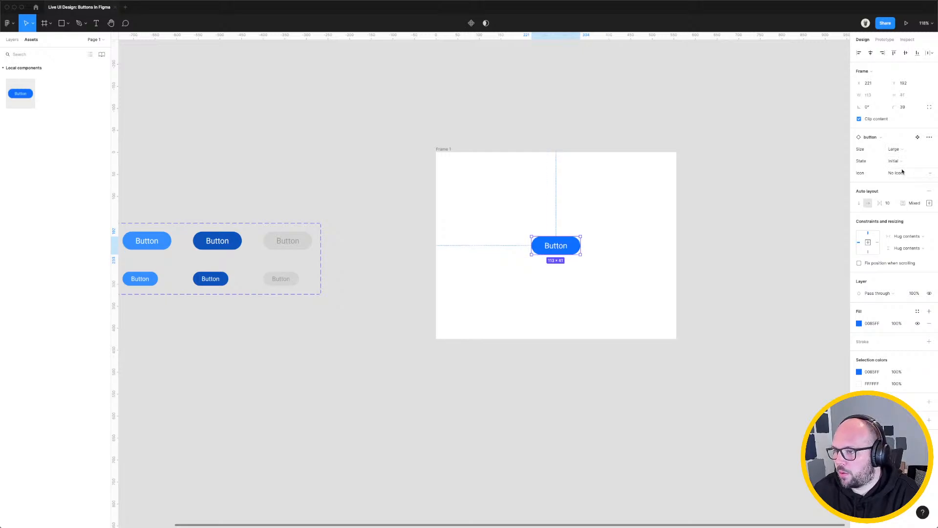
Try the Disabled state on the button instance in Frame 1, first in Small and then in Large size.
left_click(903, 162)
left_click(904, 137)
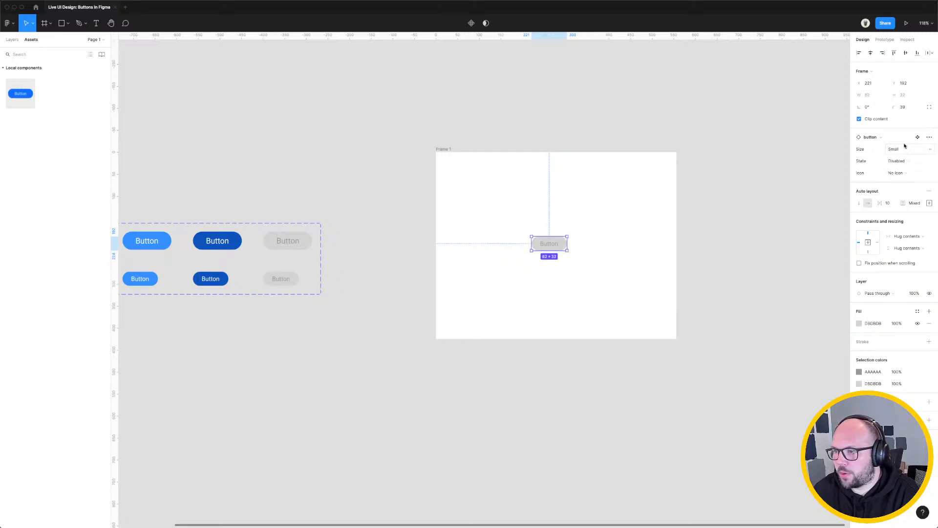
left_click(895, 149)
left_click(902, 139)
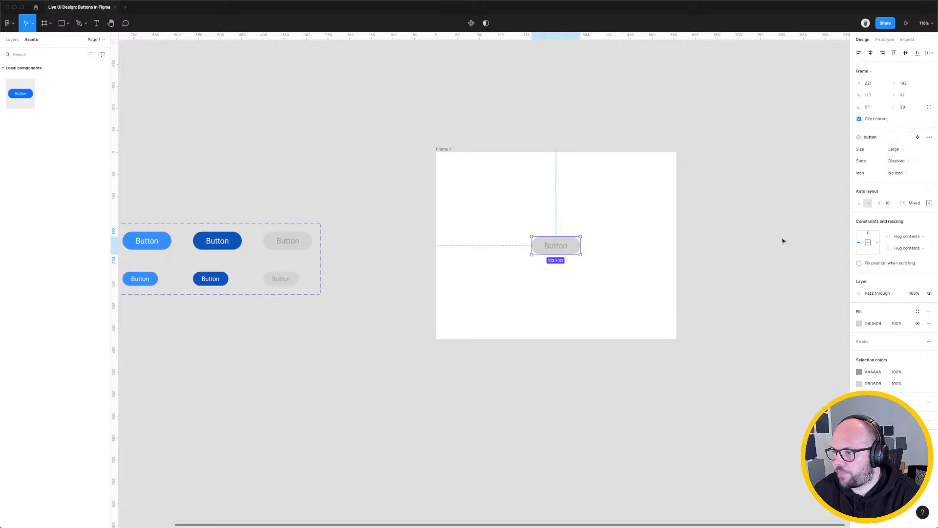
left_click(689, 259)
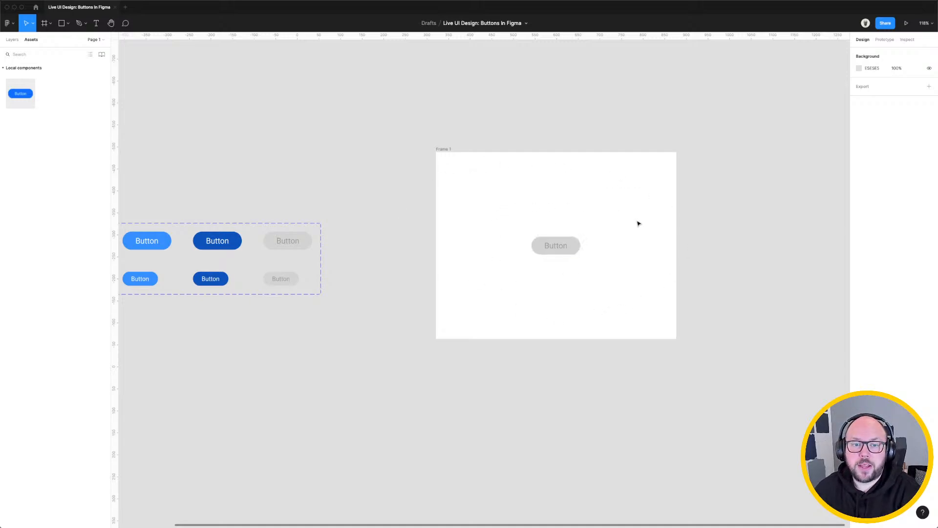
Check the Icon options of the disabled button instance and try it in Small size.
left_click(555, 245)
left_click(900, 174)
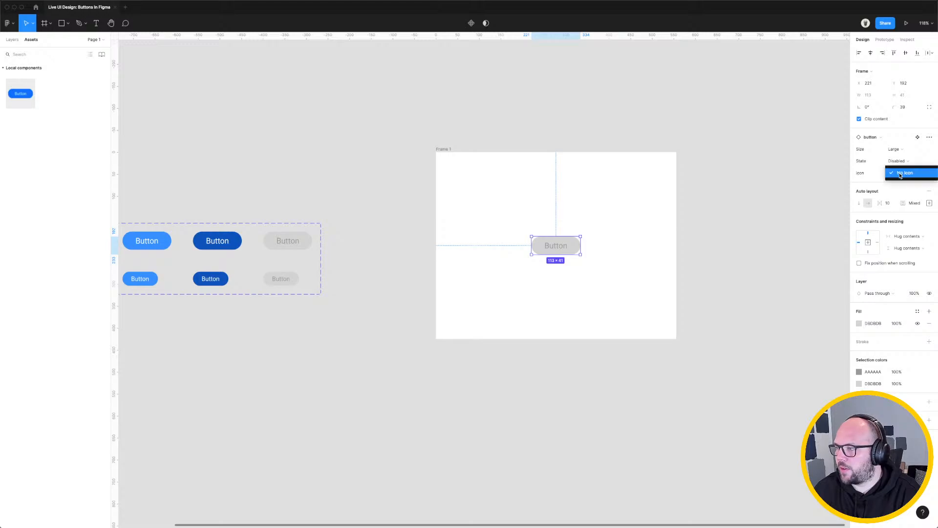
left_click(901, 174)
left_click(894, 149)
left_click(904, 161)
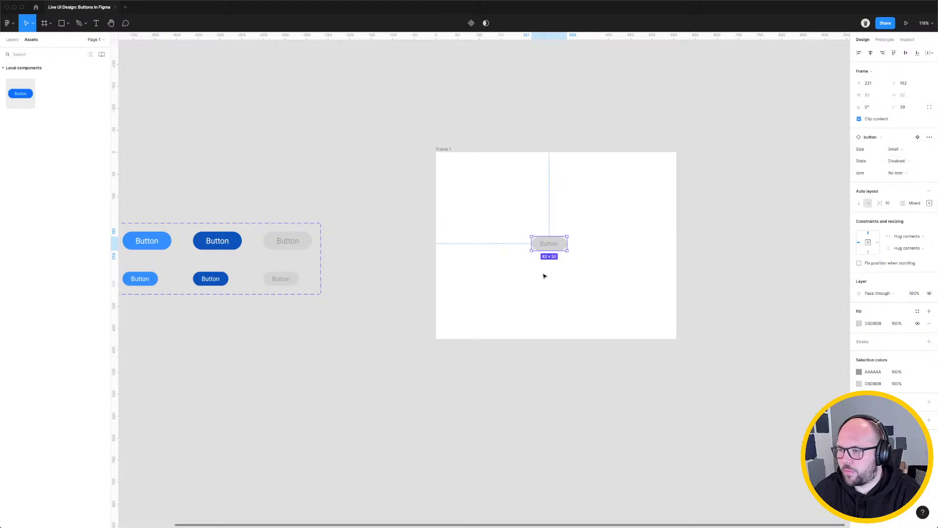
left_click(685, 247)
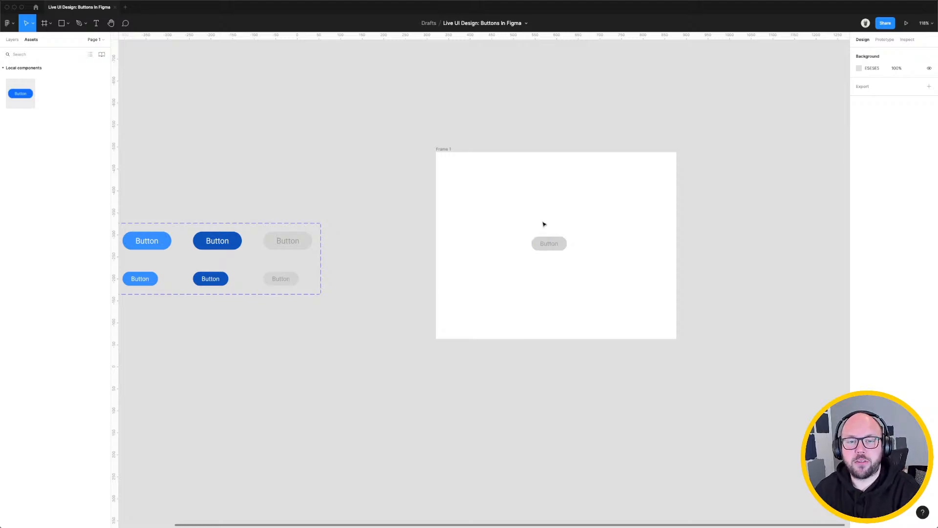
Set the button instance to Size Large and State Initial, and centre it in Frame 1.
left_click(548, 239)
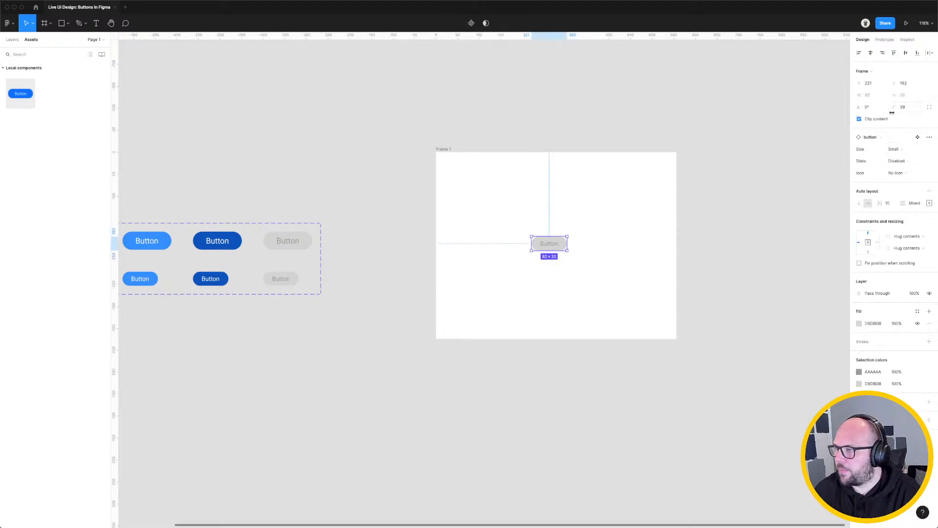
left_click(895, 149)
left_click(902, 160)
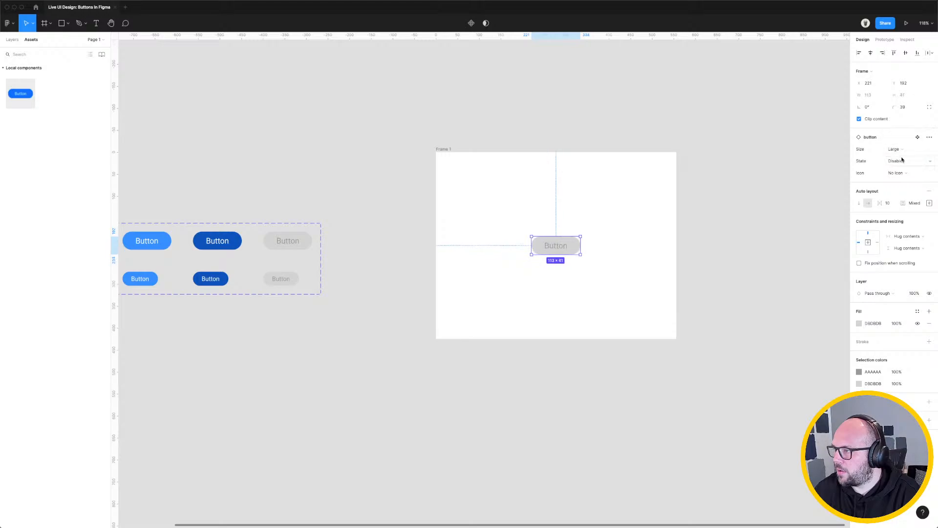
left_click(902, 160)
left_click(899, 176)
left_click(777, 223)
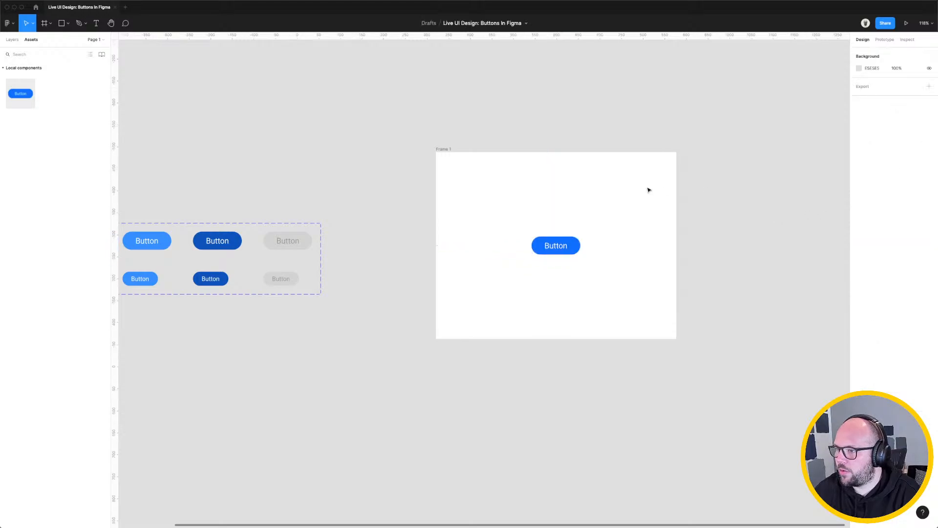
left_click(547, 238)
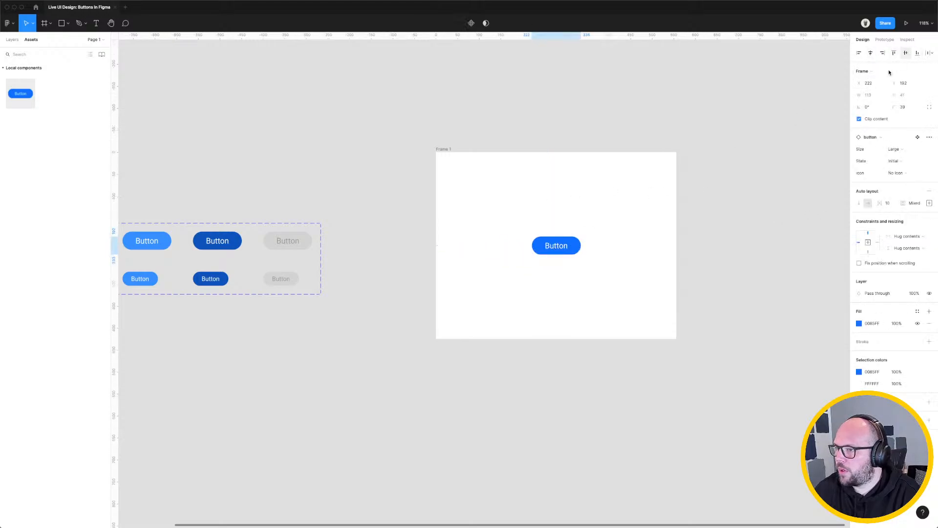
left_click(724, 180)
Add a prototype flow starting point to Frame 1 and deselect the frame.
left_click(887, 39)
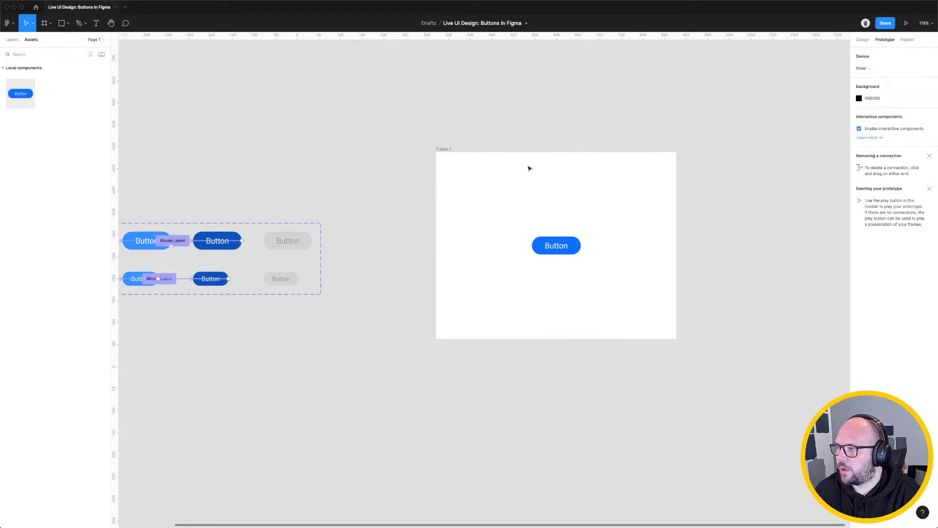
left_click(443, 150)
left_click(929, 57)
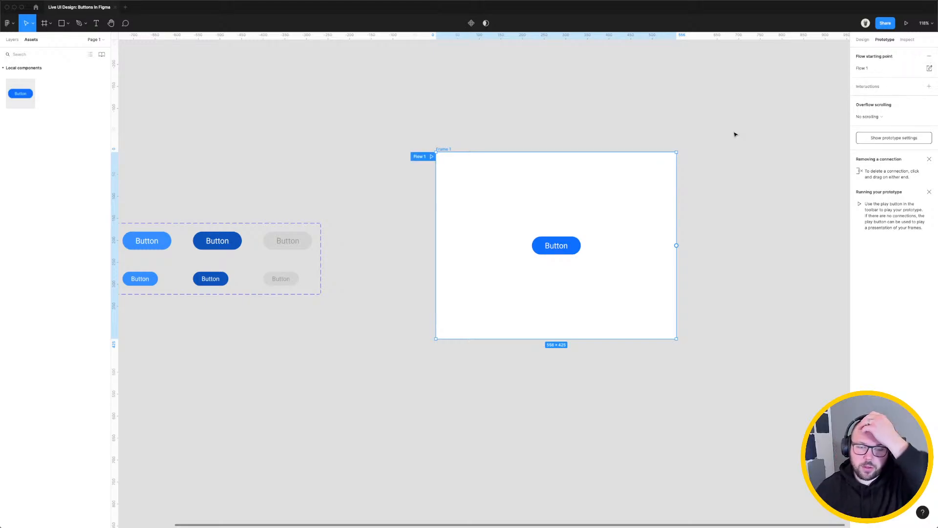
left_click(766, 95)
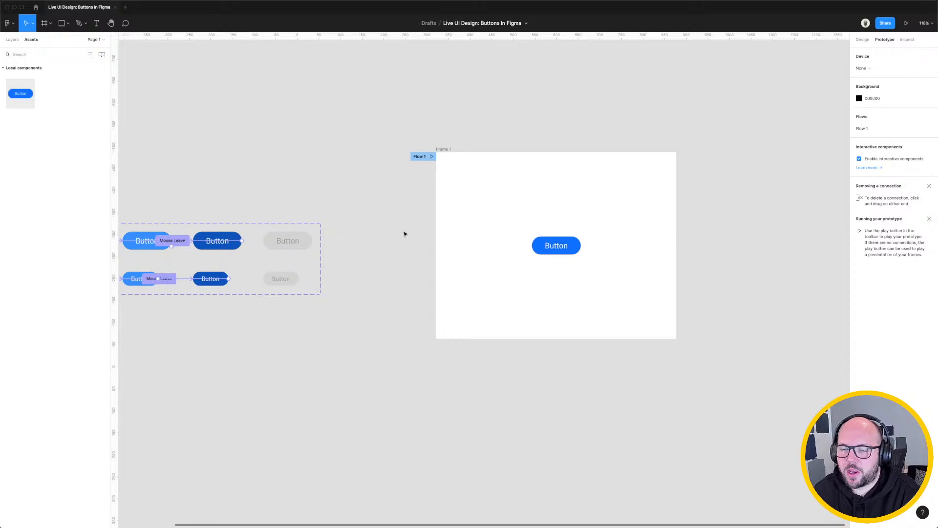
Present the prototype from Frame 1 and test the large button's hover and click behaviour at enlarged size.
left_click(443, 149)
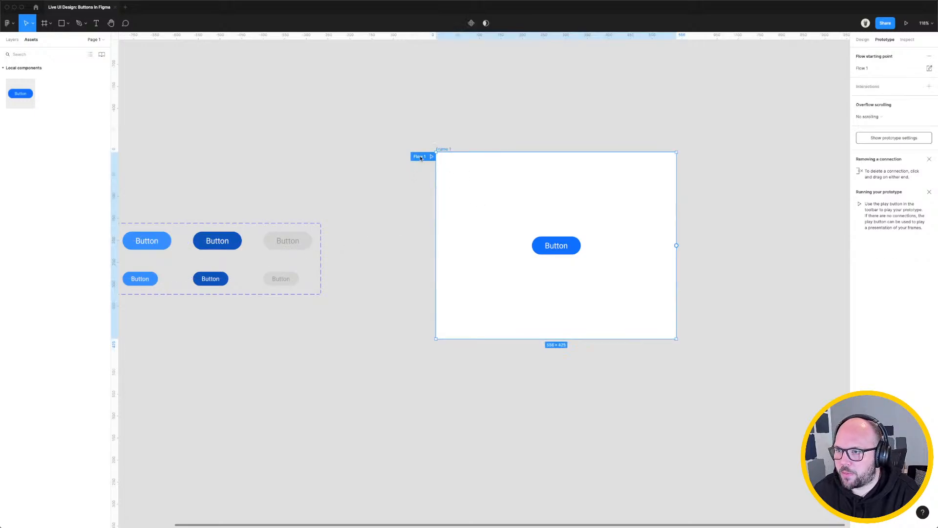
left_click(906, 23)
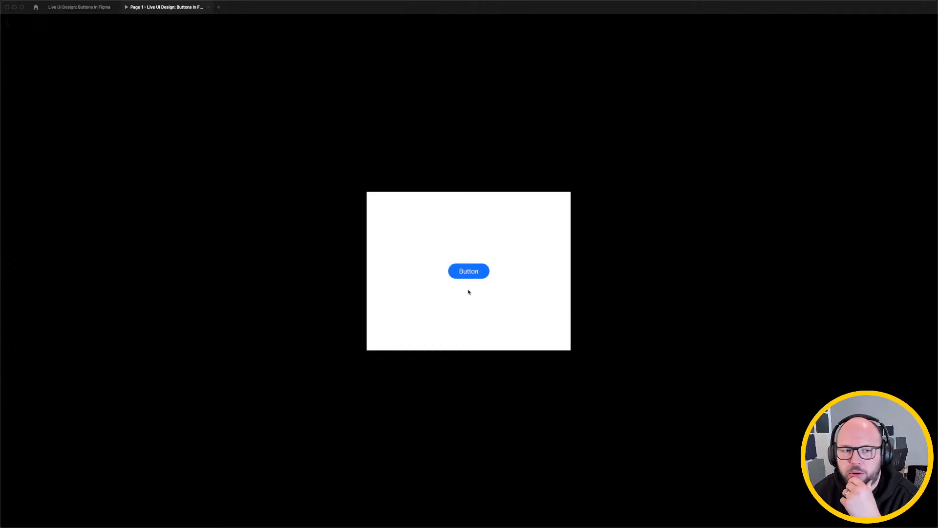
key("z")
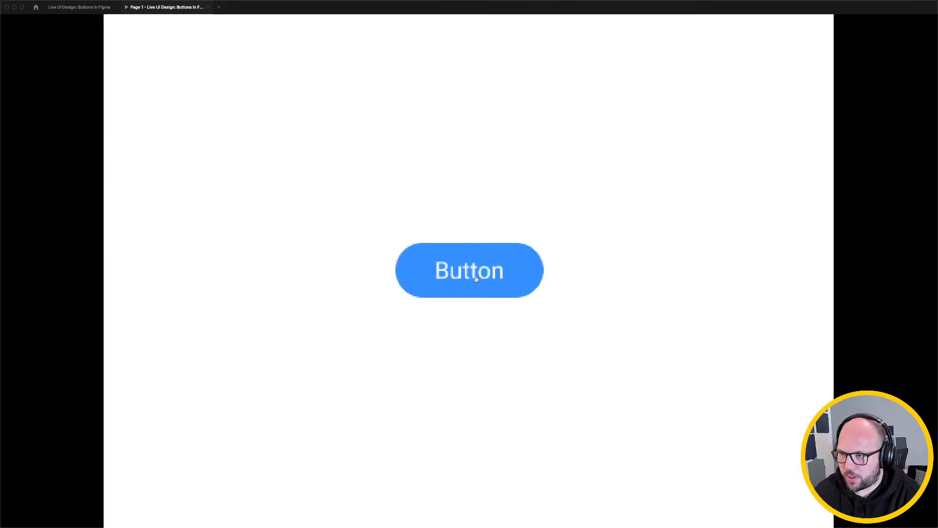
key("z")
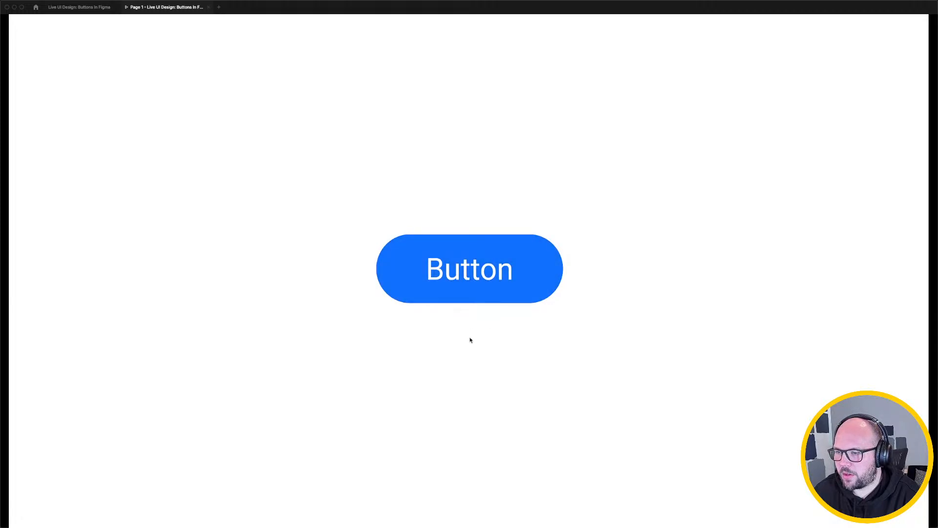
left_click(470, 277)
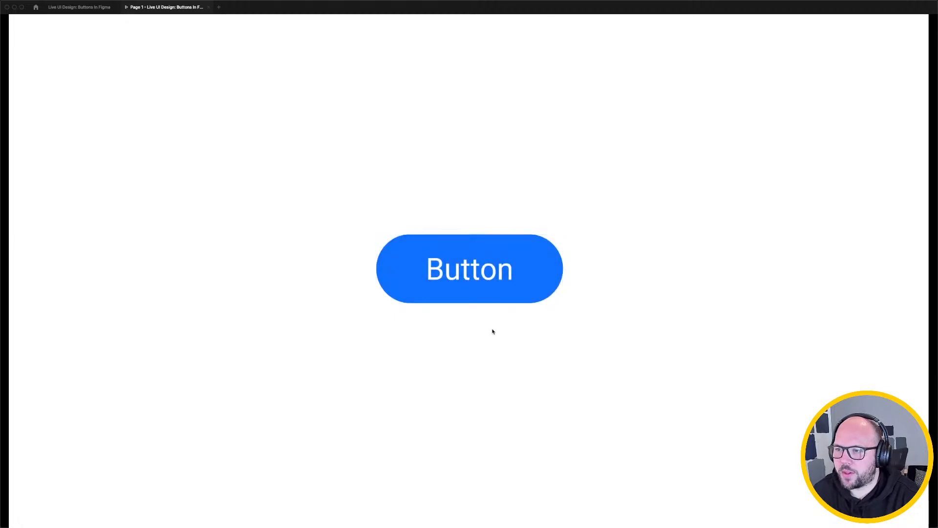
left_click(489, 287)
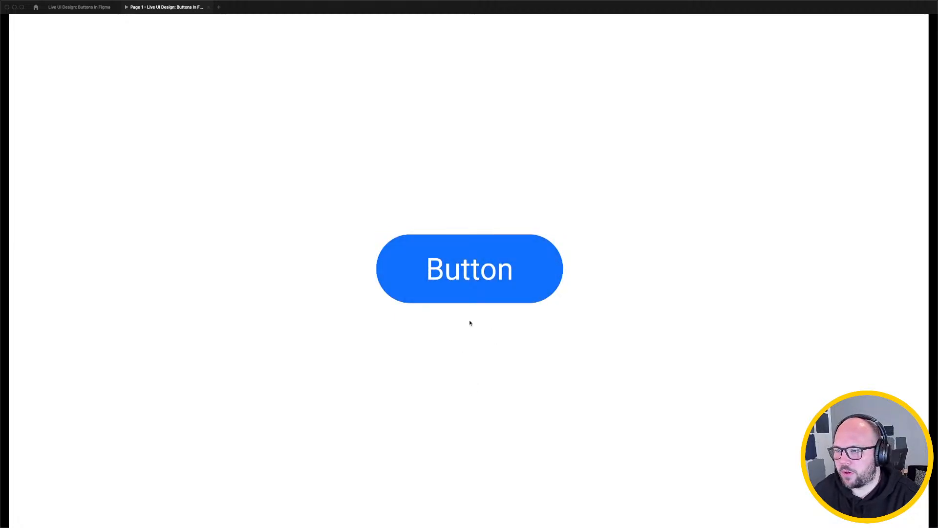
left_click(473, 282)
left_click(466, 350)
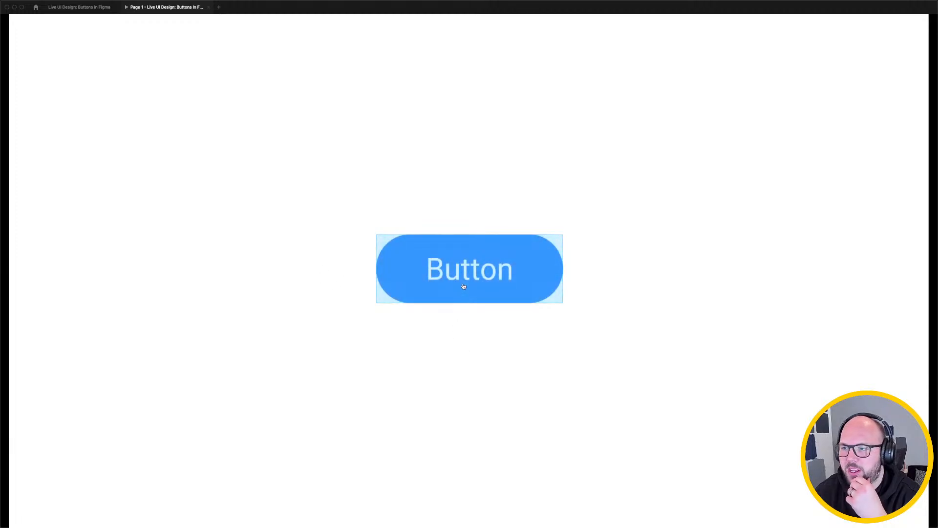
Close the prototype preview and set the Large Hover to Large Active interaction's trigger to While pressing.
left_click(208, 7)
left_click(521, 406)
left_click_drag(292, 334, 525, 350)
left_click(378, 259)
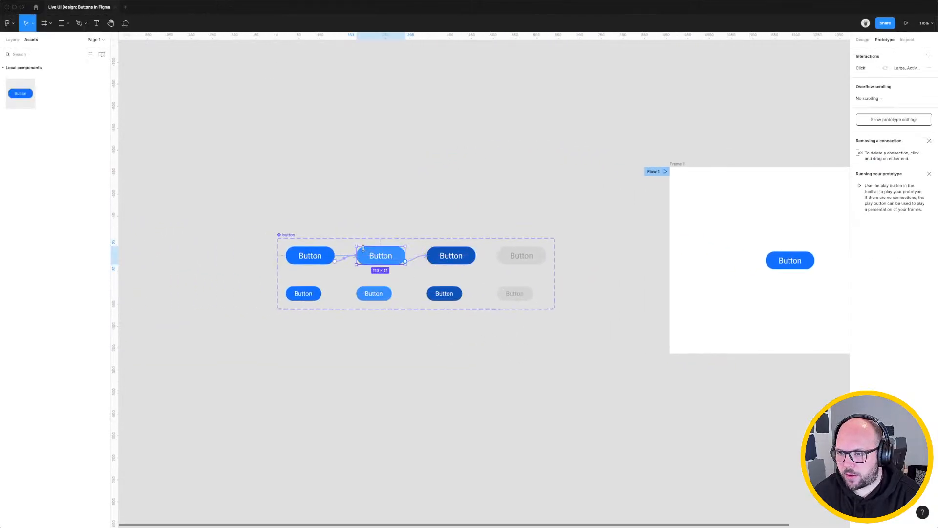
left_click(425, 261)
left_click(419, 260)
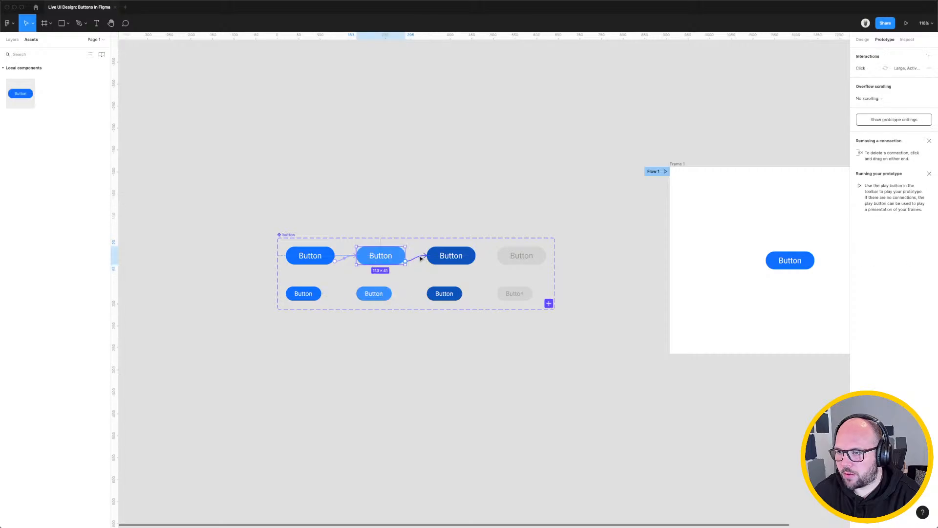
left_click(779, 88)
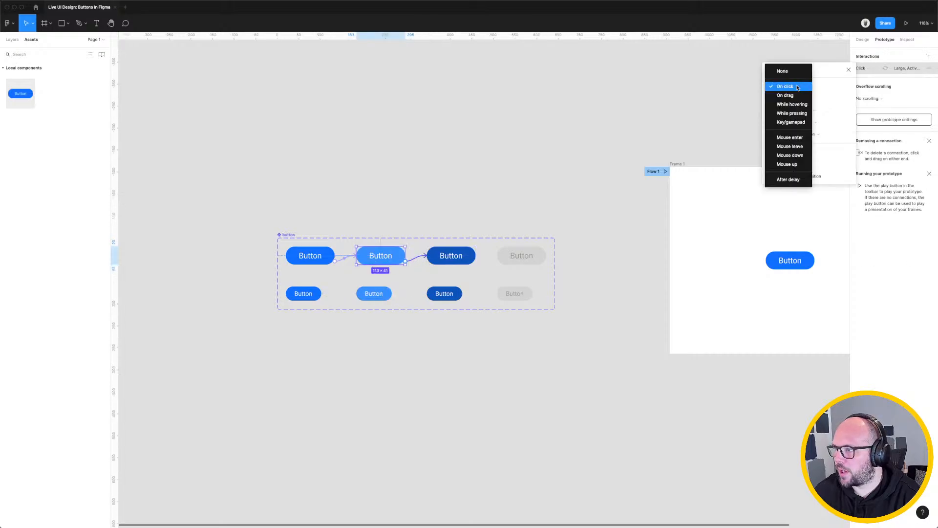
left_click(803, 118)
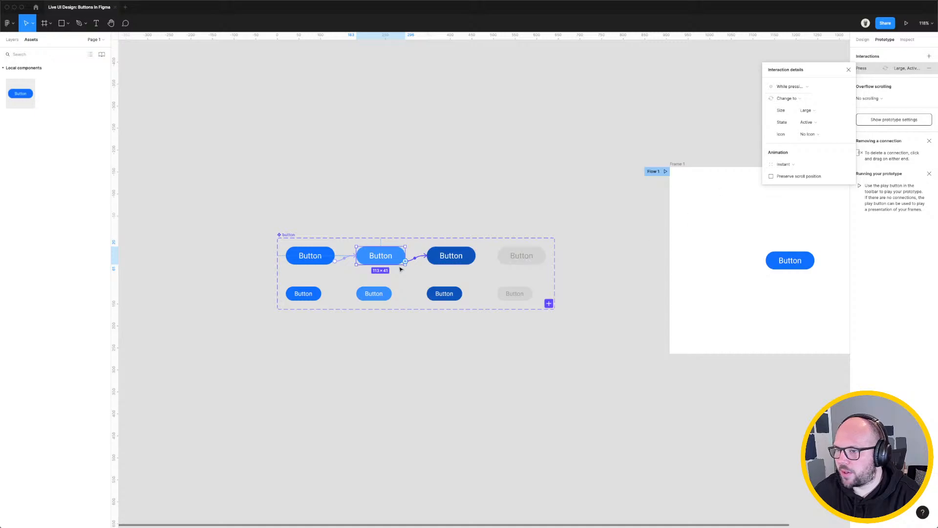
Change the trigger of the Small Hover to Small Active interaction and deselect the variant.
left_click(374, 293)
left_click(402, 295)
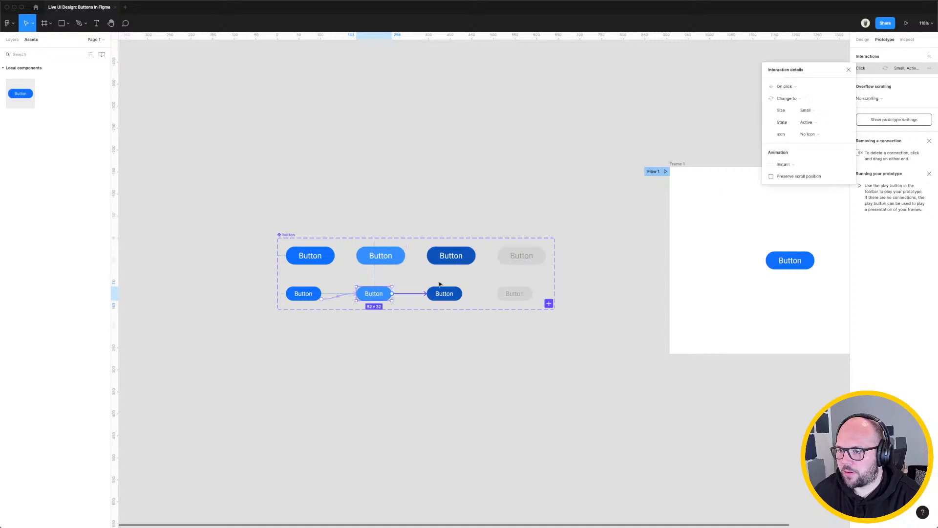
left_click(784, 87)
left_click(792, 104)
left_click(463, 178)
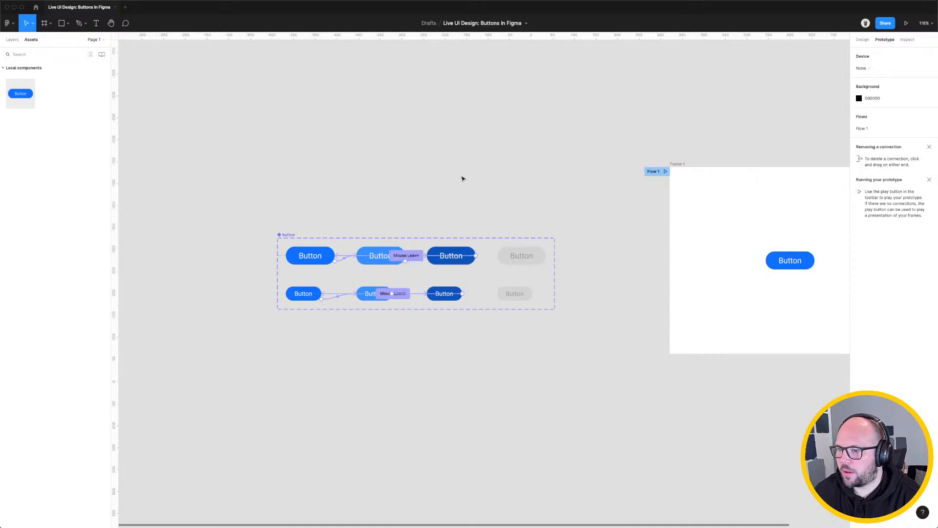
Present the prototype again and test the large button's hover and pressed behaviour at enlarged size.
left_click(906, 23)
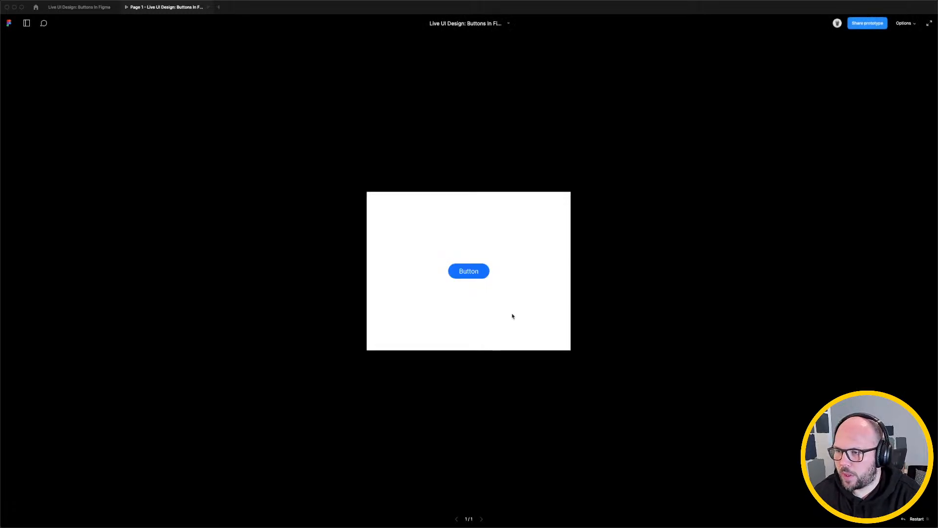
key("z")
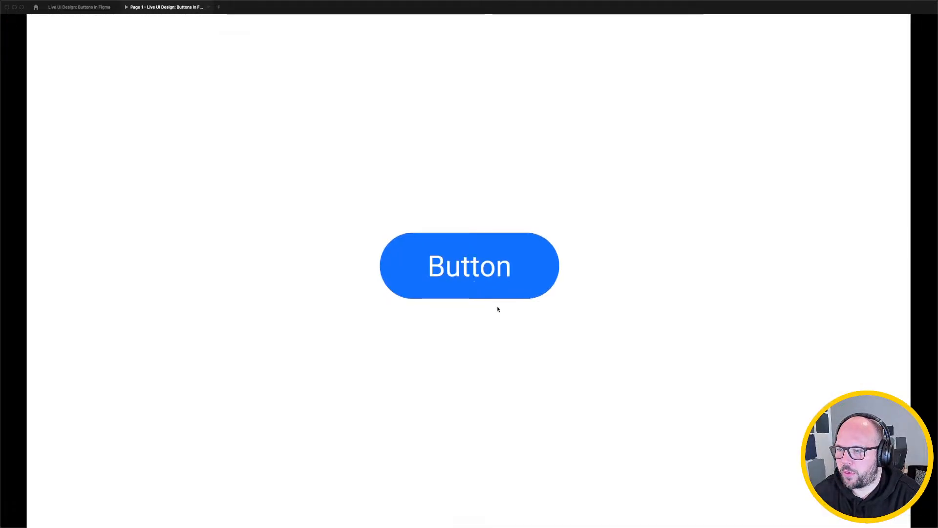
left_click(482, 272)
left_click(482, 272)
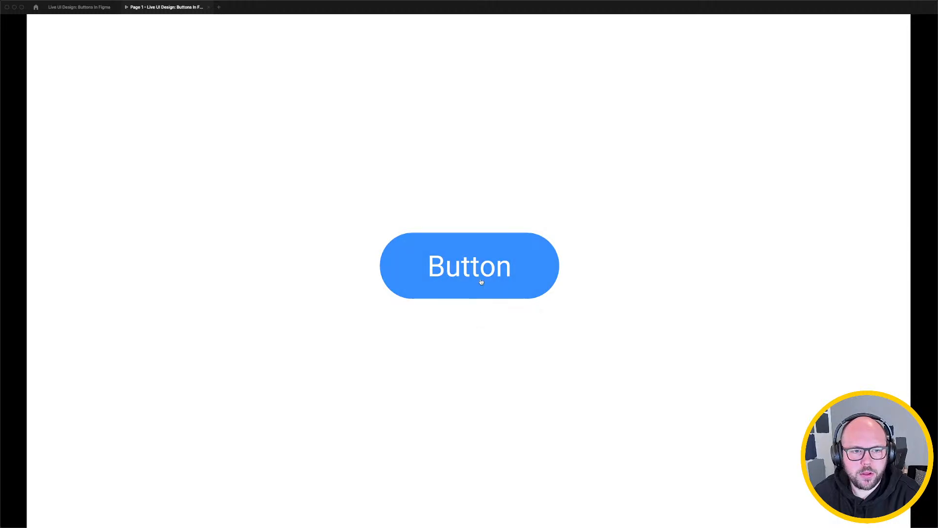
left_click(478, 285)
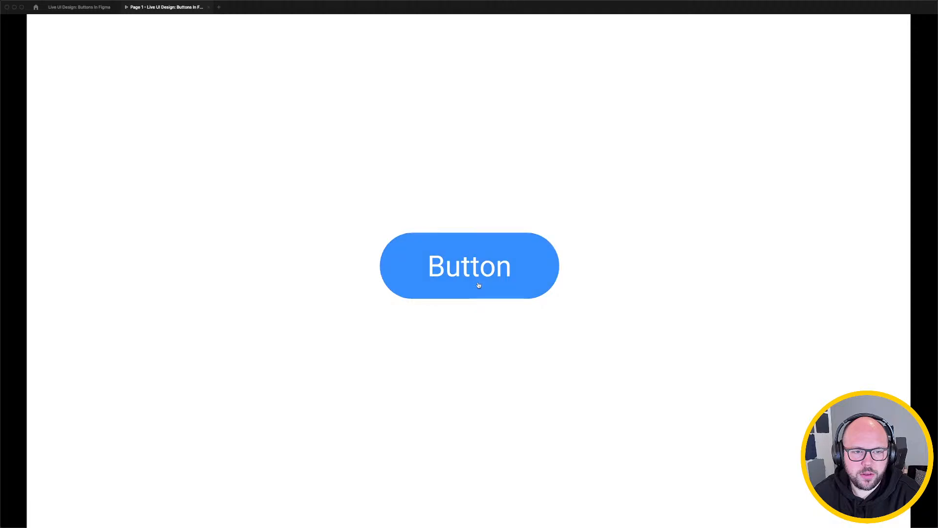
left_click(479, 285)
left_click(479, 285)
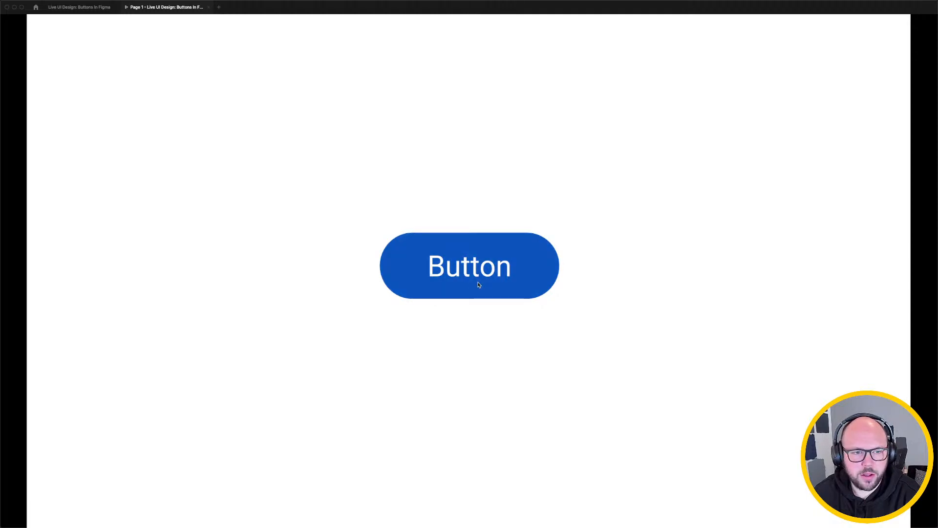
left_click(479, 285)
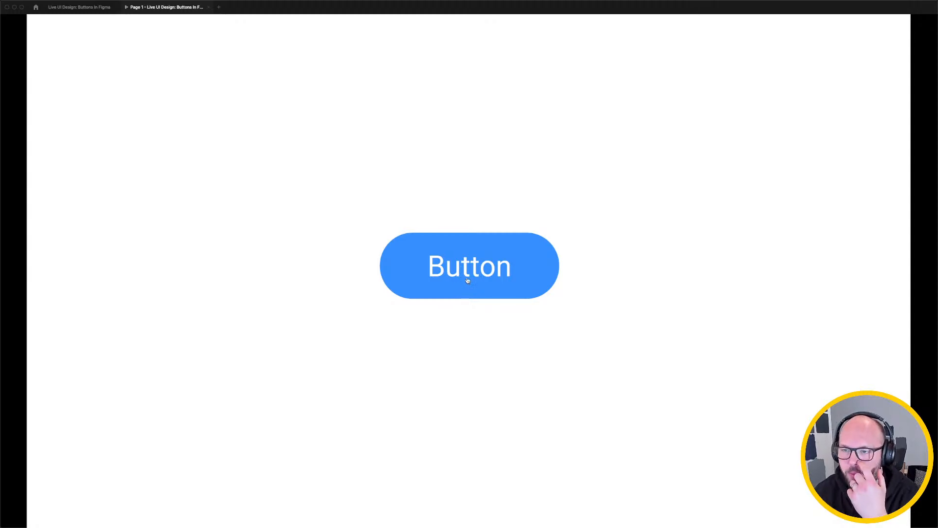
Set the State of the button instance in Frame 1 to Disabled and check it in the prototype preview.
left_click(79, 7)
scroll(654, 235, "right", 3)
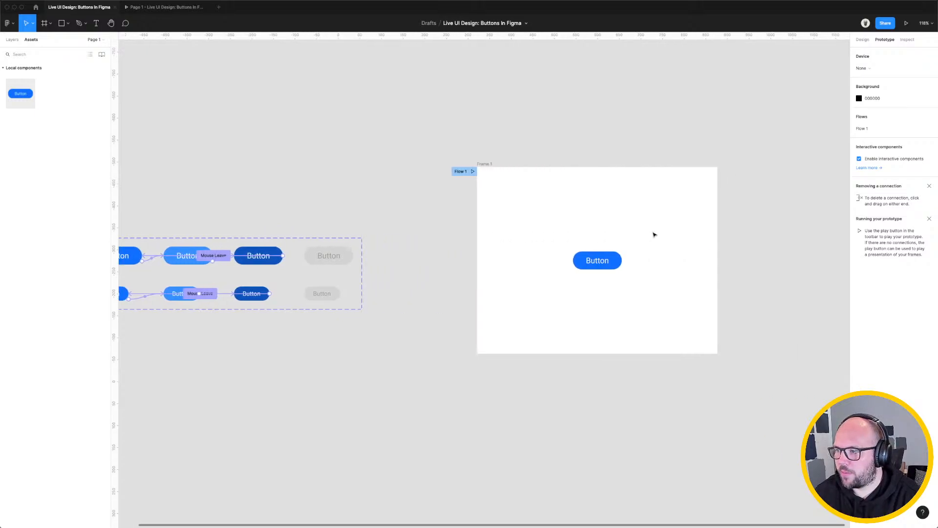
scroll(589, 252, "up", 5)
scroll(582, 214, "right", 2)
left_click(536, 259)
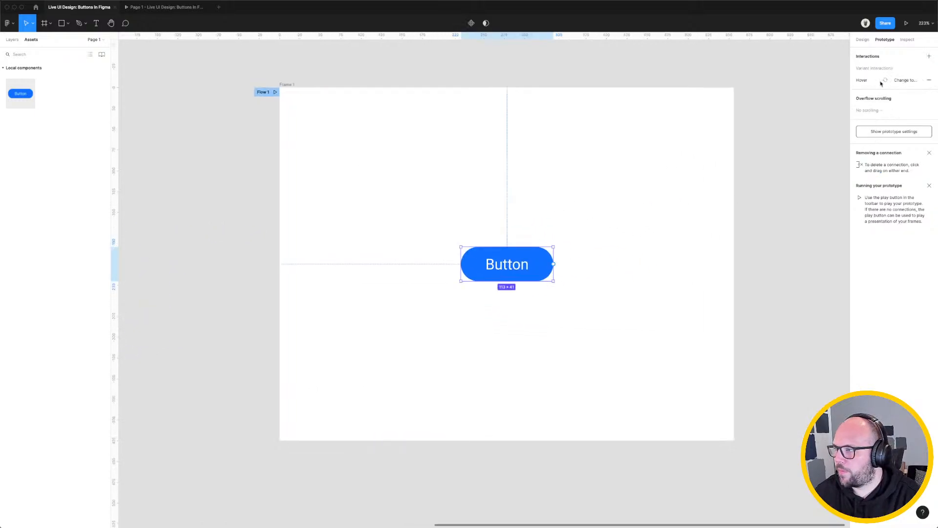
left_click(862, 39)
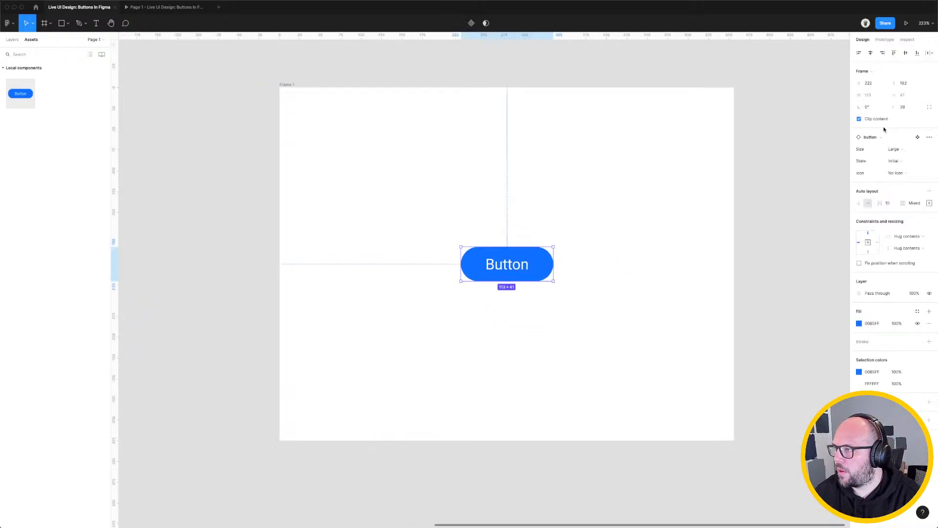
left_click(899, 166)
left_click(900, 141)
left_click(772, 256)
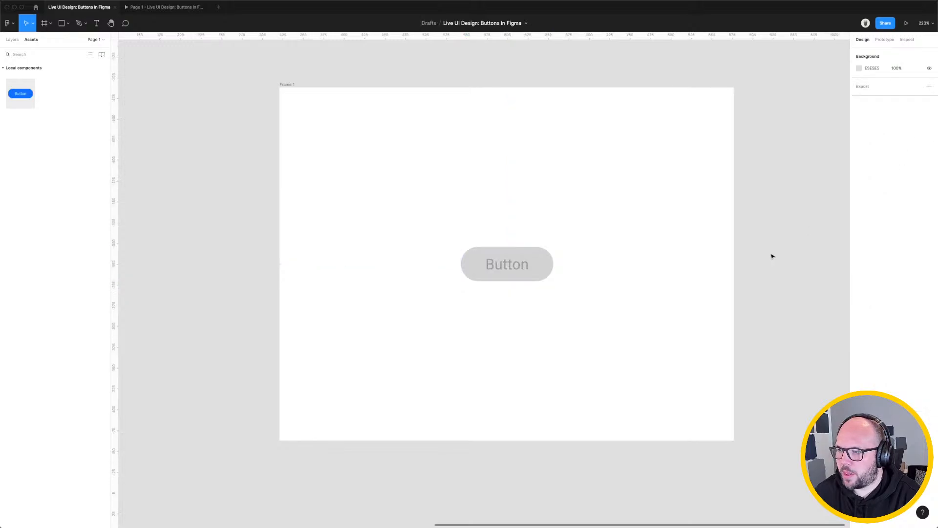
left_click(183, 8)
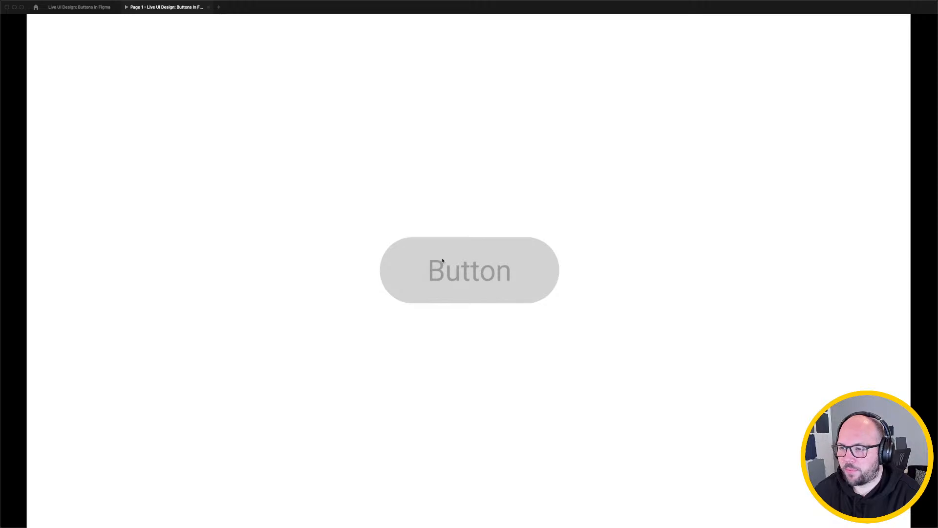
Return to the design file, try the Active state on the button instance, and restore its State to Initial.
left_click(79, 7)
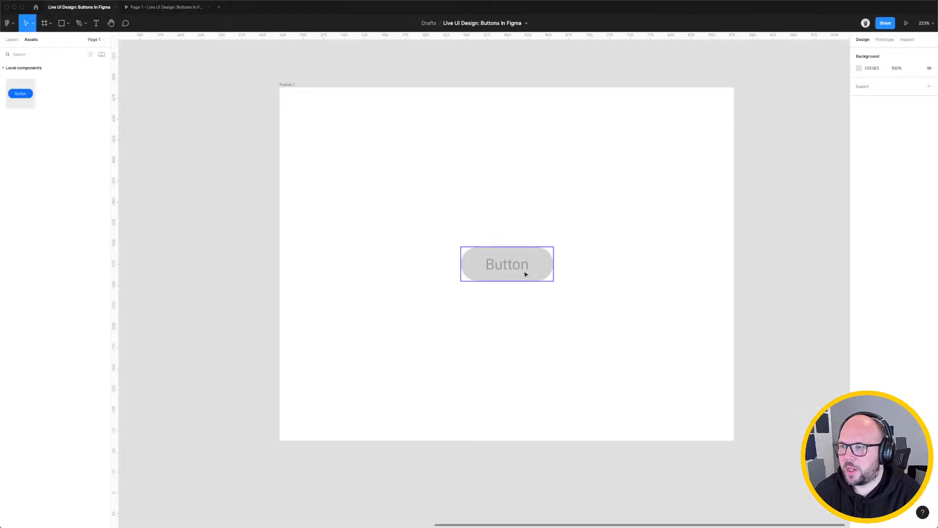
left_click(908, 161)
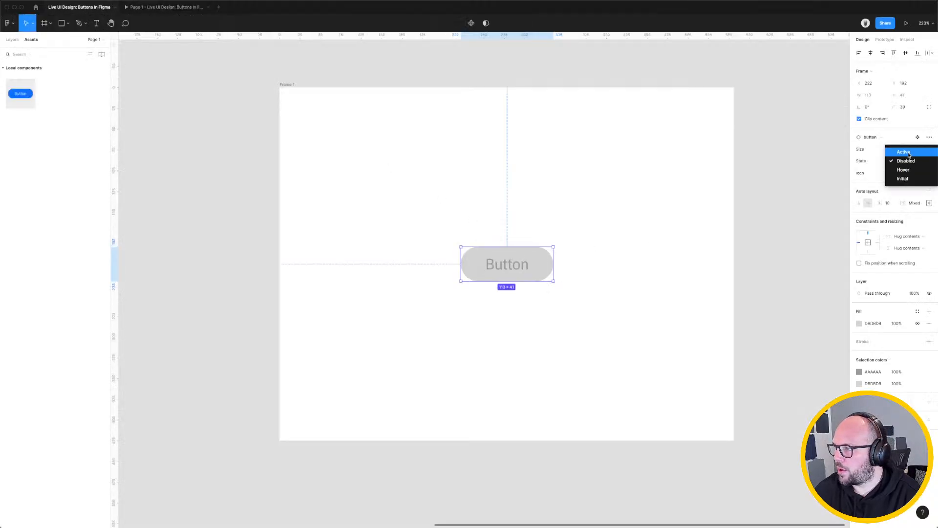
left_click(909, 155)
left_click(910, 151)
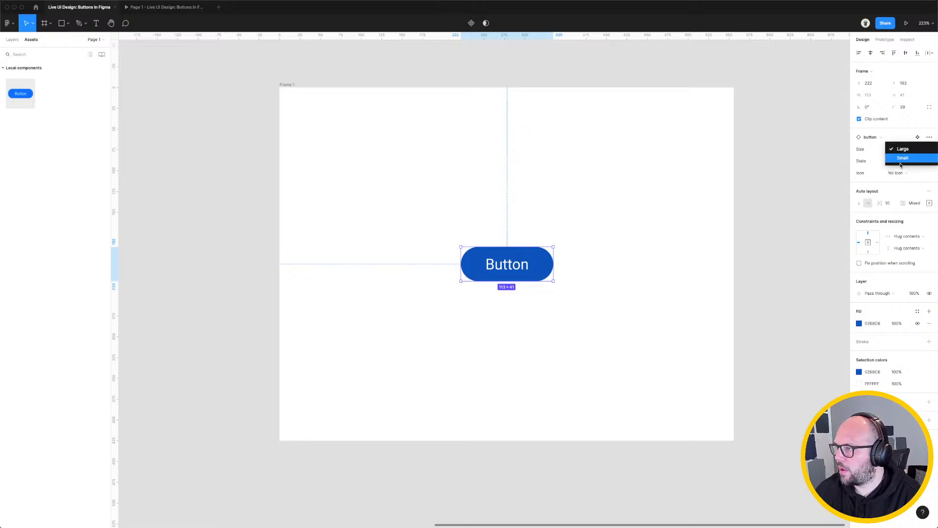
left_click(871, 163)
left_click(897, 161)
left_click(902, 187)
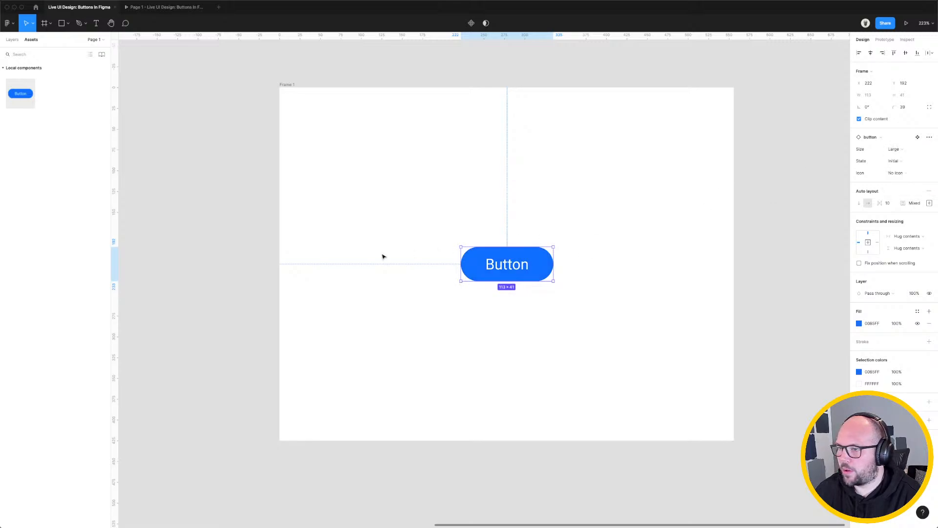
Review the prototype connections between the button component set's variants and return to the design view with nothing selected.
scroll(670, 264, "left", 10)
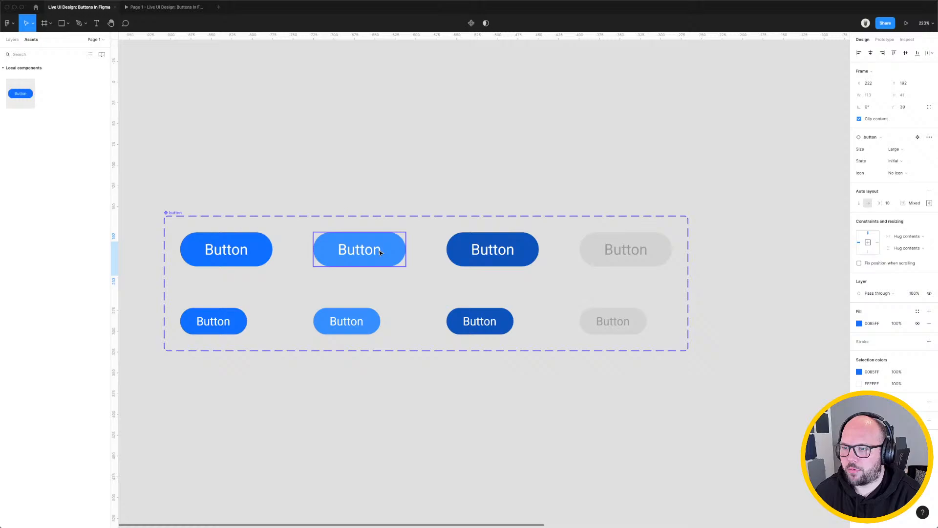
left_click(885, 40)
left_click(323, 211)
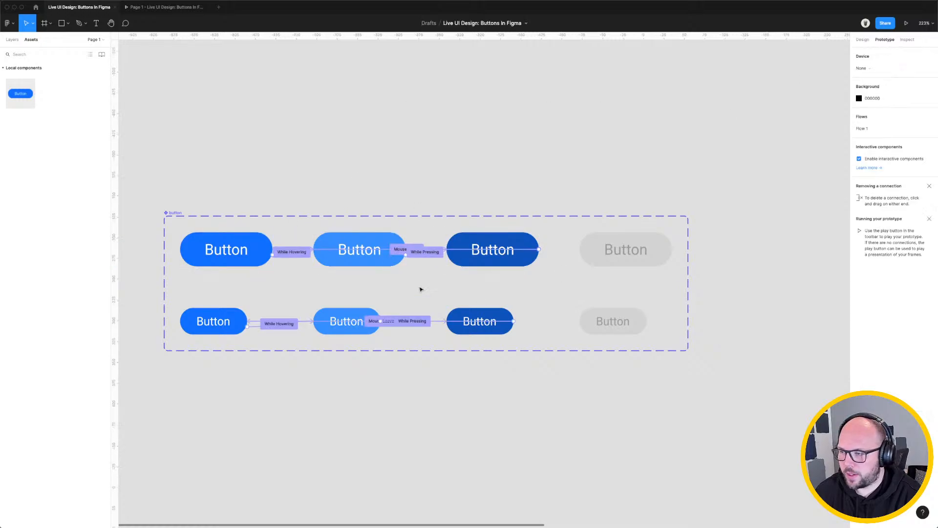
scroll(450, 281, "down", 5)
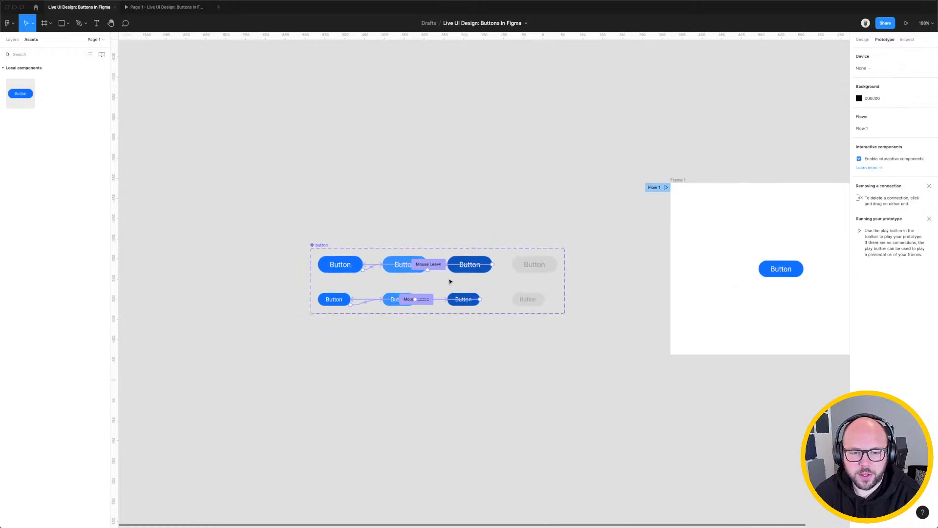
scroll(580, 260, "right", 5)
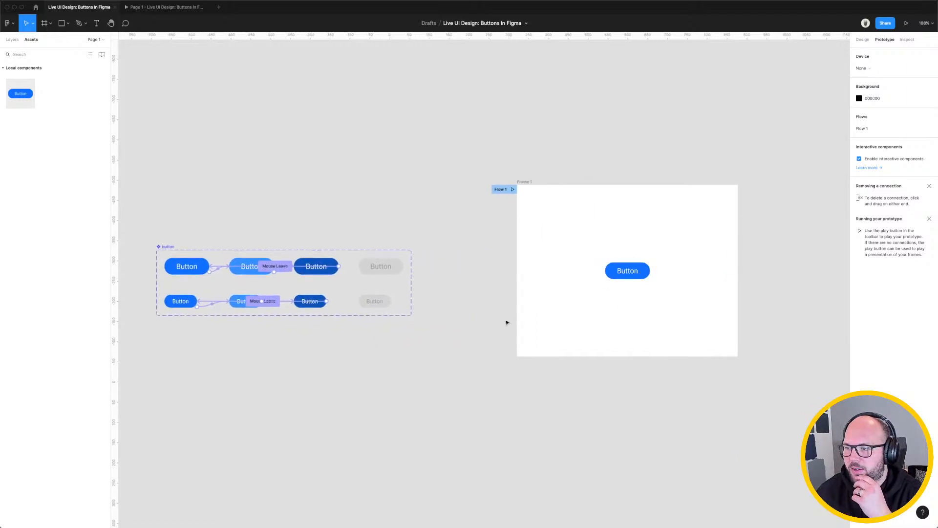
left_click(866, 40)
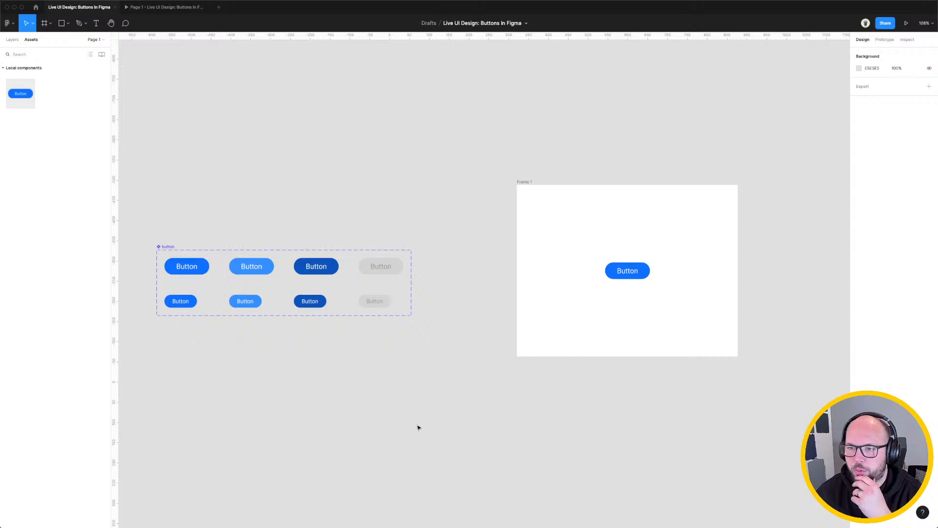